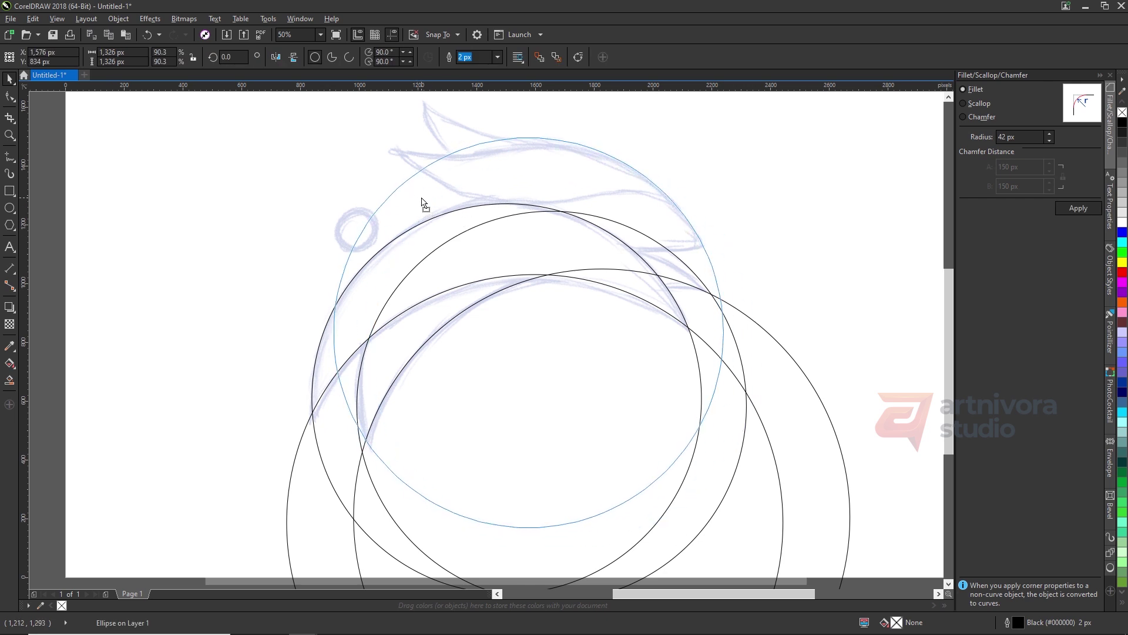
Step: Place a 1,326 px circle along the sketch's top contour and two copies above it against the head shape's lower curves
right_click(422, 199)
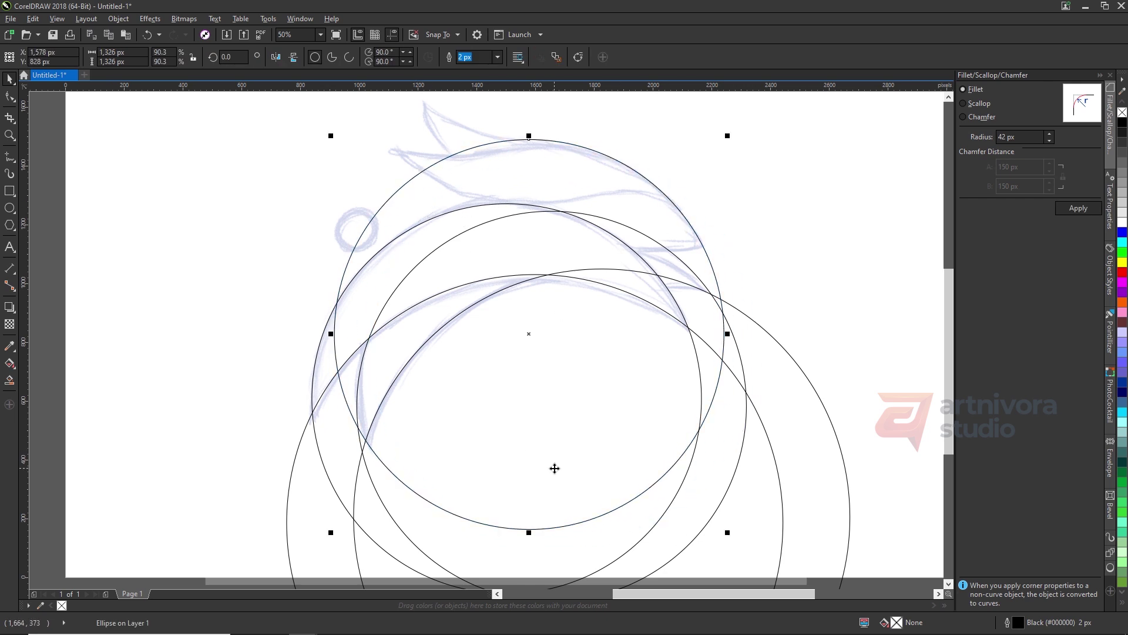
left_click_drag(555, 468, 681, 191)
left_click_drag(601, 97, 573, 182)
left_click_drag(720, 265, 582, 222)
scroll(489, 285, "up", 2)
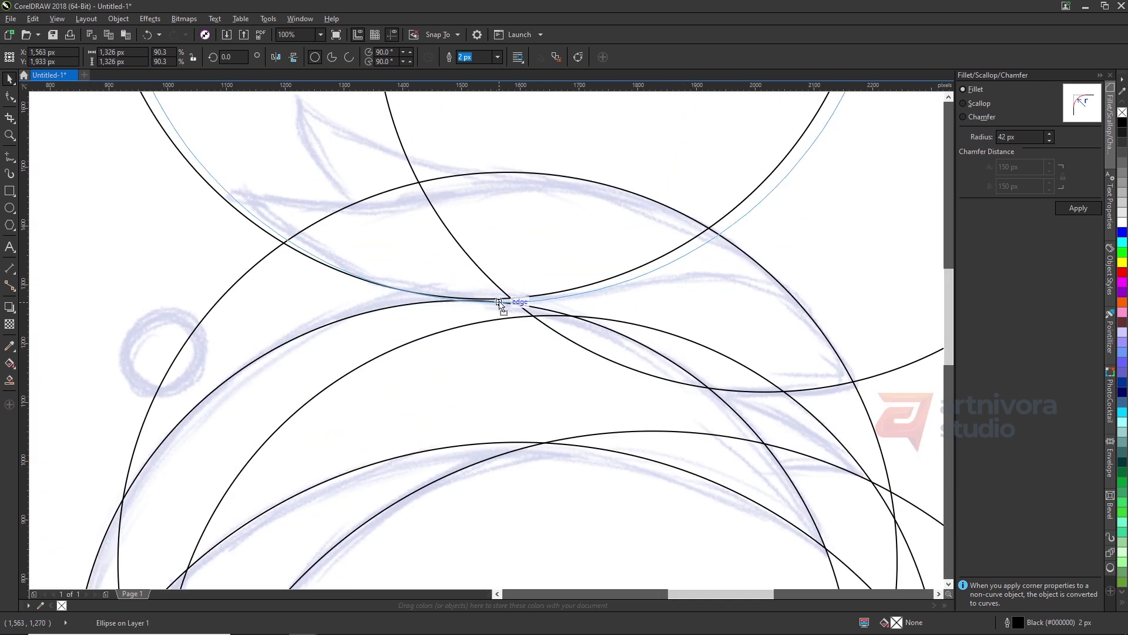
scroll(446, 273, "down", 2)
Step: Add a smaller circle of about 564 px and fit it to the sketched curve at the head shape's right end
left_click(693, 258)
left_click_drag(803, 337, 700, 320)
left_click_drag(597, 193, 571, 410)
scroll(583, 294, "up", 1)
left_click_drag(573, 281, 562, 294)
left_click_drag(752, 243, 716, 278)
left_click_drag(580, 333, 589, 272)
key("ctrl+z")
scroll(654, 254, "up", 1)
scroll(735, 260, "down", 2)
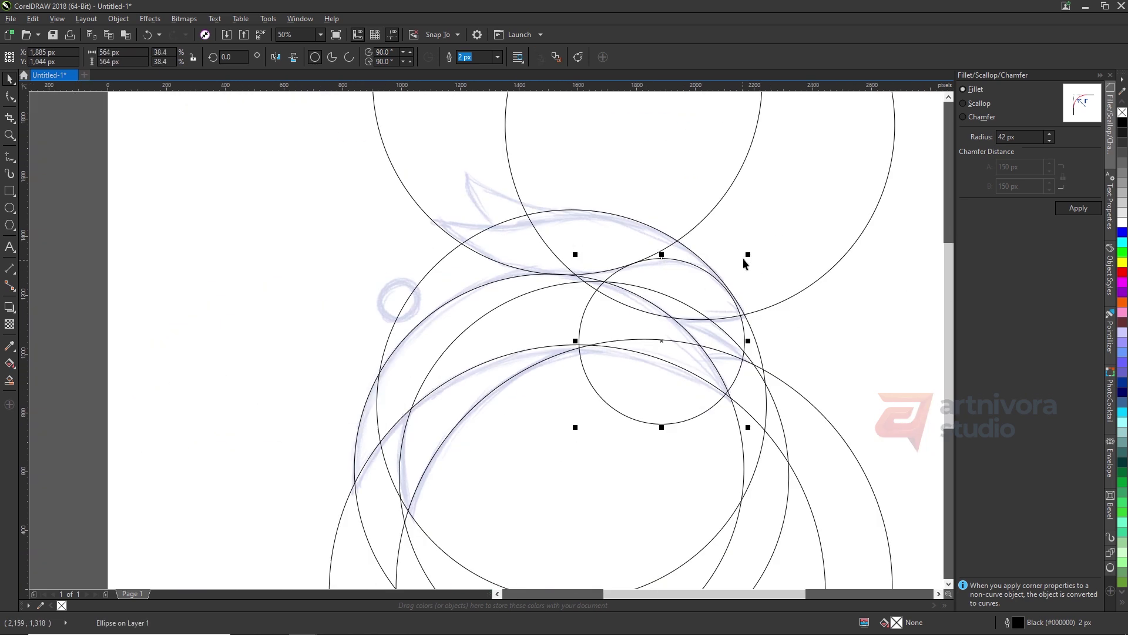
left_click_drag(750, 255, 756, 251)
Step: Set the view mode to Enhanced and draw a circle about 169 px across over the small sketched ring
left_click(57, 20)
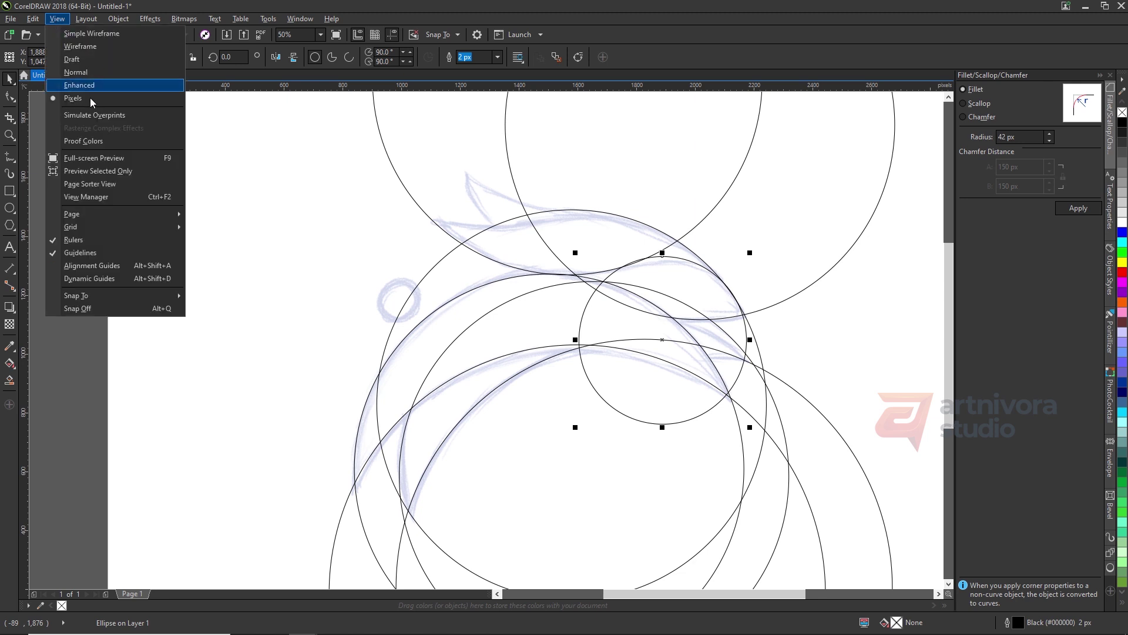
left_click(89, 87)
scroll(510, 352, "up", 1)
key("F7")
left_click_drag(241, 207, 344, 300)
key("space")
scroll(324, 250, "down", 2)
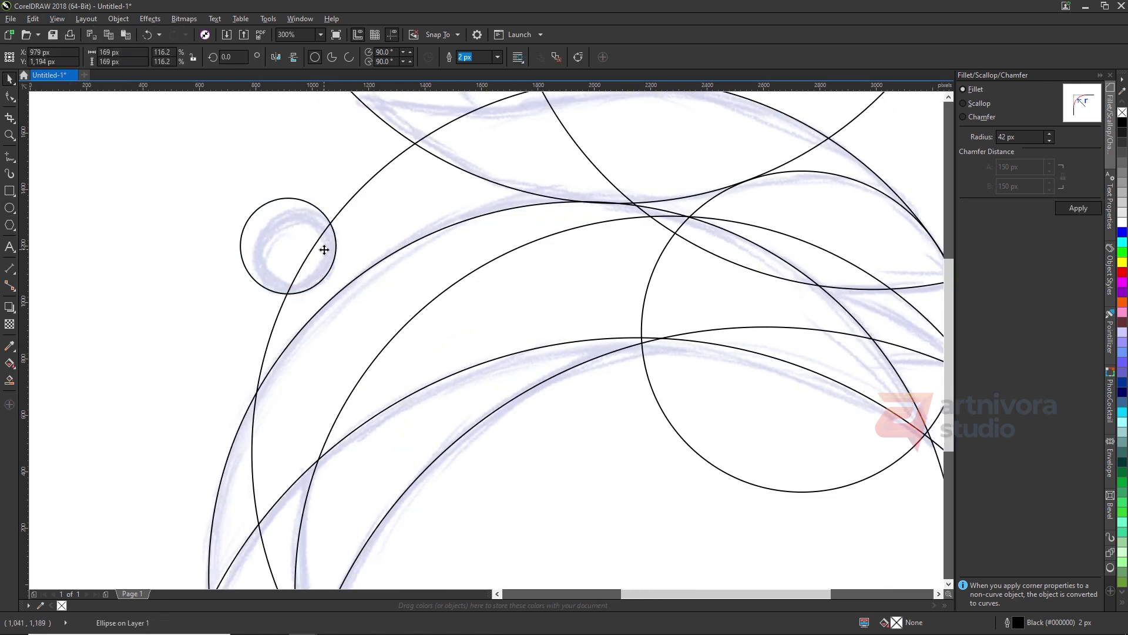
Step: Shrink the circle over the small ring slightly to fit the sketched ring more closely
key("Escape")
scroll(318, 249, "up", 2)
left_click(263, 216)
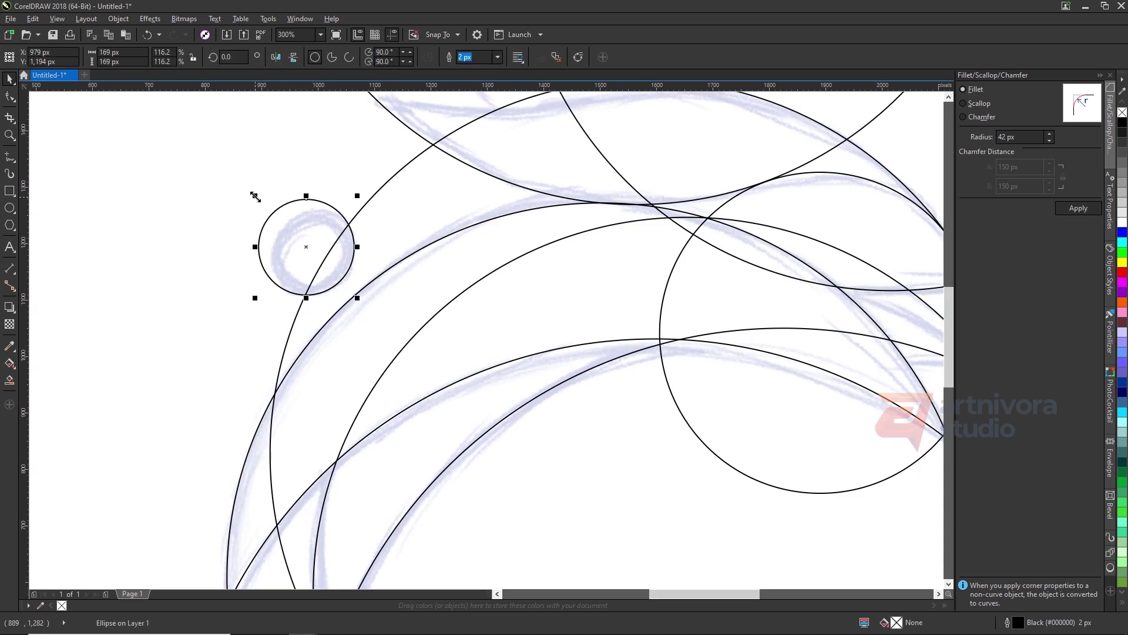
left_click_drag(255, 197, 260, 201)
Step: Duplicate all nine circles into the empty area beside the page
scroll(428, 259, "down", 3)
key("ctrl+a")
left_click_drag(458, 270, 703, 277)
right_click(703, 277)
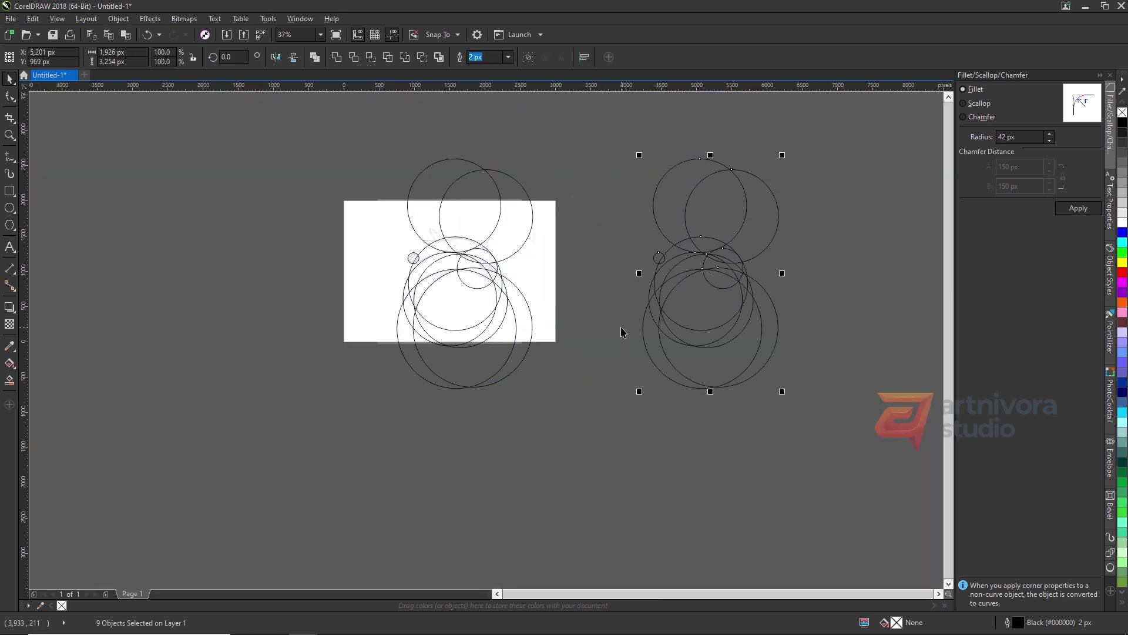
Step: Convert the left large circle above the head shape into an arc from about 237.19 to 290.691 degrees along its lower edge
scroll(420, 161, "up", 5)
left_click(422, 160)
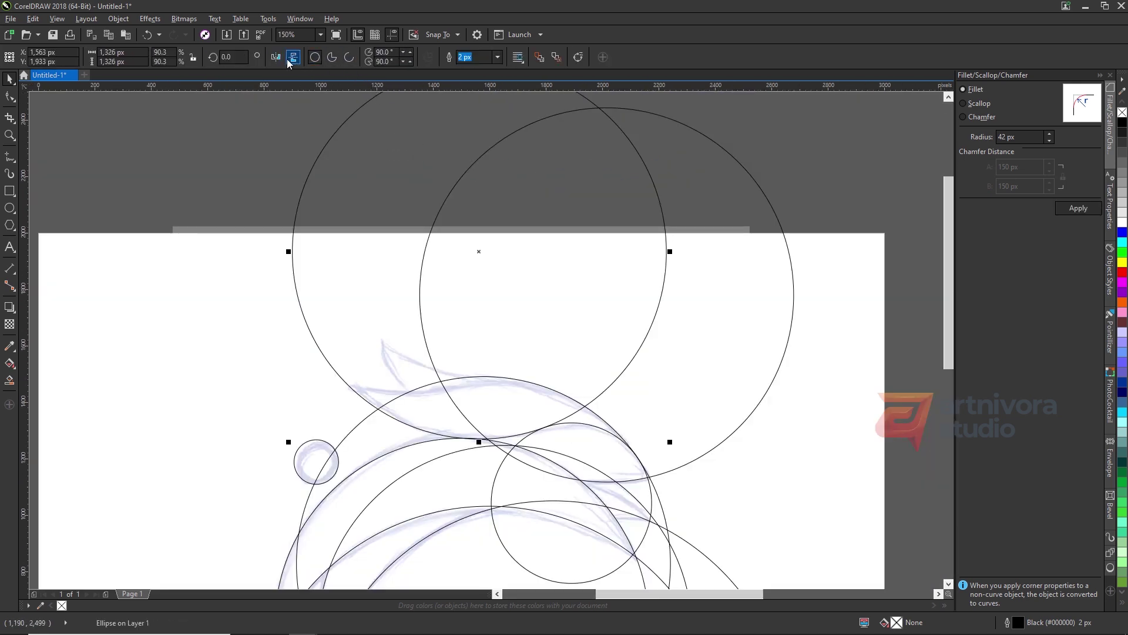
left_click(350, 59)
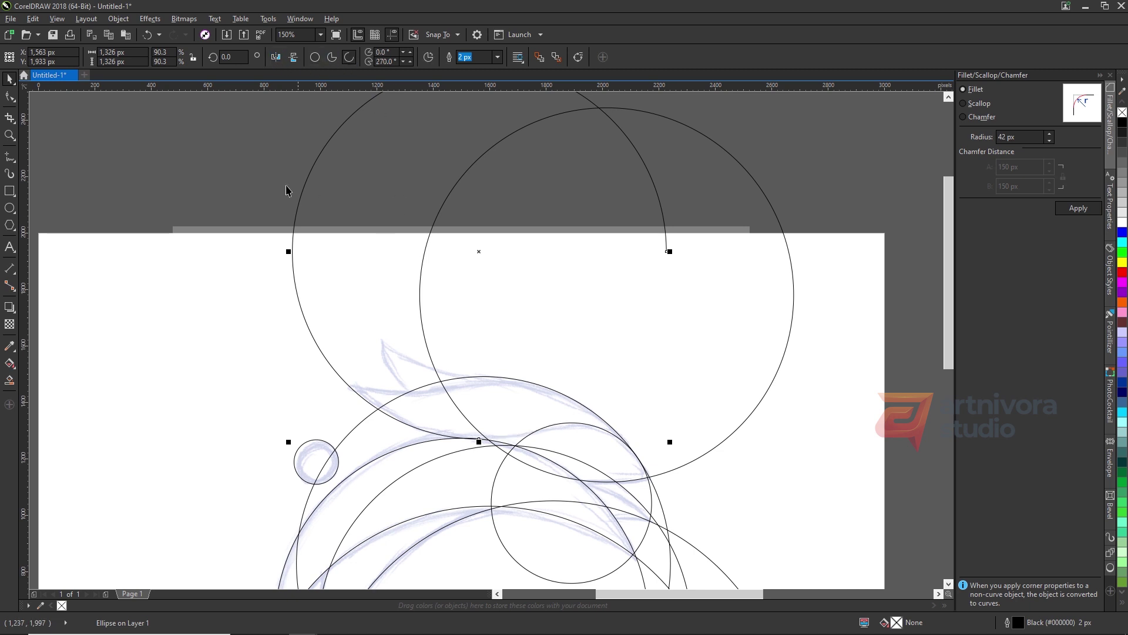
left_click(10, 97)
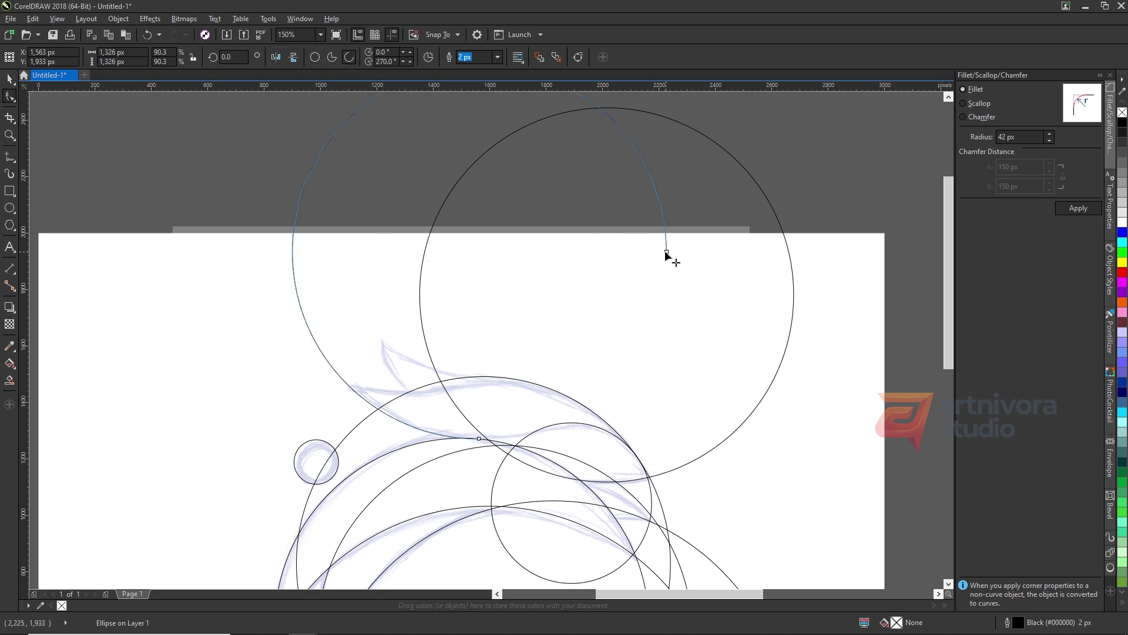
left_click_drag(667, 253, 374, 404)
scroll(477, 442, "up", 2)
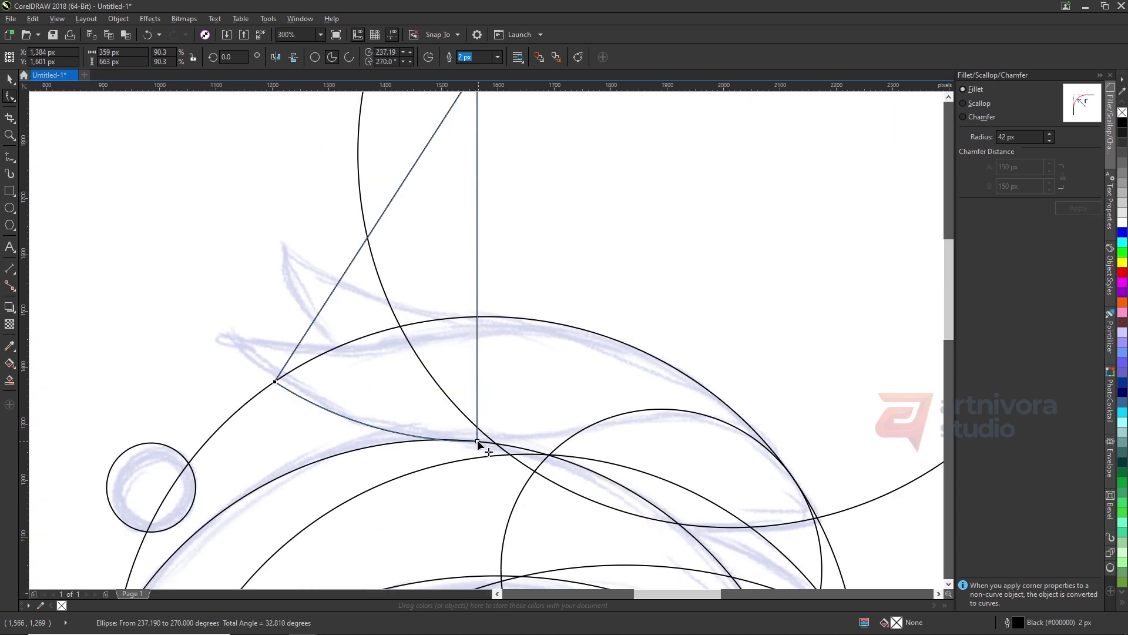
left_click_drag(477, 441, 610, 418)
scroll(421, 319, "down", 1)
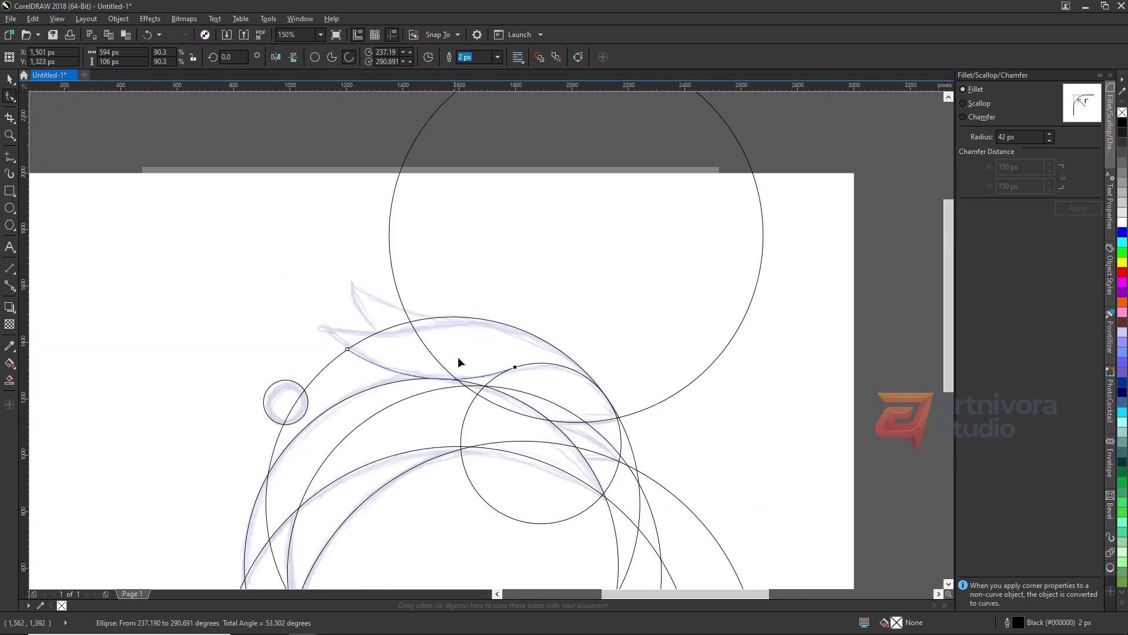
Step: Convert the circle along the head shape's top into an arc running from the lower arc's left tip to the small circle
left_click(452, 317)
left_click(349, 57)
scroll(422, 165, "down", 1)
scroll(412, 339, "up", 1)
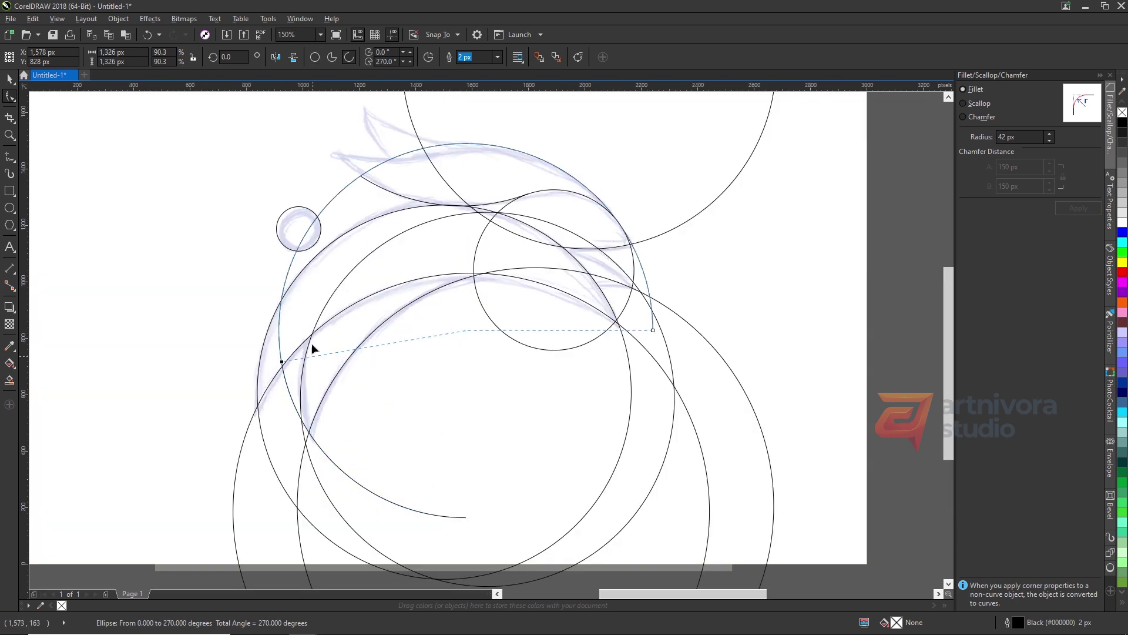
left_click_drag(311, 343, 360, 176)
left_click_drag(653, 330, 644, 279)
Step: Shorten the right end of the head shape's lower arc so it meets the small circle exactly
scroll(615, 212, "up", 2)
scroll(506, 247, "down", 1)
scroll(361, 220, "up", 1)
left_click(357, 226)
scroll(419, 201, "up", 2)
left_click_drag(420, 210, 392, 230)
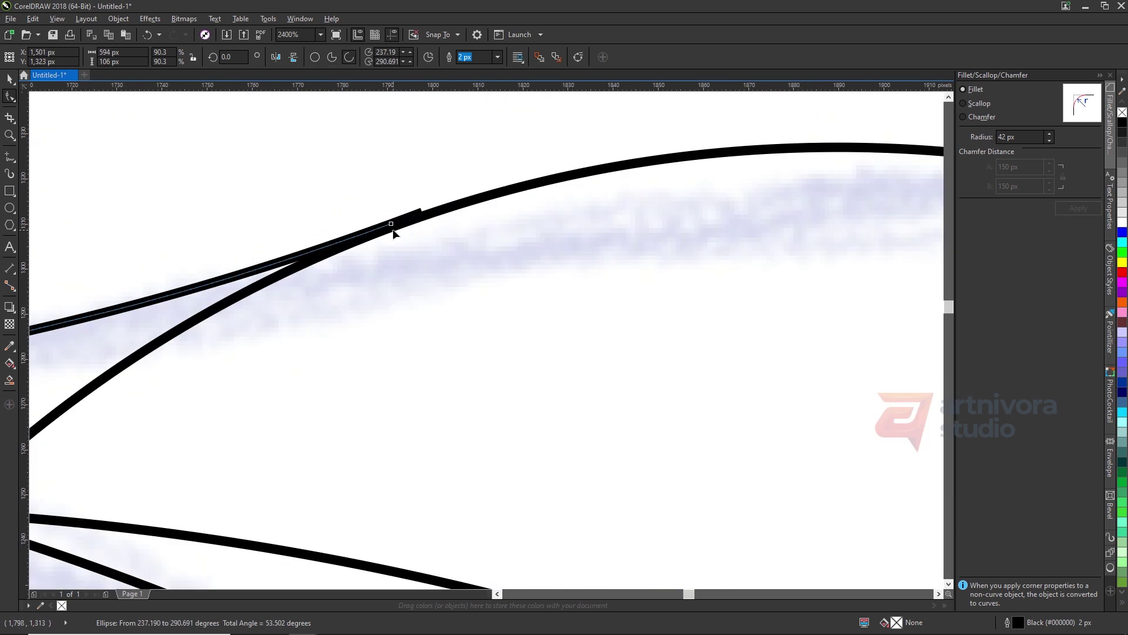
Step: Convert the small circle into an arc from the lower arc's right end to its crossing with the right large circle
scroll(444, 238, "down", 4)
key("space")
left_click(599, 274)
scroll(285, 189, "up", 1)
left_click(379, 197)
scroll(379, 199, "down", 1)
left_click(580, 280)
scroll(582, 279, "up", 1)
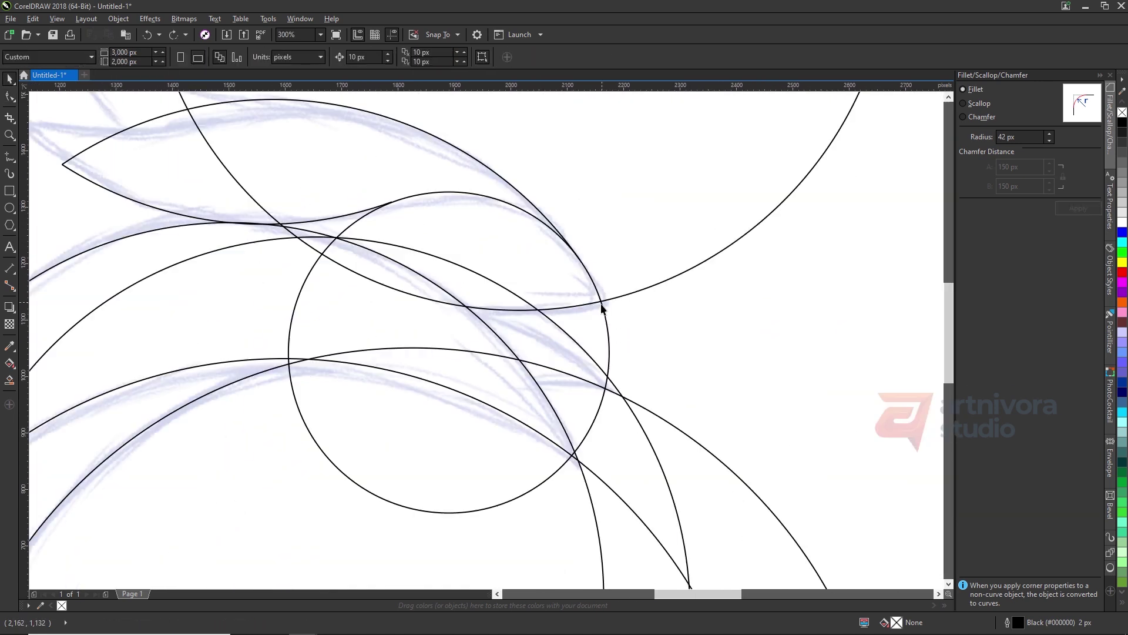
left_click(603, 310)
left_click(349, 57)
left_click_drag(449, 513, 390, 204)
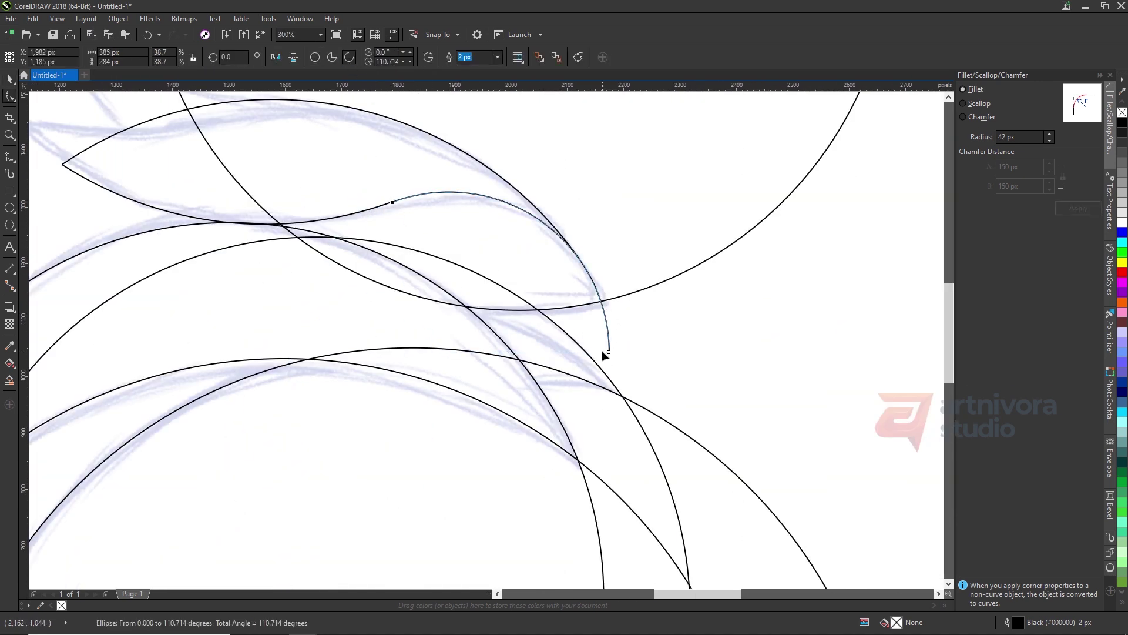
left_click_drag(608, 352, 602, 301)
Step: Convert the remaining large circle above into an arc closing the head shape's underside up to its right tip
scroll(510, 311, "down", 2)
left_click(510, 310)
left_click(349, 58)
scroll(517, 153, "up", 1)
left_click_drag(689, 286, 392, 435)
scroll(384, 362, "down", 2)
scroll(363, 385, "up", 3)
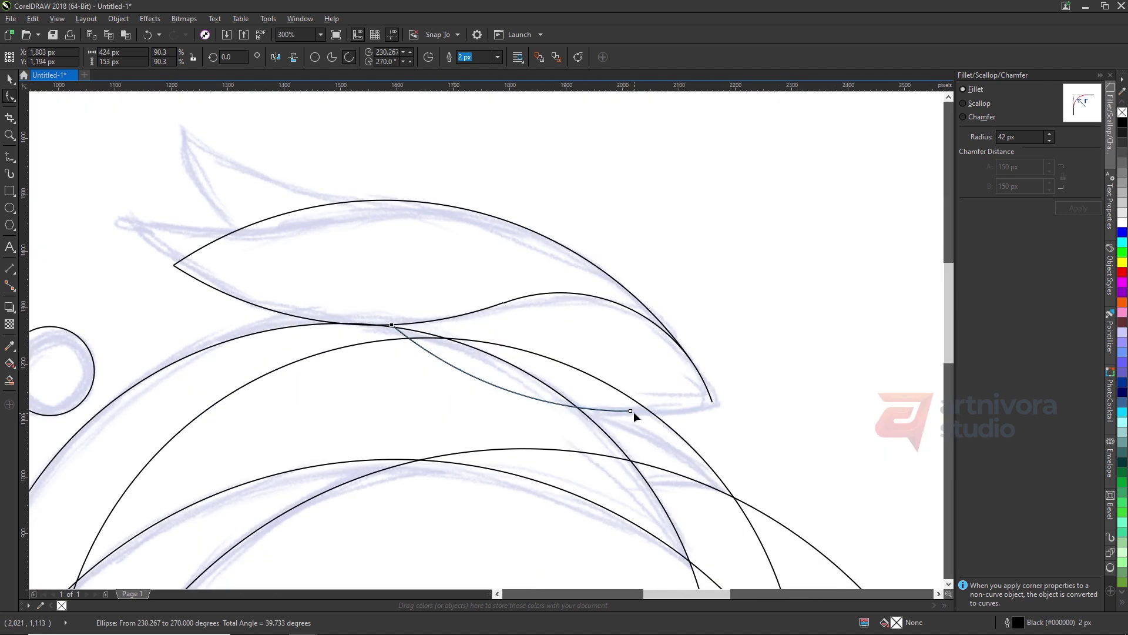
left_click_drag(631, 410, 711, 402)
left_click(349, 57)
scroll(490, 261, "down", 2)
key("space")
key("Escape")
scroll(395, 339, "up", 1)
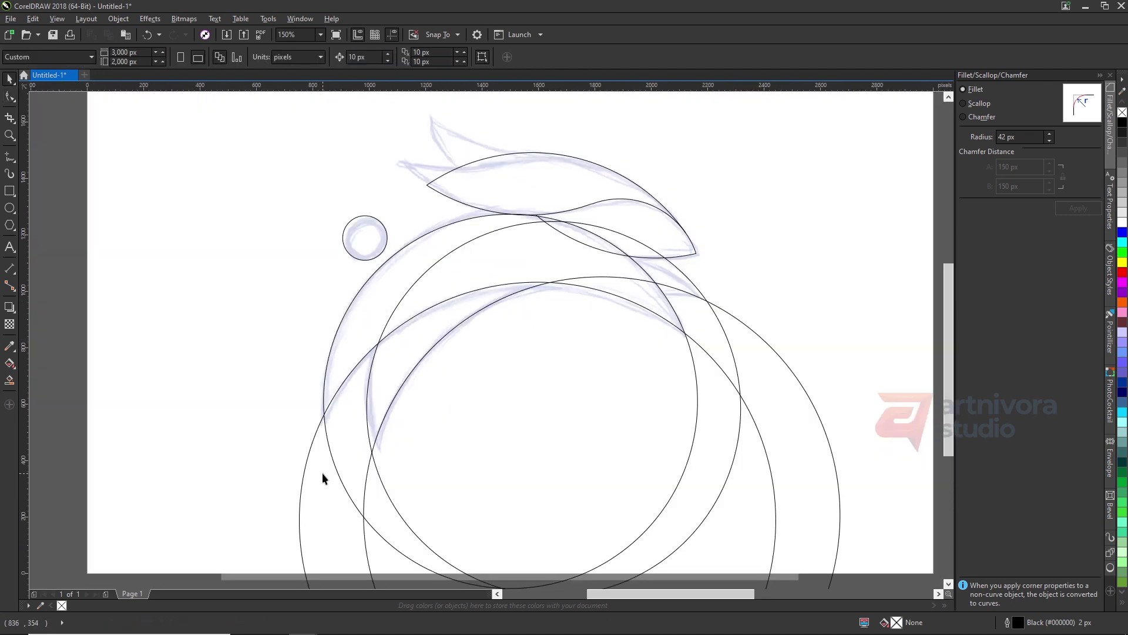
Step: Convert the left 1,690 px circle into an arc forming the outer crescent's inner edge, ending at its circle intersections
left_click(306, 465)
left_click(349, 57)
scroll(407, 159, "down", 1)
key("F10")
left_click_drag(472, 459, 364, 287)
scroll(457, 219, "up", 1)
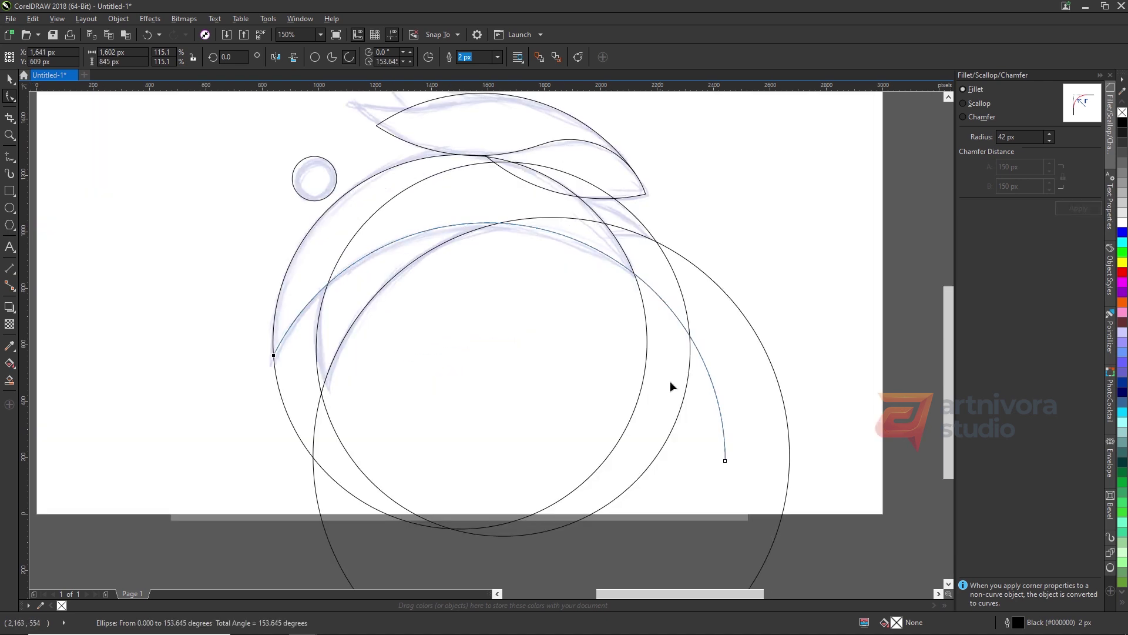
left_click_drag(726, 461, 636, 275)
Step: Convert the outer crescent's remaining circle into an arc from about 21.361 to 184.12 degrees, matching the inner edge's ends
left_click(305, 346)
scroll(305, 345, "down", 1)
scroll(312, 336, "up", 1)
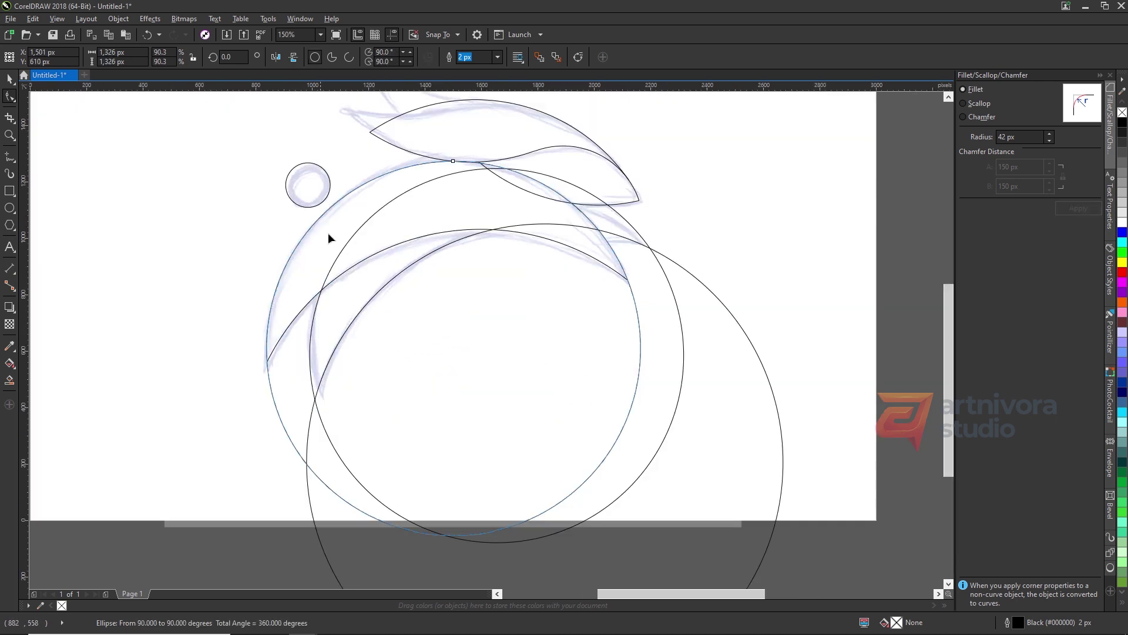
left_click(349, 58)
left_click_drag(453, 535, 267, 361)
left_click_drag(640, 348, 628, 280)
scroll(473, 209, "down", 1)
Step: Convert the remaining 1,690 px circle into an arc from about 63.828 to 164.763 degrees for the second crescent's inner edge
left_click(402, 387)
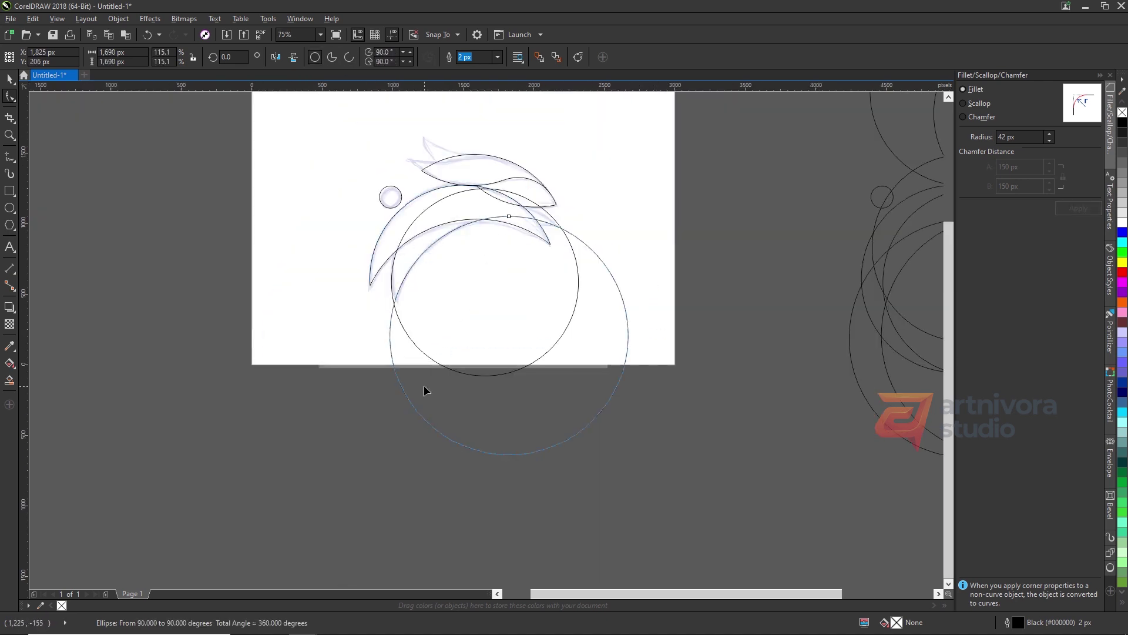
left_click(349, 58)
left_click_drag(509, 456, 395, 305)
scroll(411, 290, "up", 1)
left_click_drag(846, 381, 715, 168)
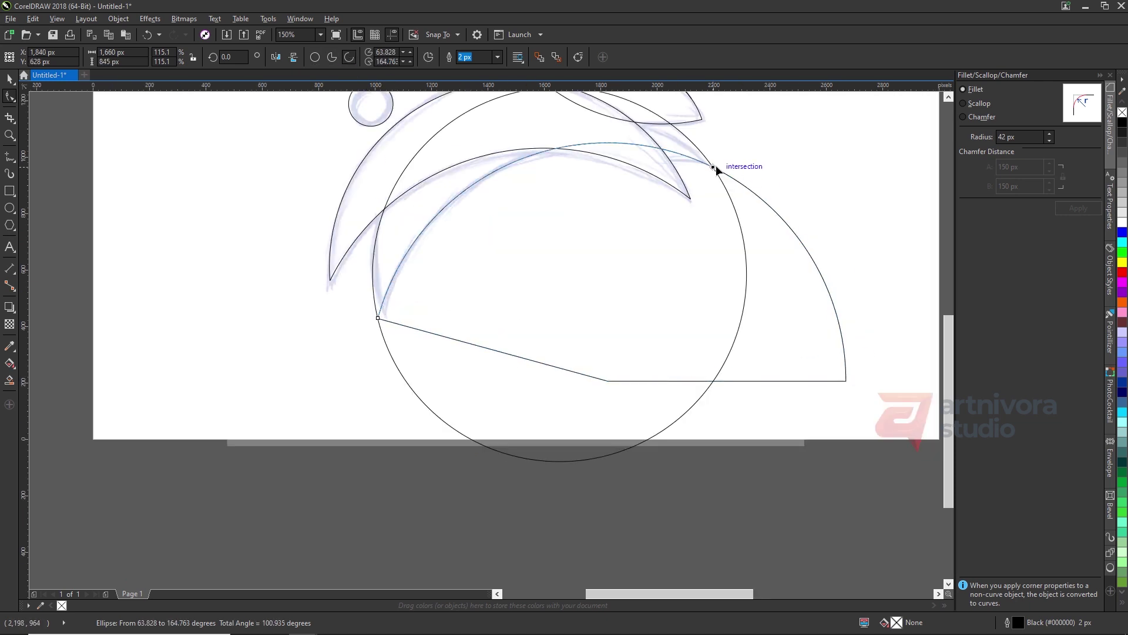
Step: Convert the last large circle into an arc forming the second crescent's outer edge between the inner edge's two ends
left_click(693, 144)
left_click(349, 57)
left_click_drag(560, 462, 378, 318)
left_click_drag(748, 279, 718, 168)
scroll(553, 244, "down", 2)
Step: Unlock and delete the faint reference sketch bitmap behind the arcs
key("space")
left_click(635, 149)
left_click_drag(636, 148, 565, 234)
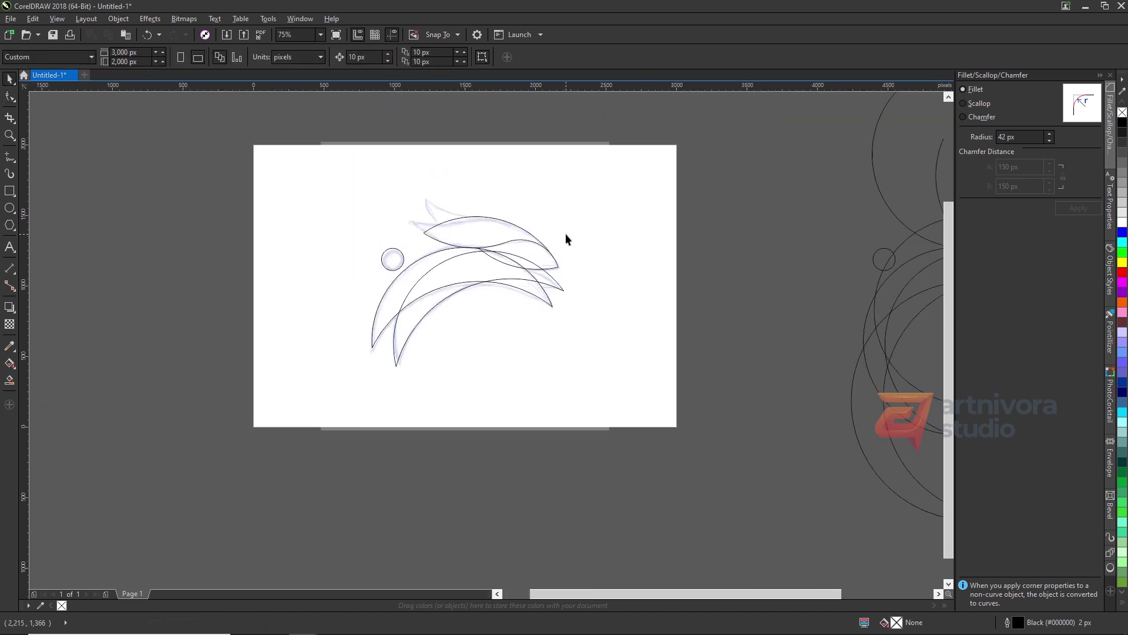
scroll(481, 228, "up", 2)
right_click(481, 172)
key("Escape")
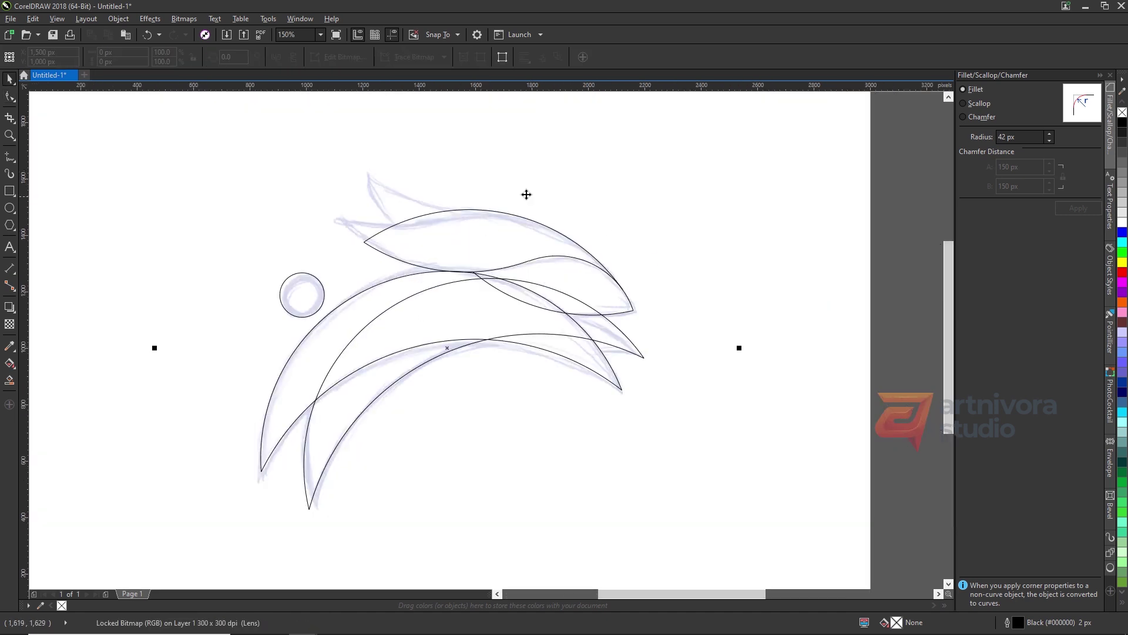
scroll(633, 237, "down", 3)
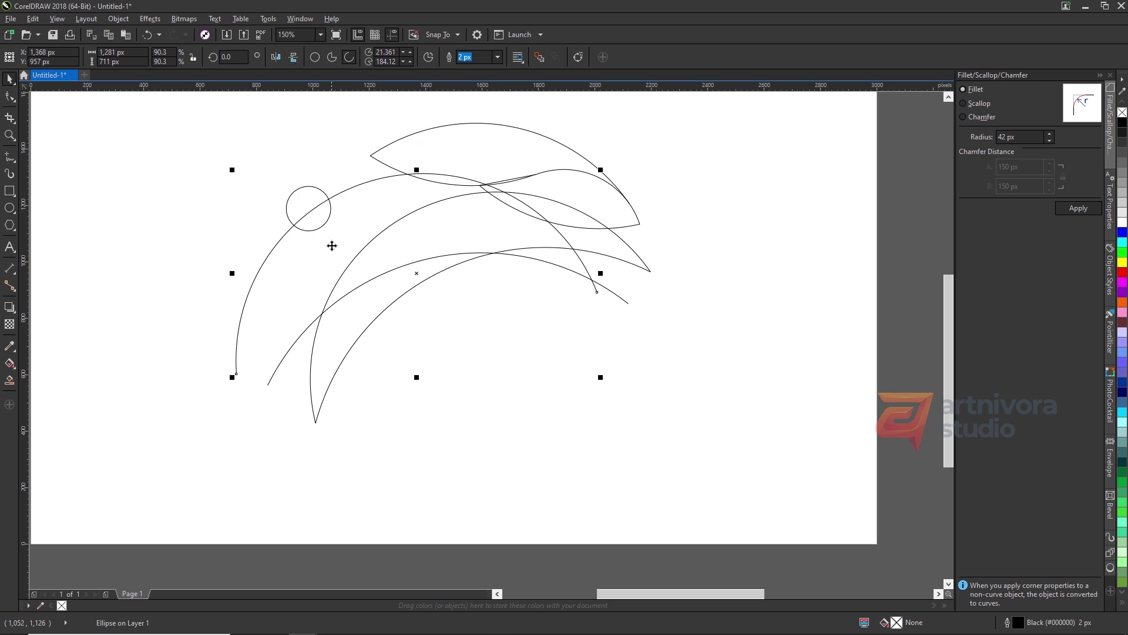
Step: Undo the accidental arc move, then weld the outer crescent's two arcs and join their end nodes at both tips
key("ctrl+z")
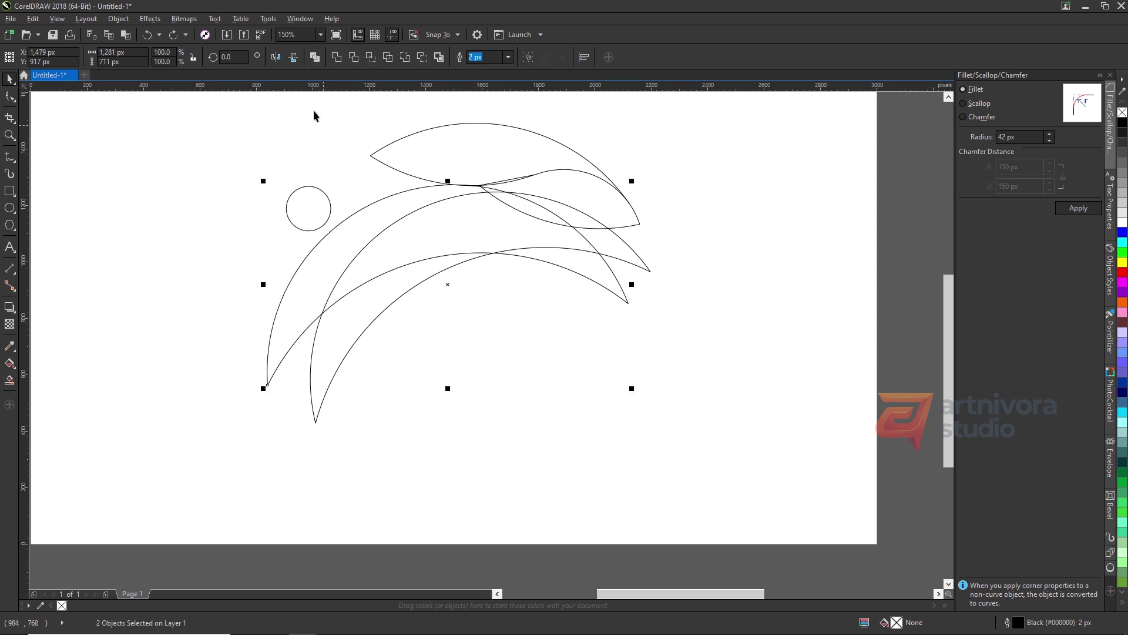
left_click(337, 58)
key("F10")
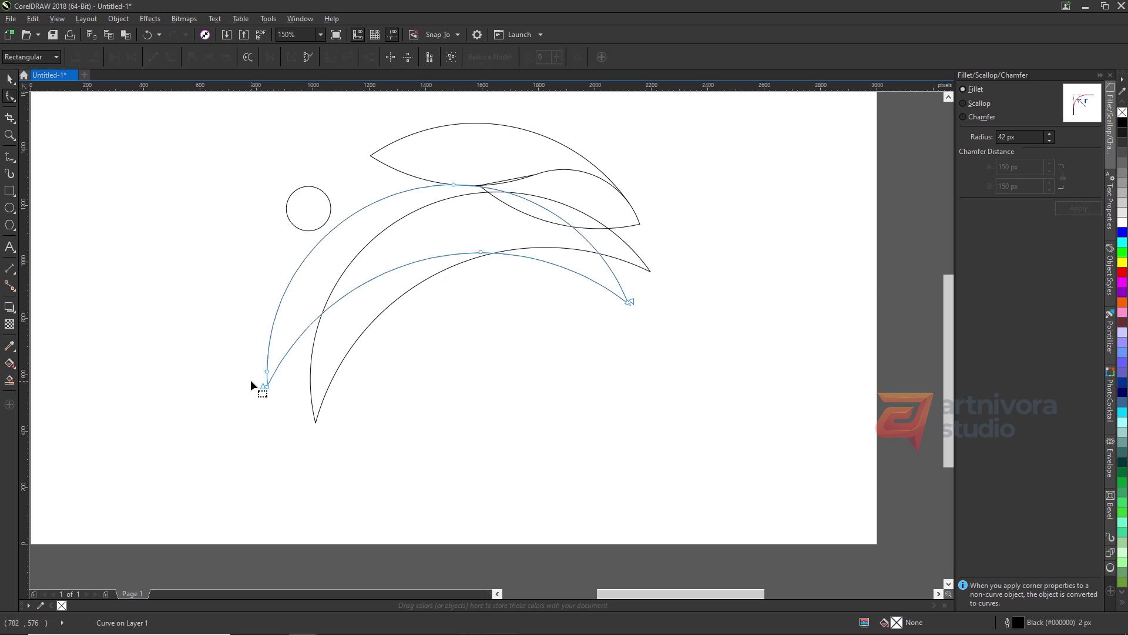
left_click(114, 56)
scroll(617, 292, "up", 2)
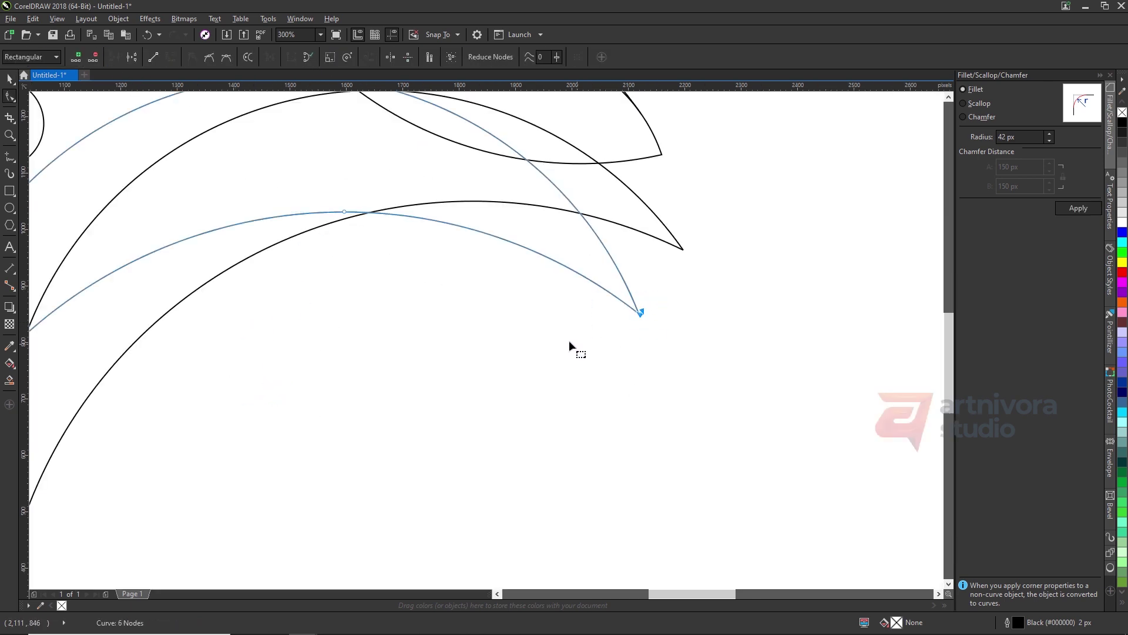
scroll(317, 230, "down", 2)
Step: Weld the second crescent's two arcs into one curve and join their end nodes at both tips
key("space")
left_click(248, 259)
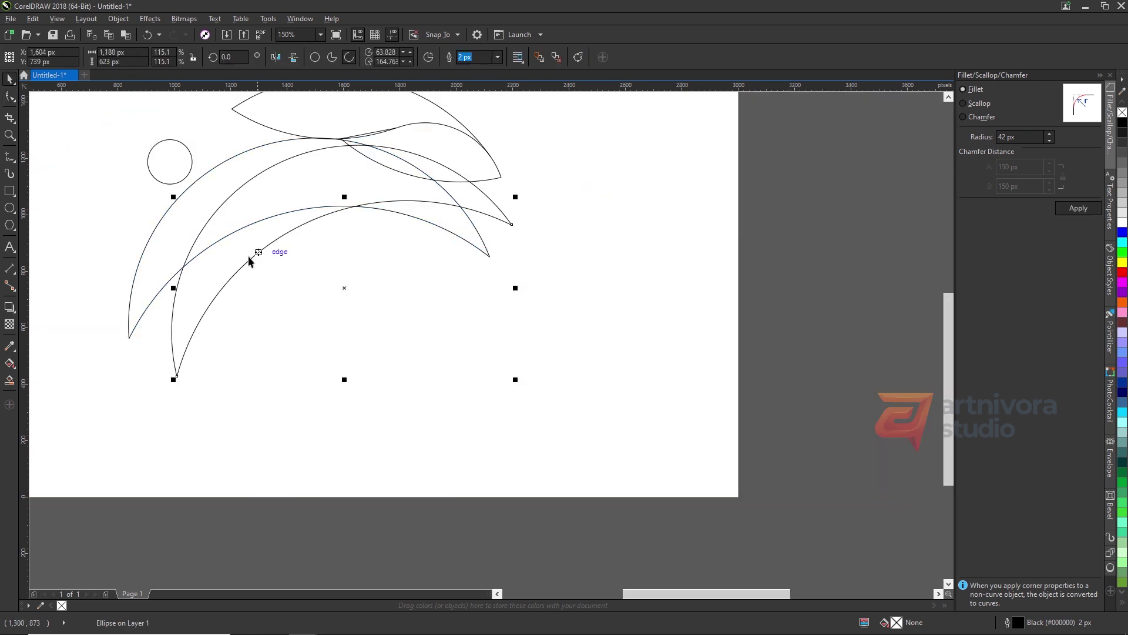
left_click(296, 137, "shift")
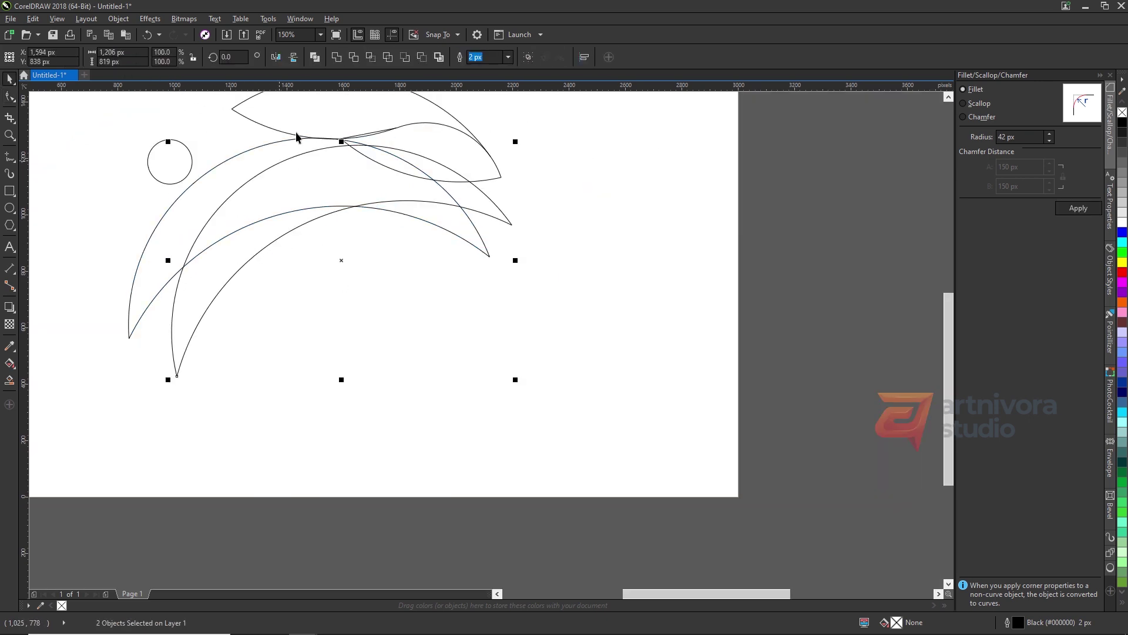
left_click(336, 57)
key("F10")
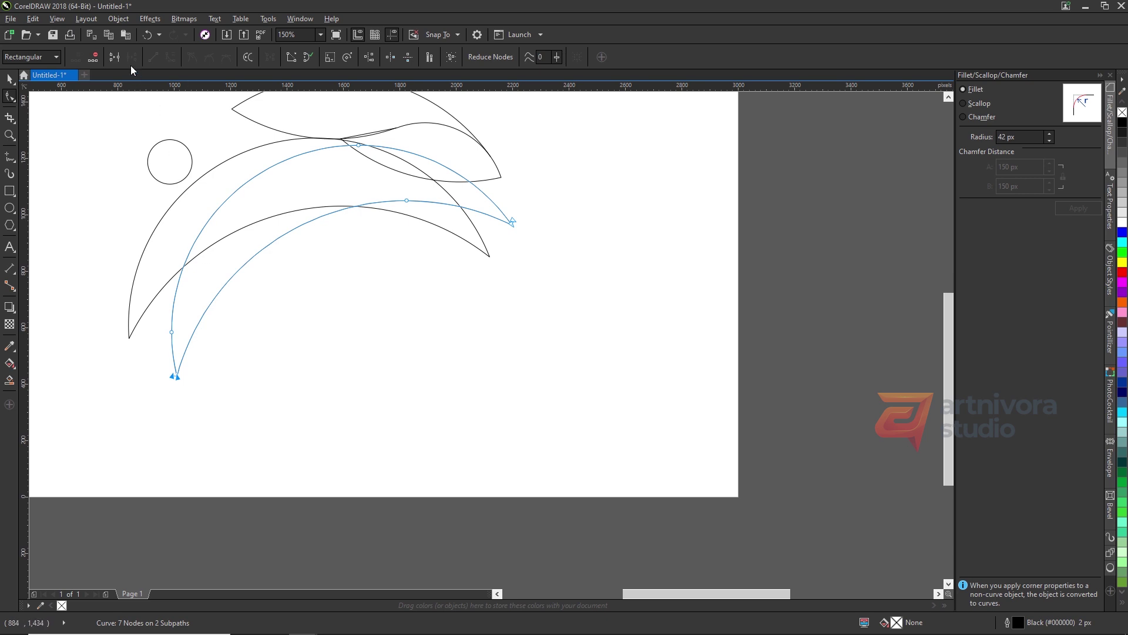
left_click(114, 57)
left_click(115, 57)
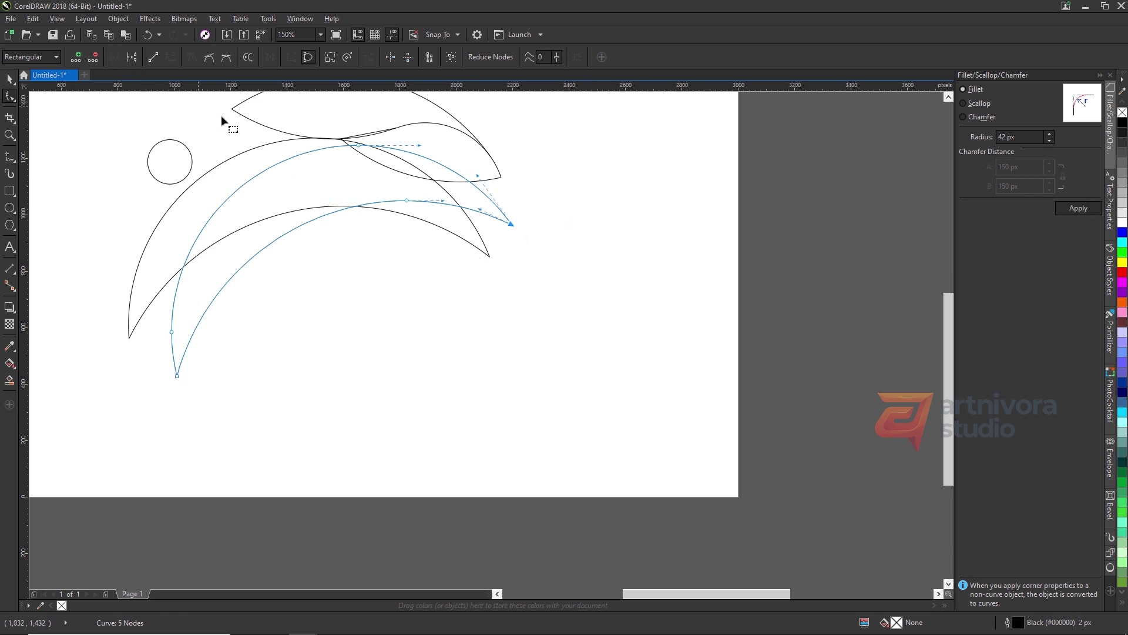
key("space")
left_click(522, 224)
Step: Weld the upper leaf's two arcs into one curve and join their end nodes at the left tip
scroll(353, 207, "down", 1)
scroll(435, 187, "up", 1)
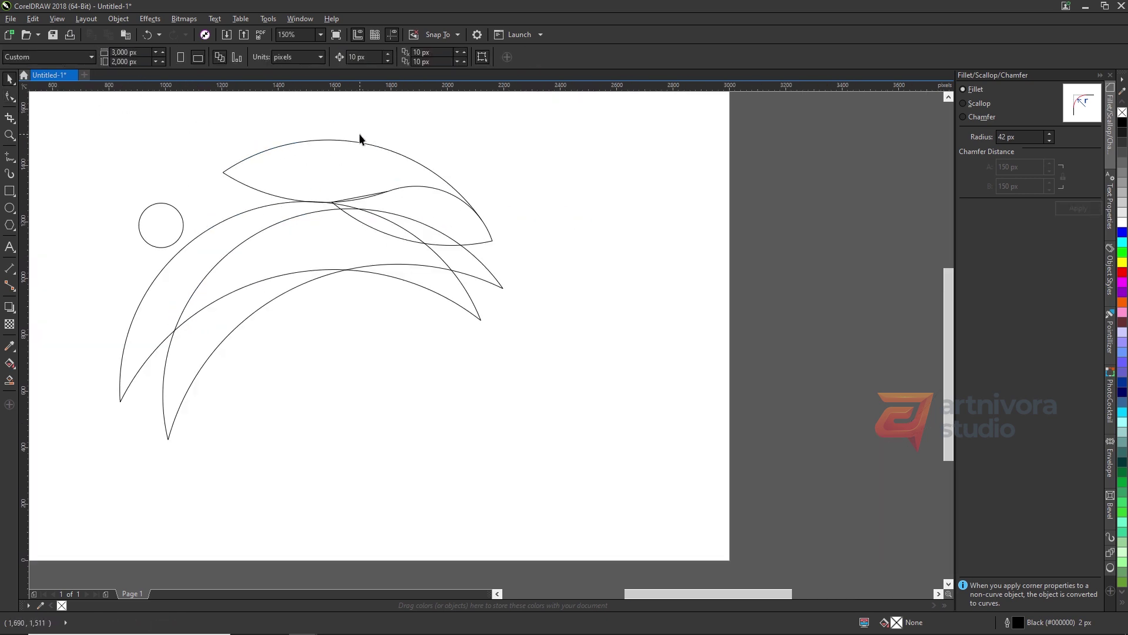
left_click(246, 159)
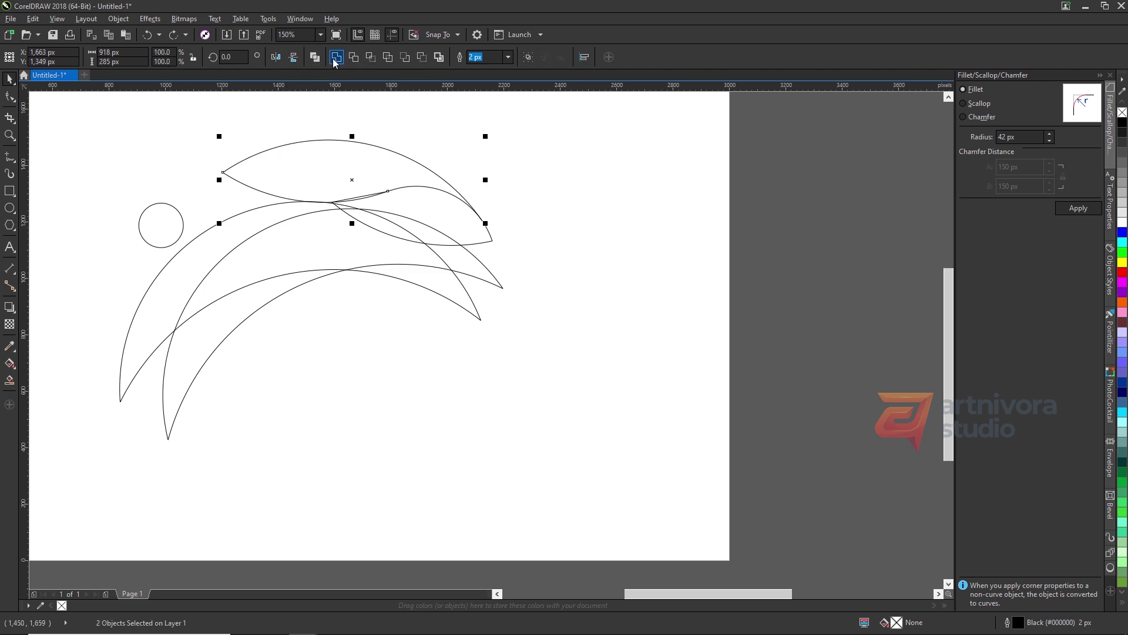
key("space")
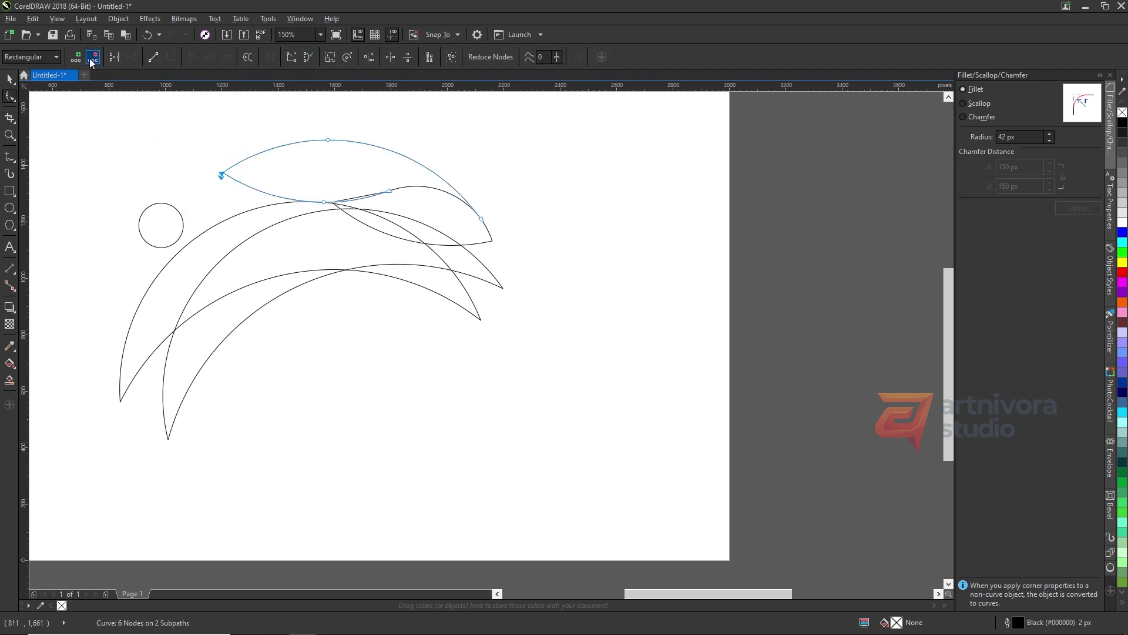
left_click(115, 58)
Step: Place a copy of the upper and lower leaf shapes on the empty page area right of the originals
key("space")
left_click(489, 242, "shift")
left_click_drag(410, 186, 742, 197)
right_click(742, 197)
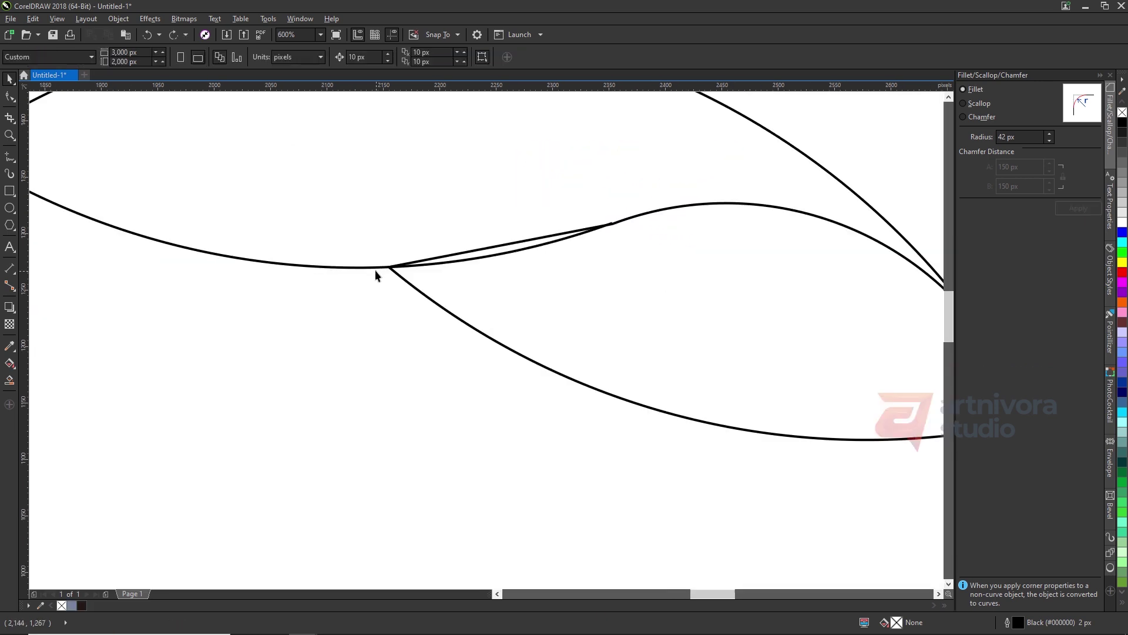
Step: Duplicate the copied lower leaf in place and give the duplicate a red outline
key("space")
left_click(377, 269)
scroll(377, 269, "down", 1)
scroll(619, 249, "up", 1)
key("space")
left_click_drag(553, 229, 521, 250)
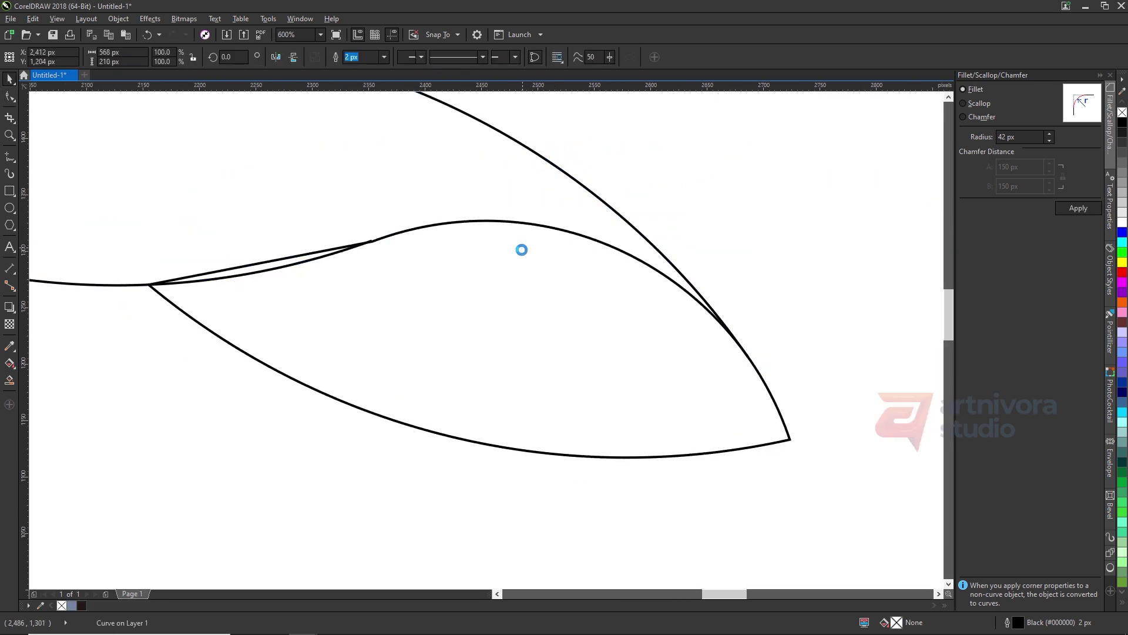
scroll(521, 250, "down", 2)
key("KP_Add")
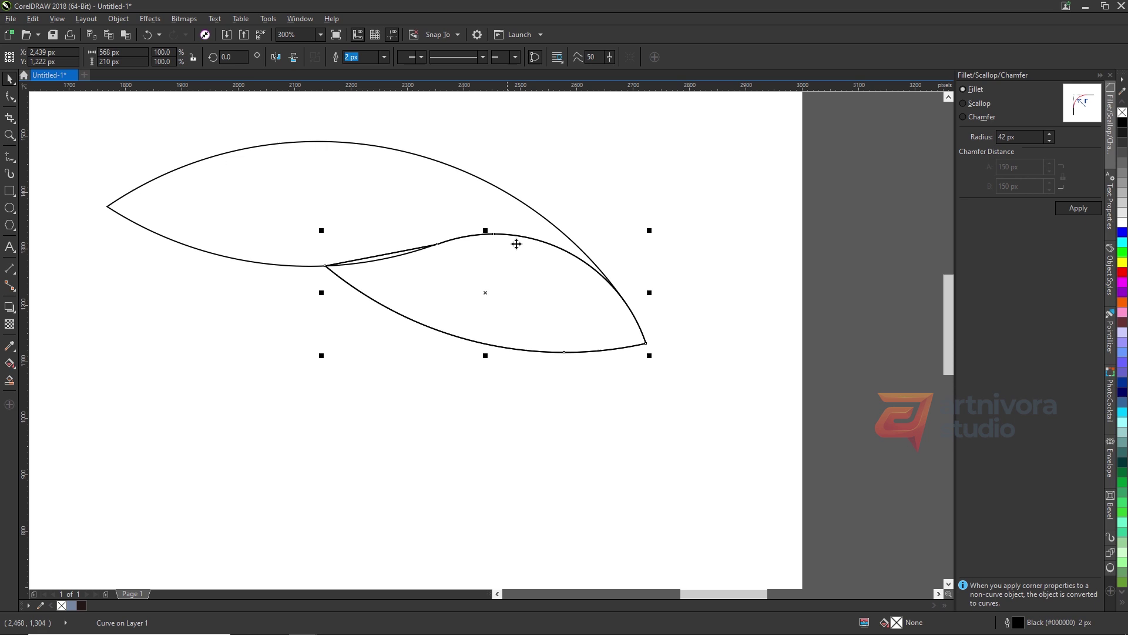
right_click(1123, 272)
Step: Trim the red duplicate to its upper arc, ending where it meets the upper leaf's outer edge
key("F10")
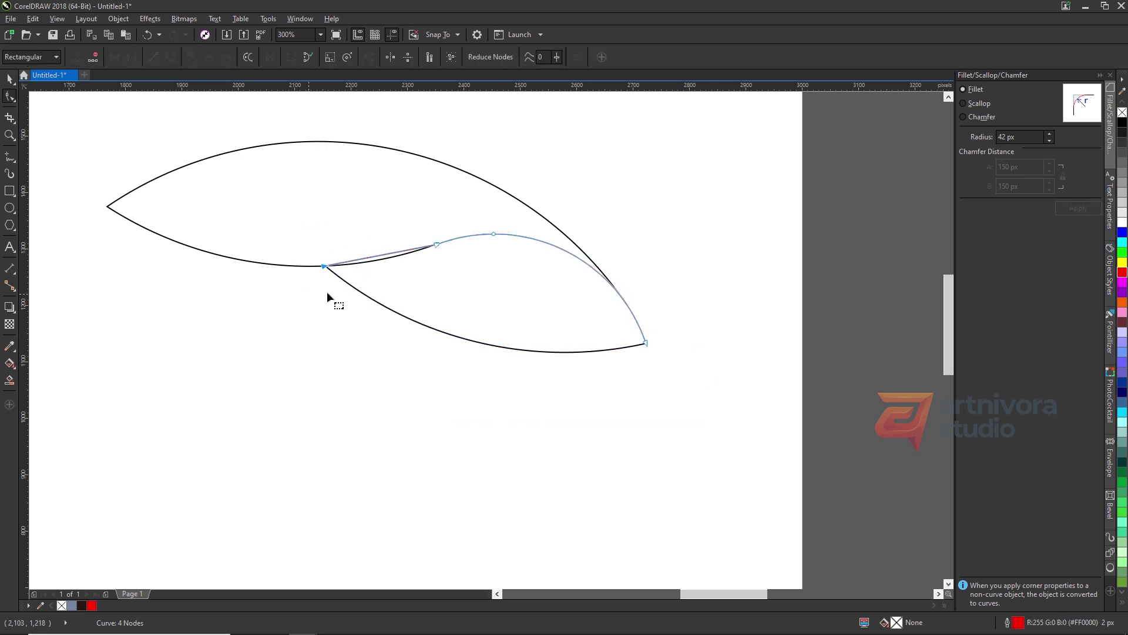
key("Delete")
scroll(612, 289, "up", 2)
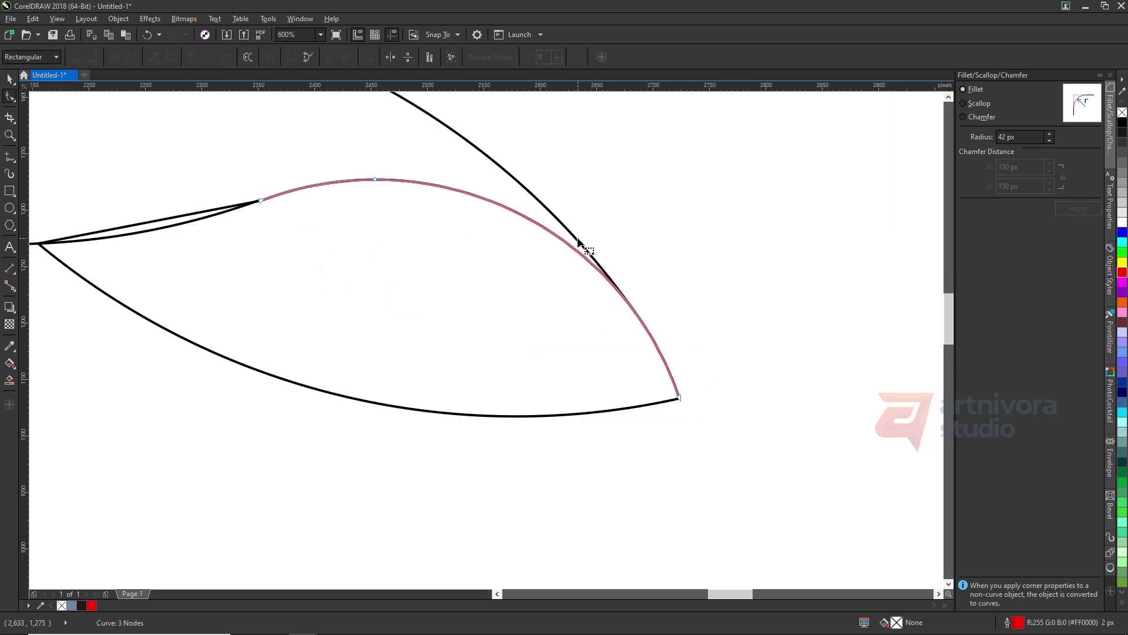
left_click(650, 332)
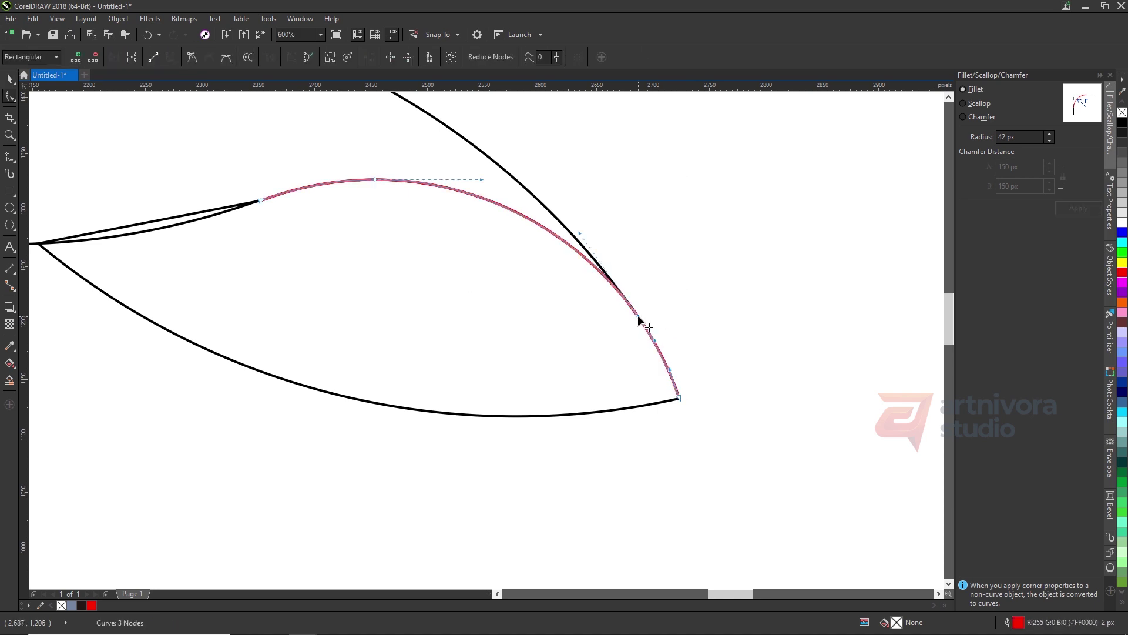
left_click_drag(723, 363, 630, 429)
key("Delete")
scroll(600, 333, "down", 1)
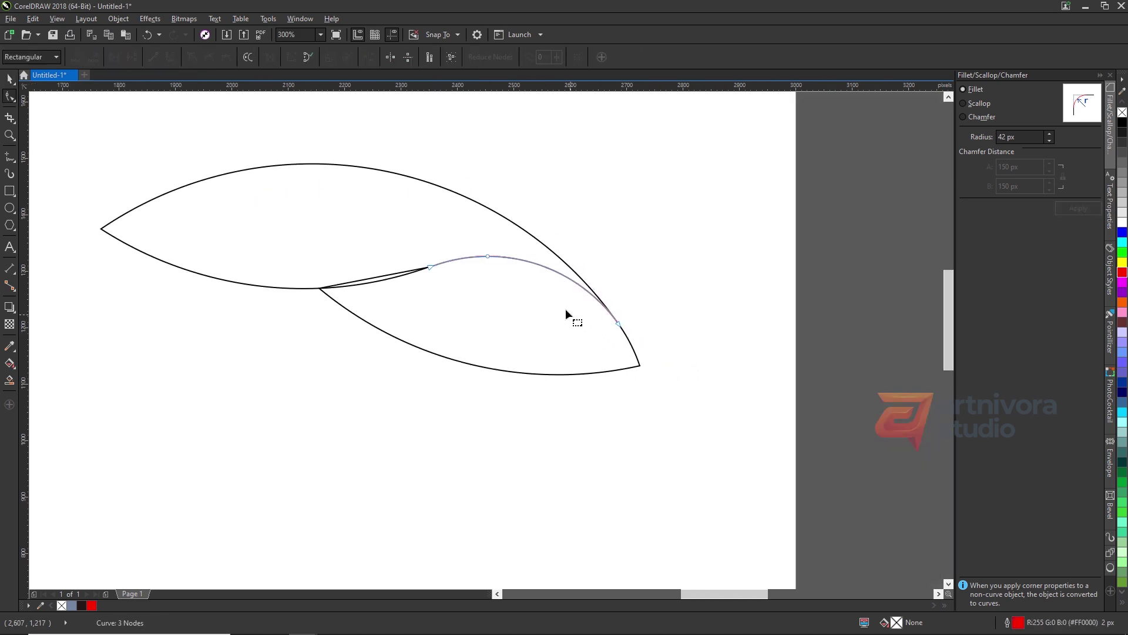
Step: Undo the accidental move and weld the red arc with the copied upper leaf's open curve into one object
key("space")
left_click(301, 288, "shift")
left_click_drag(301, 288, 253, 310)
key("ctrl+z")
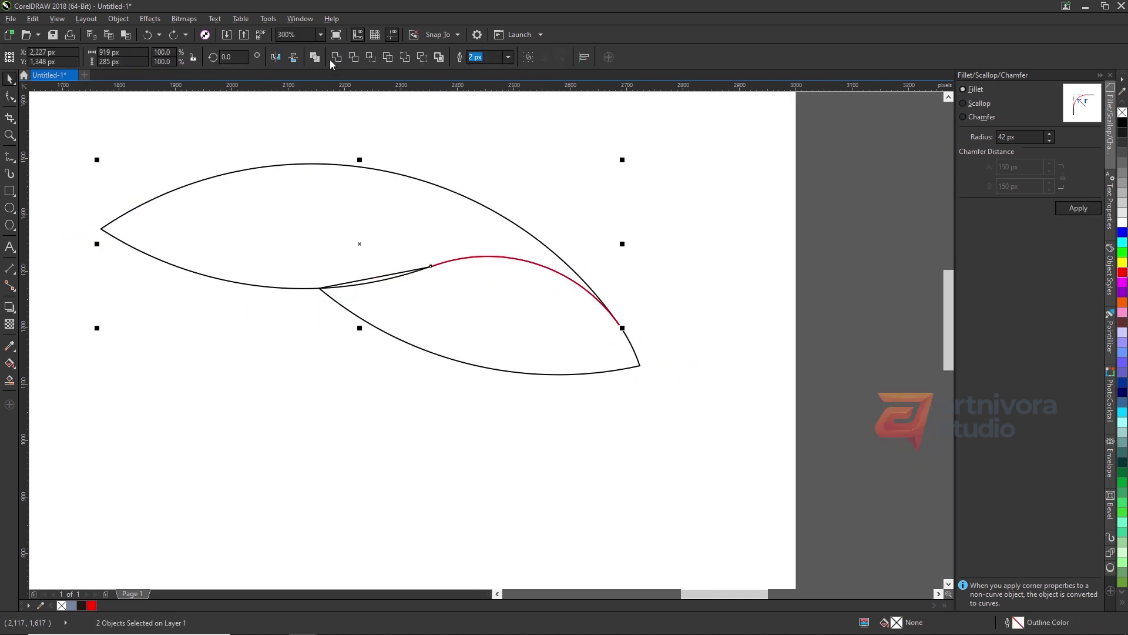
key("space")
left_click(447, 261)
scroll(435, 263, "up", 2)
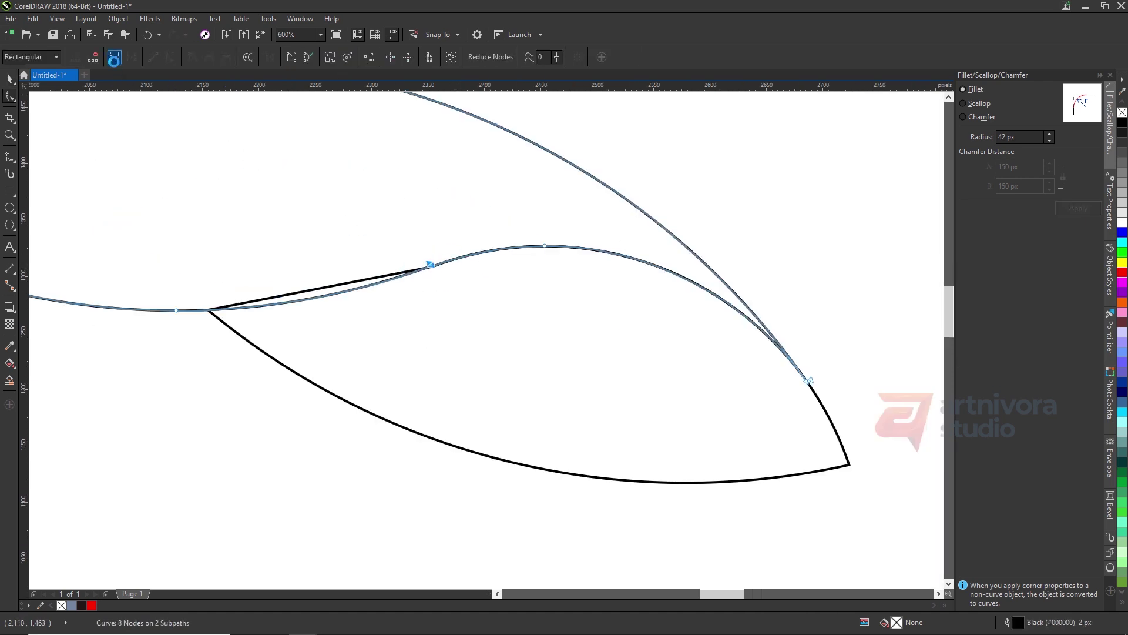
Step: Join the end nodes at both meeting points to close the upper leaf, undoing the test move
left_click(114, 57)
scroll(498, 265, "down", 1)
left_click_drag(720, 301, 624, 347)
left_click(114, 58)
key("space")
left_click_drag(445, 222, 467, 185)
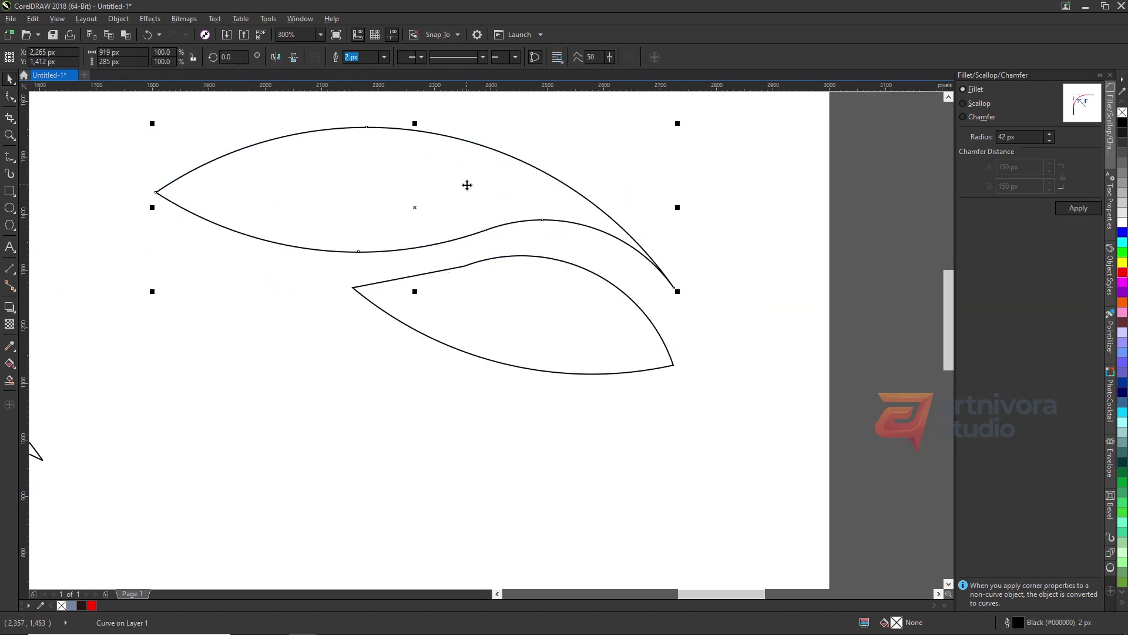
key("ctrl+z")
Step: Fill the copied lower leaf with medium grey and the copied upper leaf with lighter grey
left_click(534, 274)
scroll(534, 275, "down", 2)
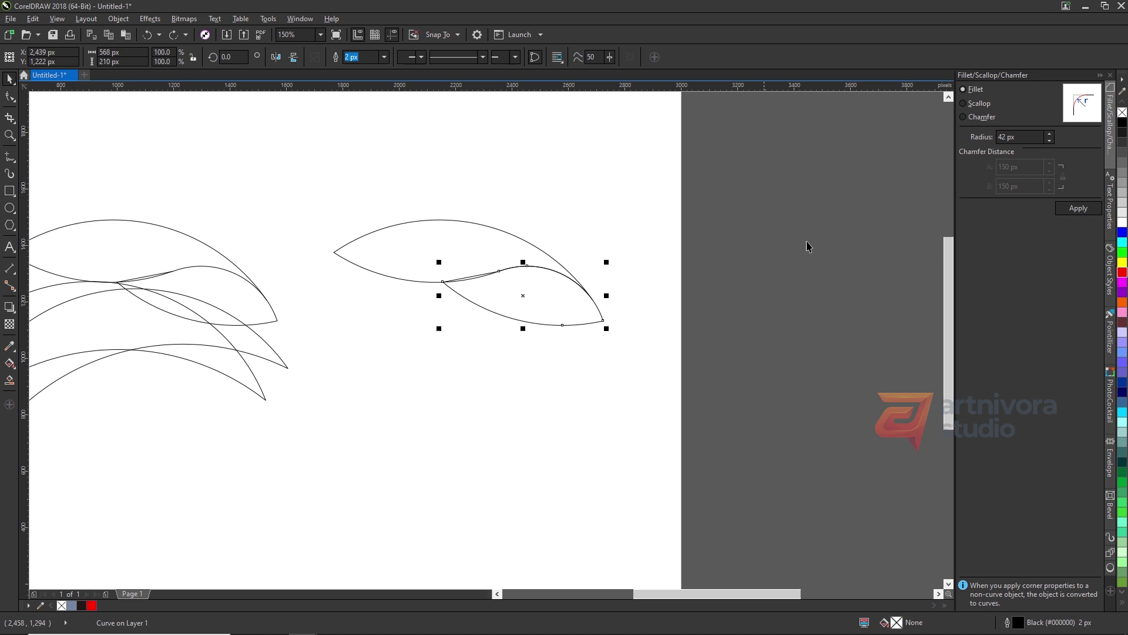
left_click(1119, 187)
left_click(500, 248)
left_click(1122, 196)
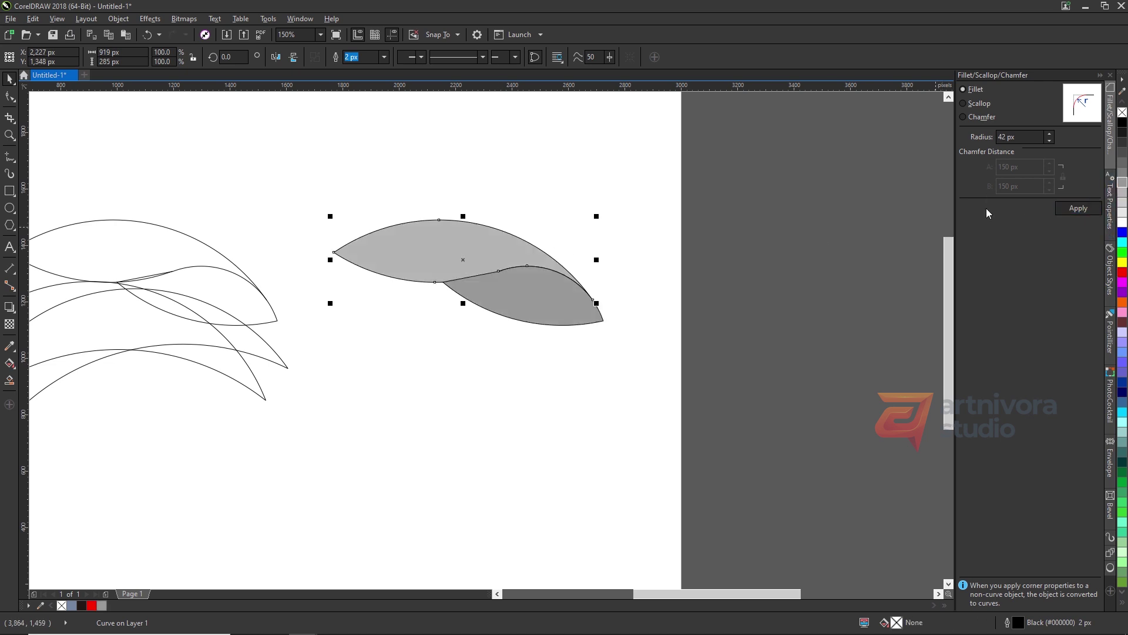
scroll(632, 228, "down", 2)
left_click(658, 248)
scroll(591, 235, "up", 2)
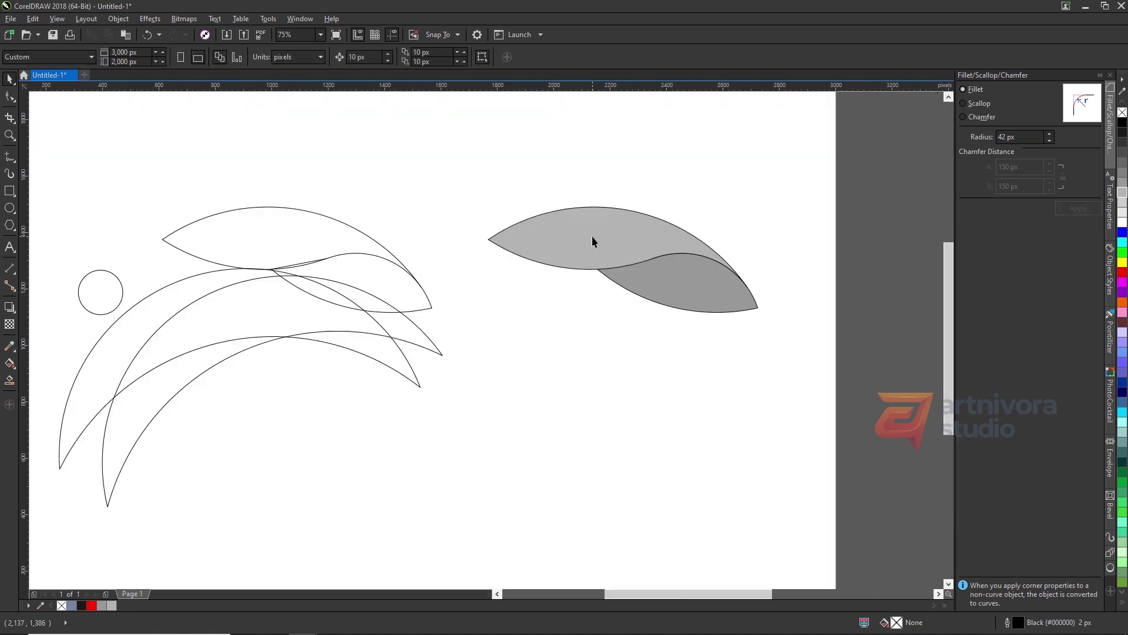
Step: Group the two original leaf outlines and, separately, the two filled leaf copies
left_click_drag(752, 324, 777, 337)
left_click_drag(320, 258, 368, 268)
key("ctrl+z")
left_click(304, 231, "shift")
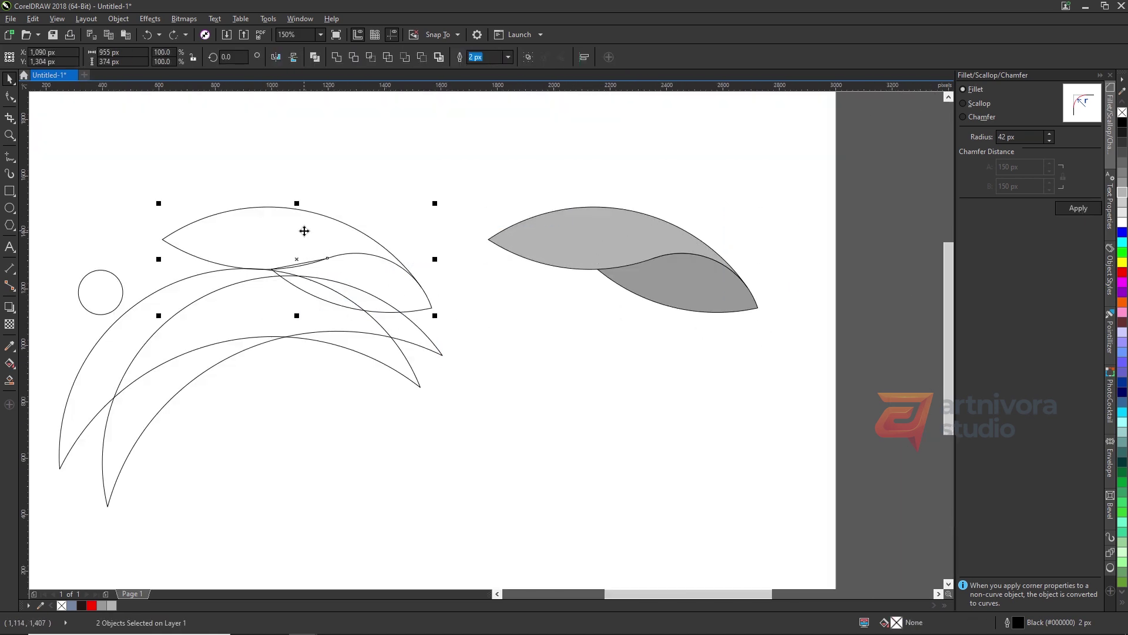
key("ctrl+g")
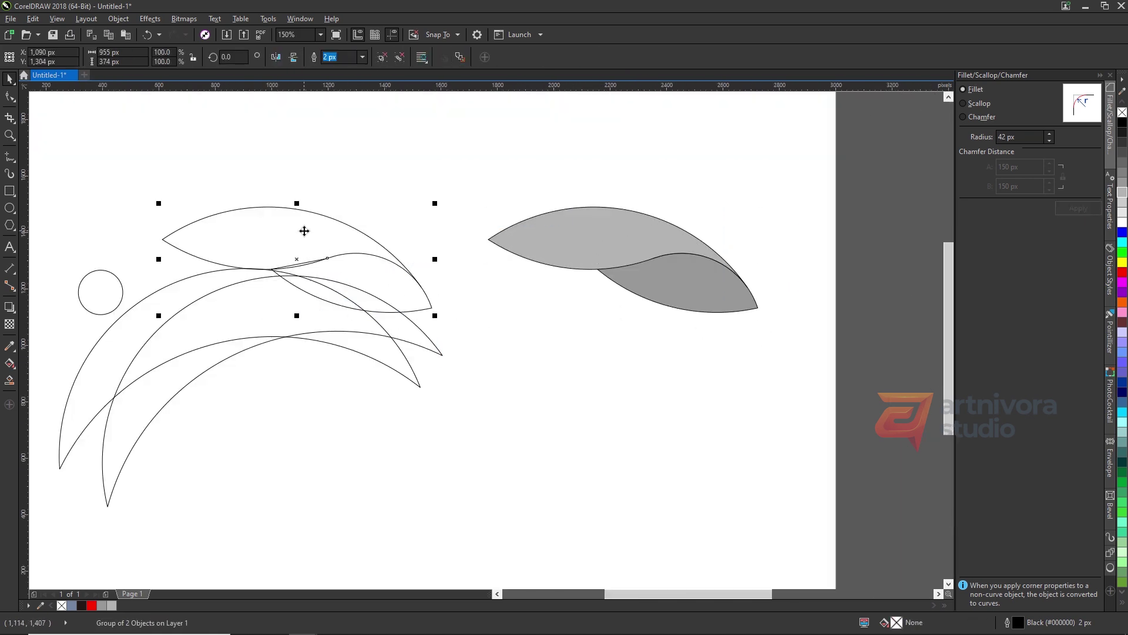
left_click(629, 255)
left_click(735, 305, "shift")
key("ctrl+g")
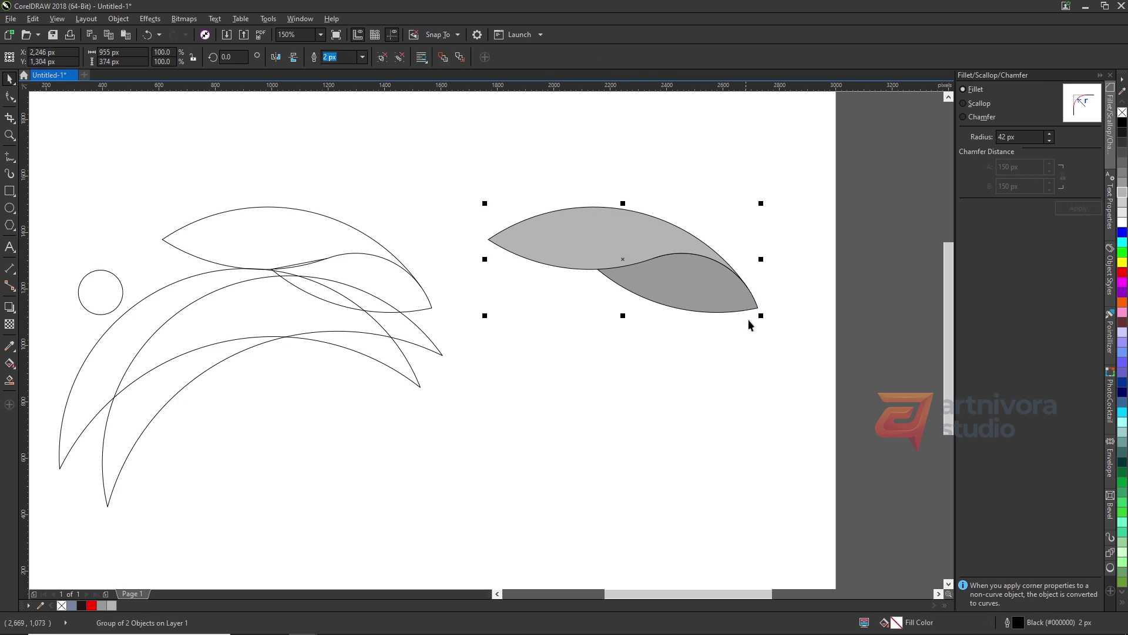
Step: Move the filled leaf group exactly onto the original leaf outlines
left_click_drag(759, 316, 433, 315)
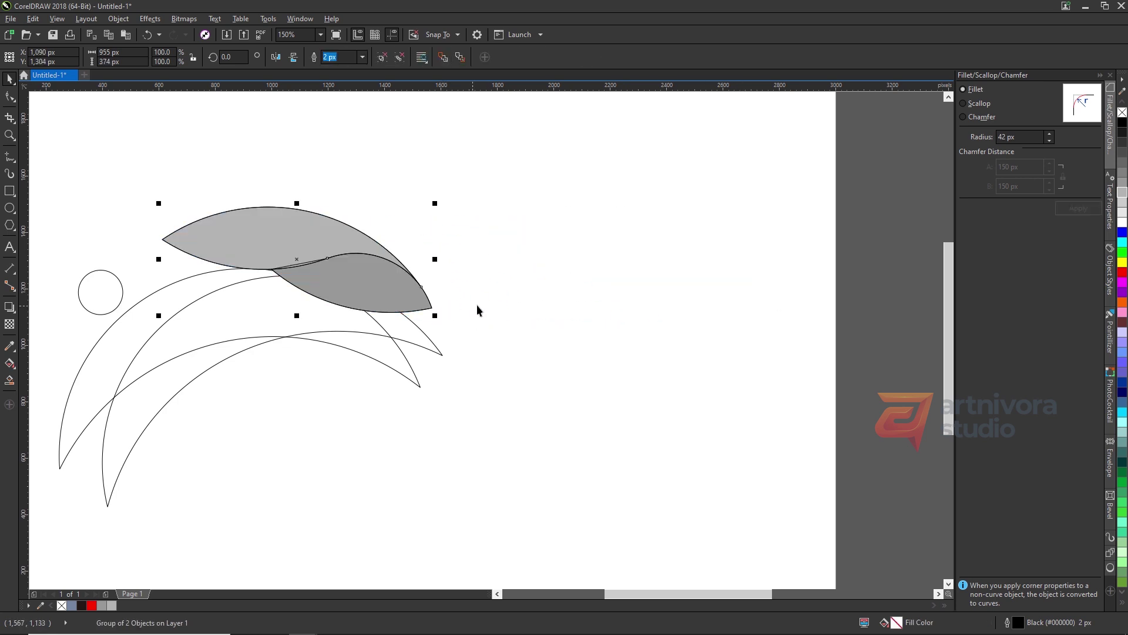
left_click_drag(280, 235, 460, 191)
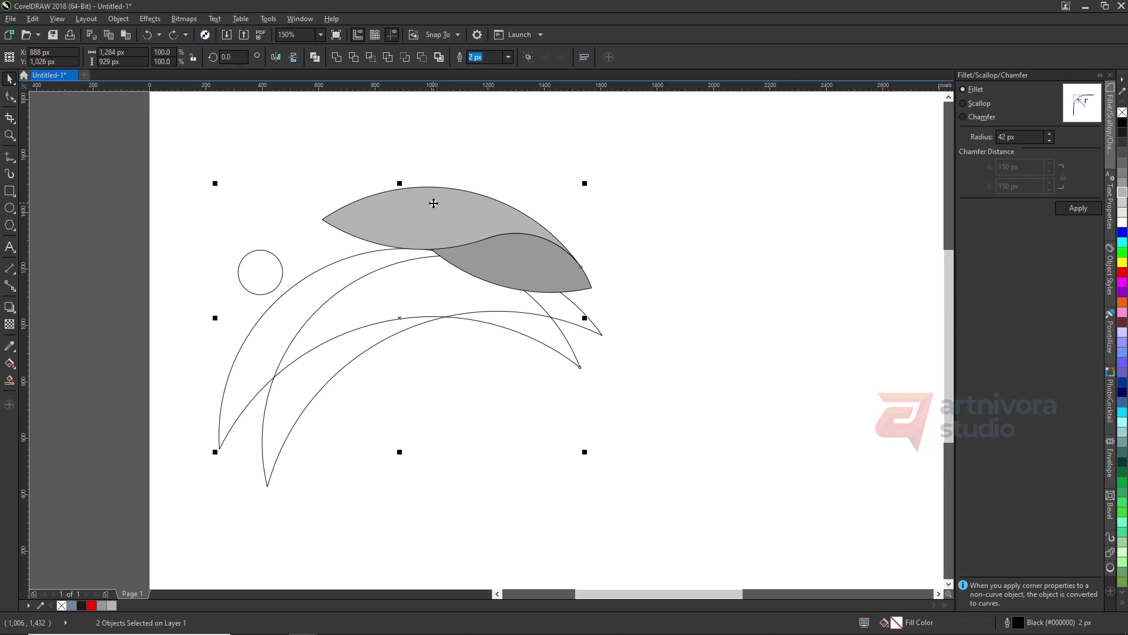
left_click(618, 210)
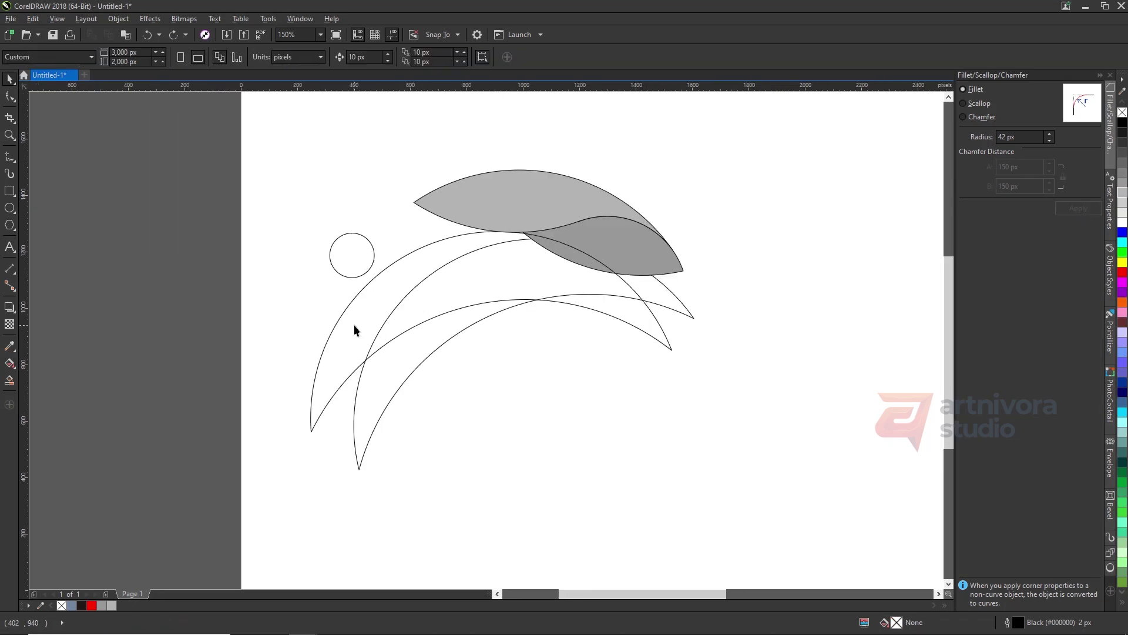
Step: Fill the rear crescent with medium grey and the front crescent with light grey (RGB 179, 179, 179)
left_click(419, 363)
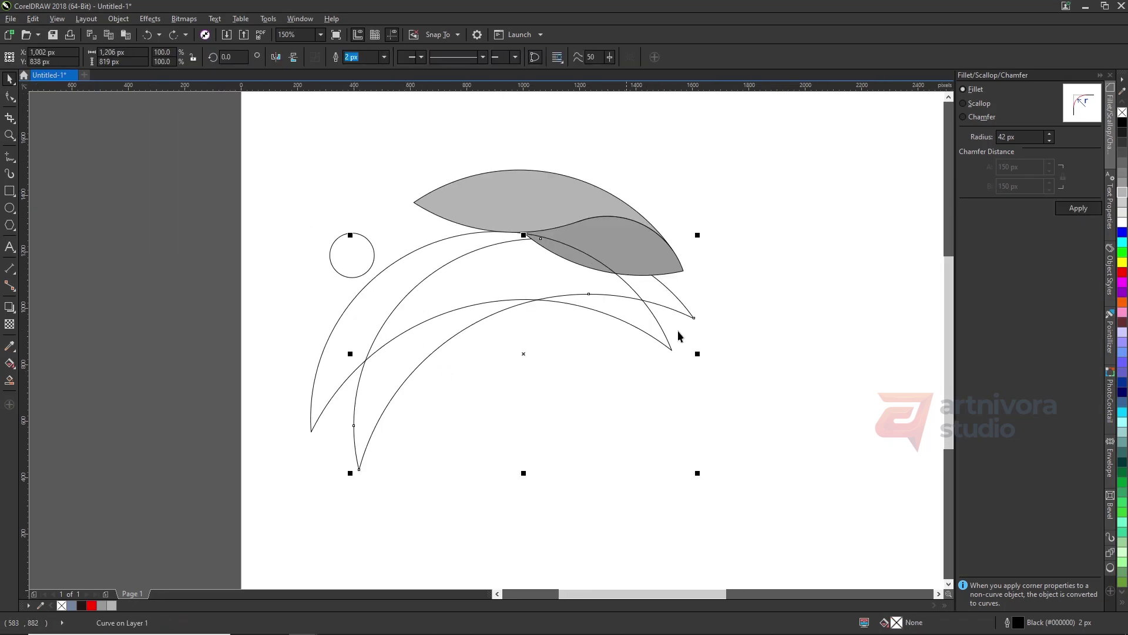
left_click(1119, 194)
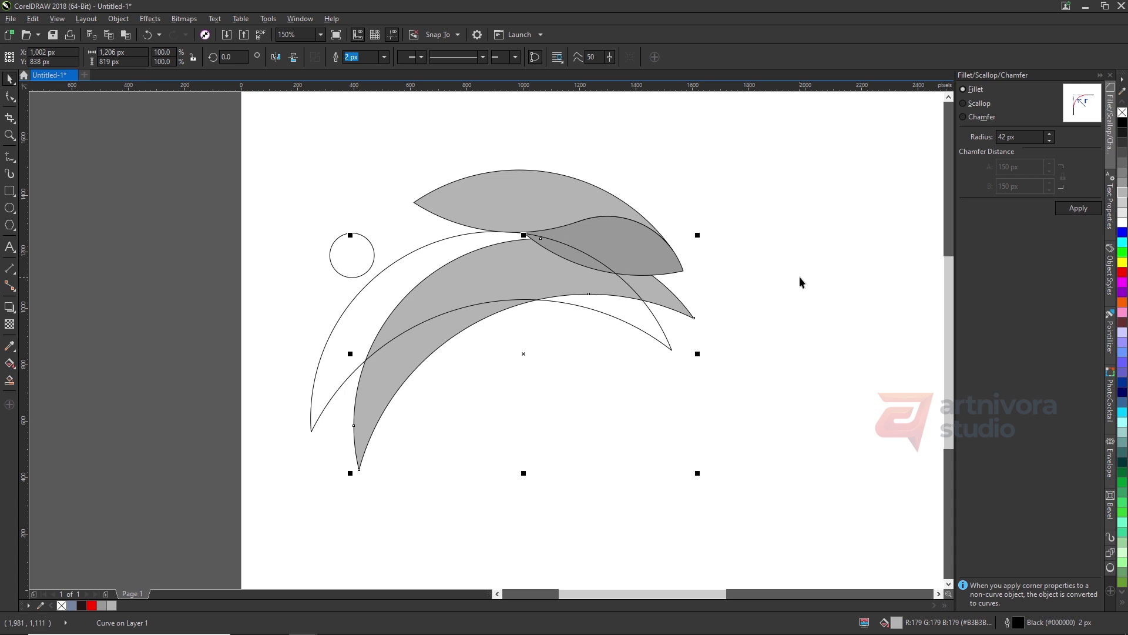
left_click(1121, 182)
left_click(640, 318)
left_click(1121, 193)
left_click(801, 229)
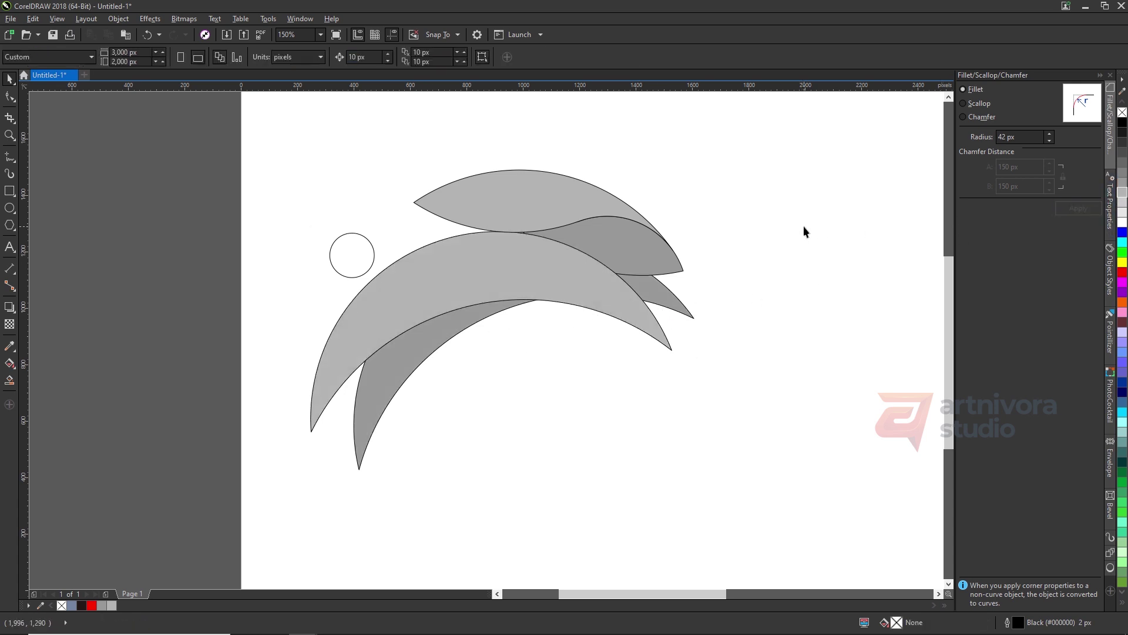
Step: Fill the small circle with the same light grey as the front crescent
left_click(355, 259)
left_click(1121, 193)
left_click(622, 395)
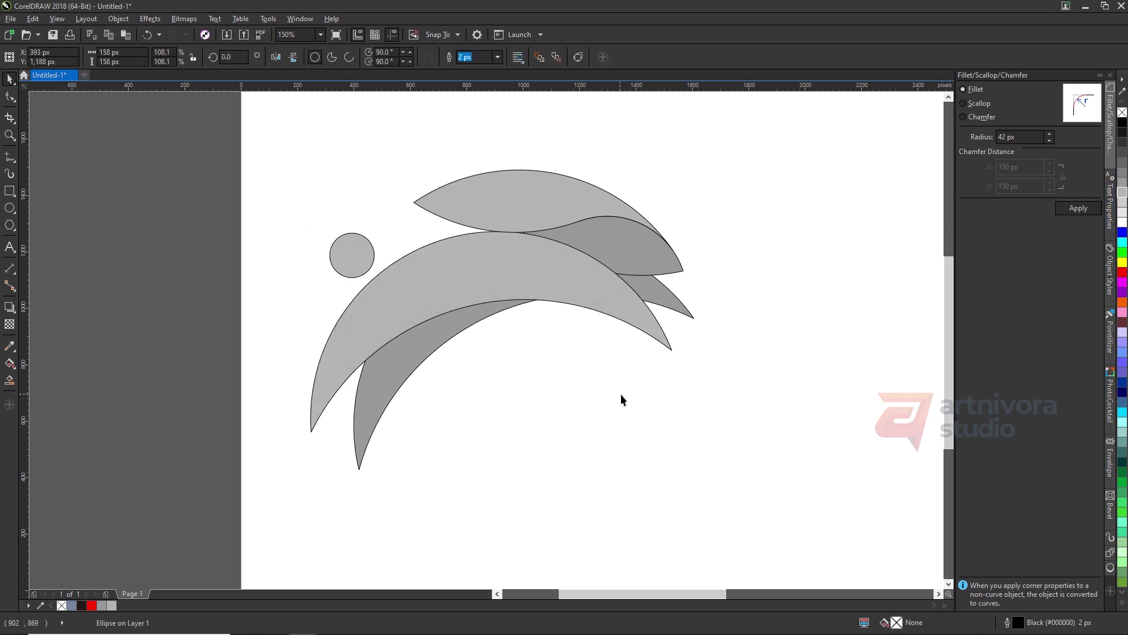
Step: Draw a circle about 1,316 px in diameter and place its upper edge through the front crescent, starting at the crescent's lower-left tip
left_click(9, 208)
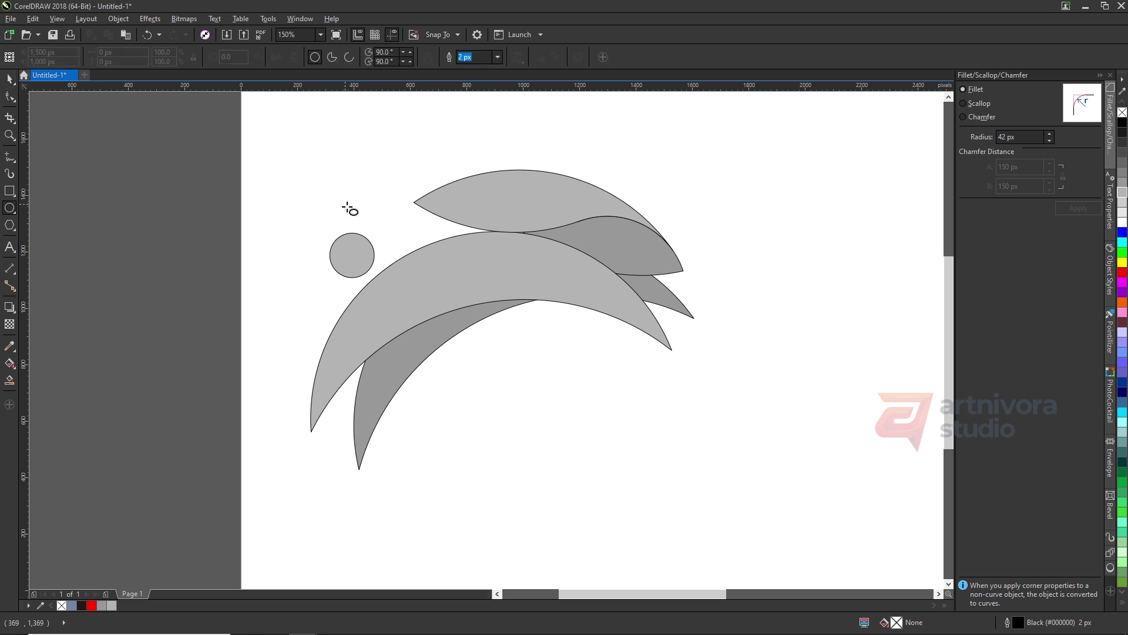
mouse_move(347, 207)
left_mouse_down()
mouse_move(648, 488)
mouse_move(716, 523)
left_mouse_up()
key("space")
mouse_move(562, 336)
left_mouse_down()
mouse_move(506, 393)
mouse_move(530, 405)
left_mouse_up()
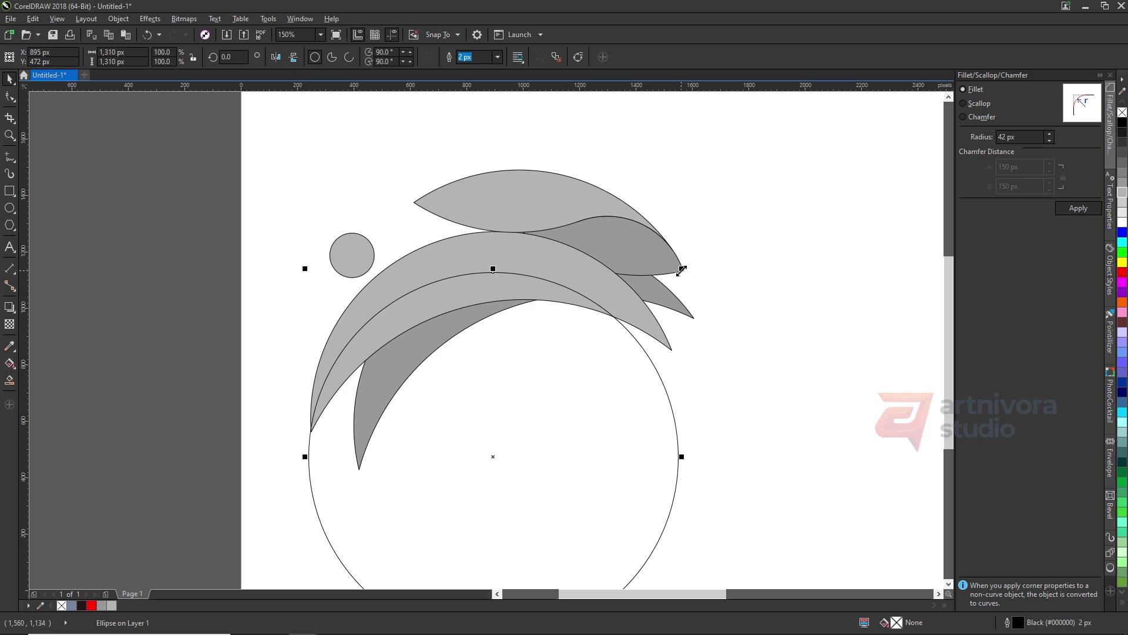
left_click_drag(682, 270, 688, 268)
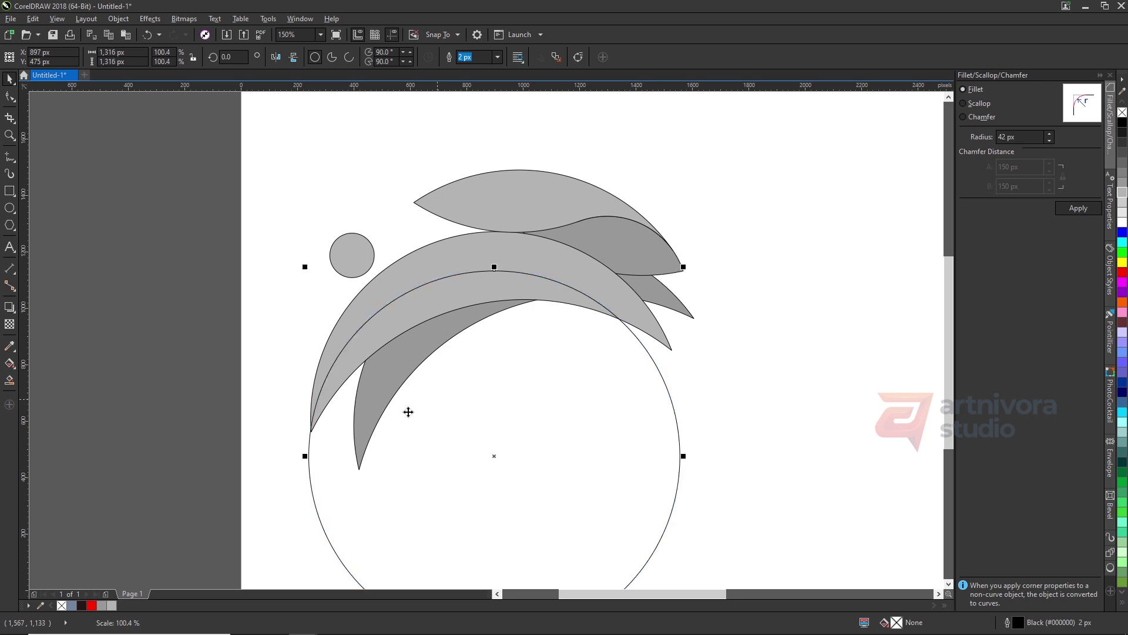
Step: Intersect the large circle with the front crescent and fill the overlapping piece with medium grey
scroll(320, 435, "up", 1)
scroll(351, 309, "down", 1)
left_click(658, 263, "shift")
left_click(370, 57)
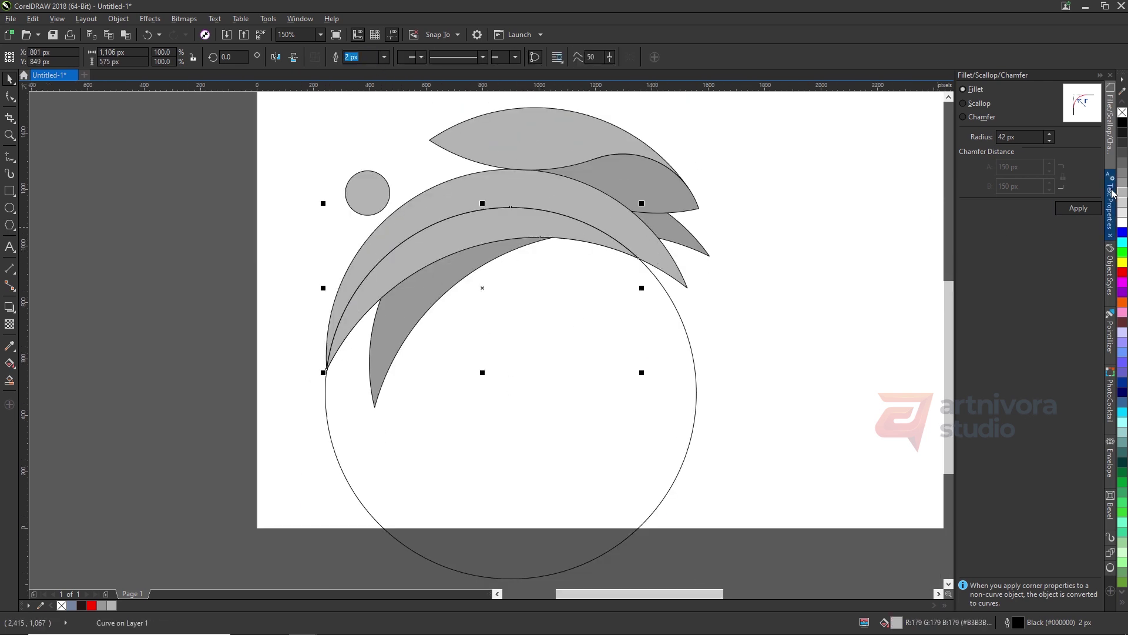
left_click(1122, 182)
Step: Delete the large helper circle and fill the rear crescent with a darker grey
left_click(567, 330)
key("Delete")
left_click(677, 234)
left_click(1122, 172)
left_click(742, 230)
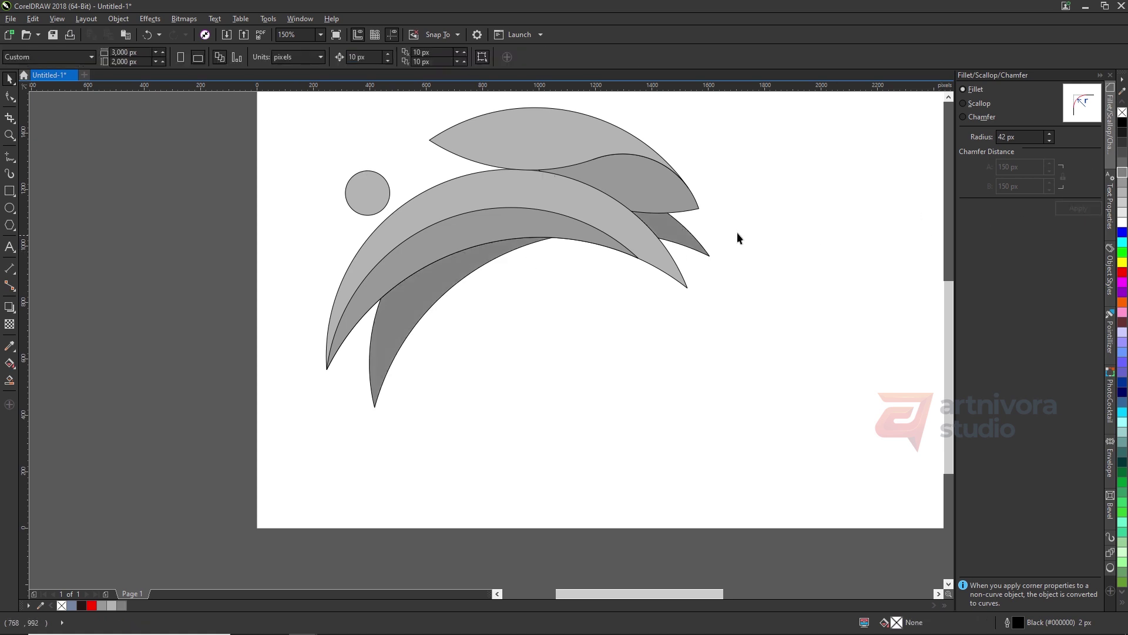
Step: Draw a closed Bézier shape from the rear crescent's lower tip, over the crescents to its right tip, and back around underneath
left_click_drag(737, 232, 680, 269)
left_click(17, 164)
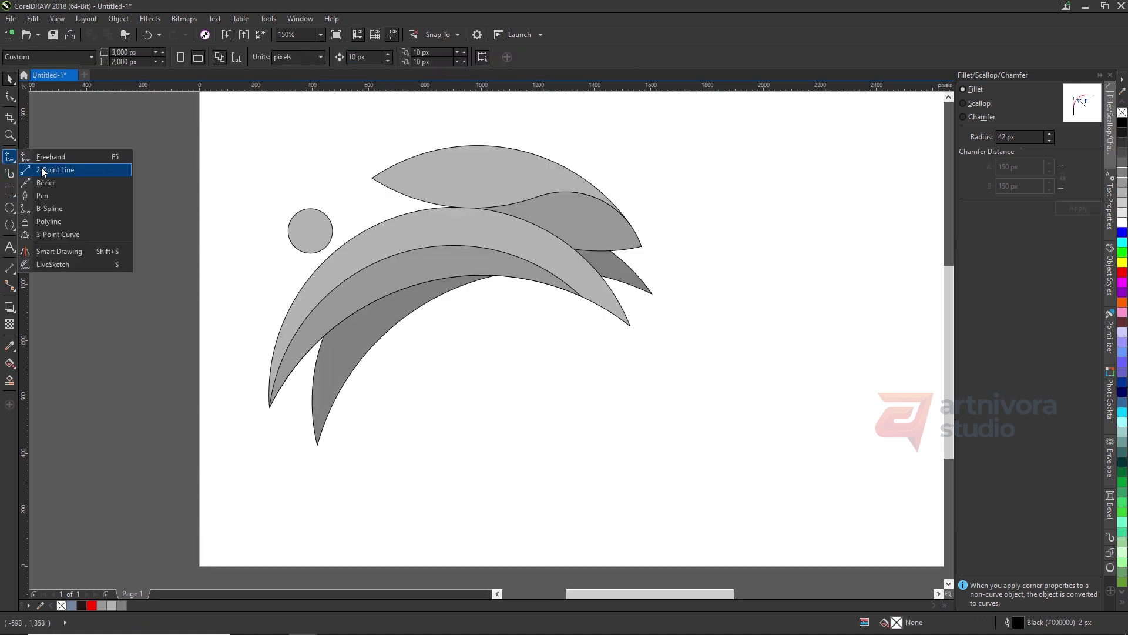
left_click(41, 167)
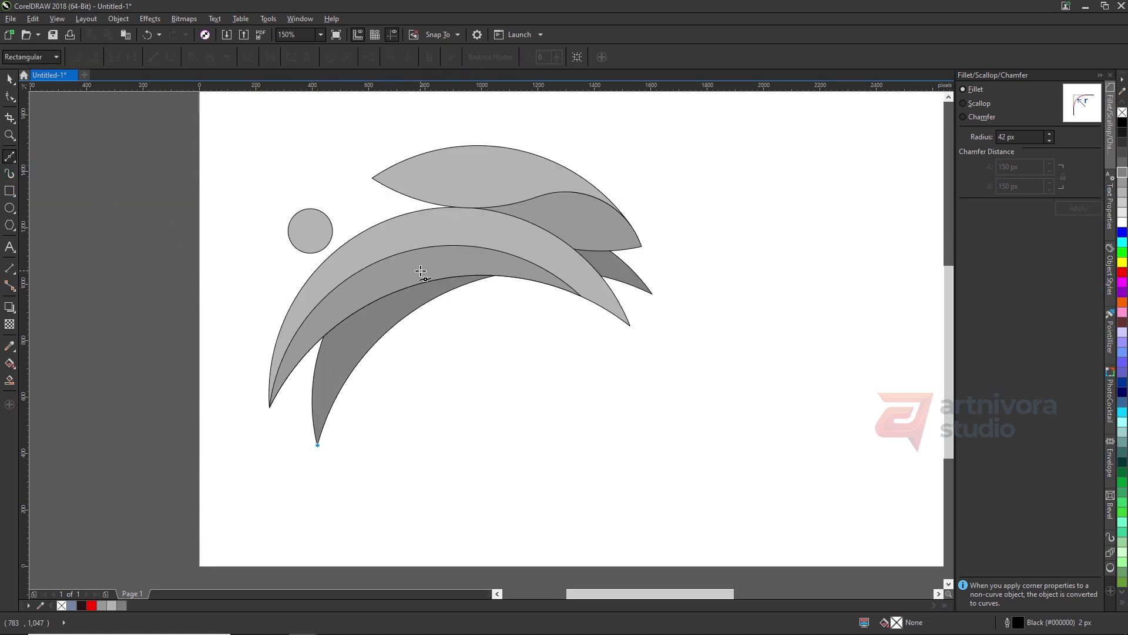
left_click_drag(420, 270, 525, 203)
left_click_drag(653, 294, 670, 314)
left_click_drag(452, 462, 408, 466)
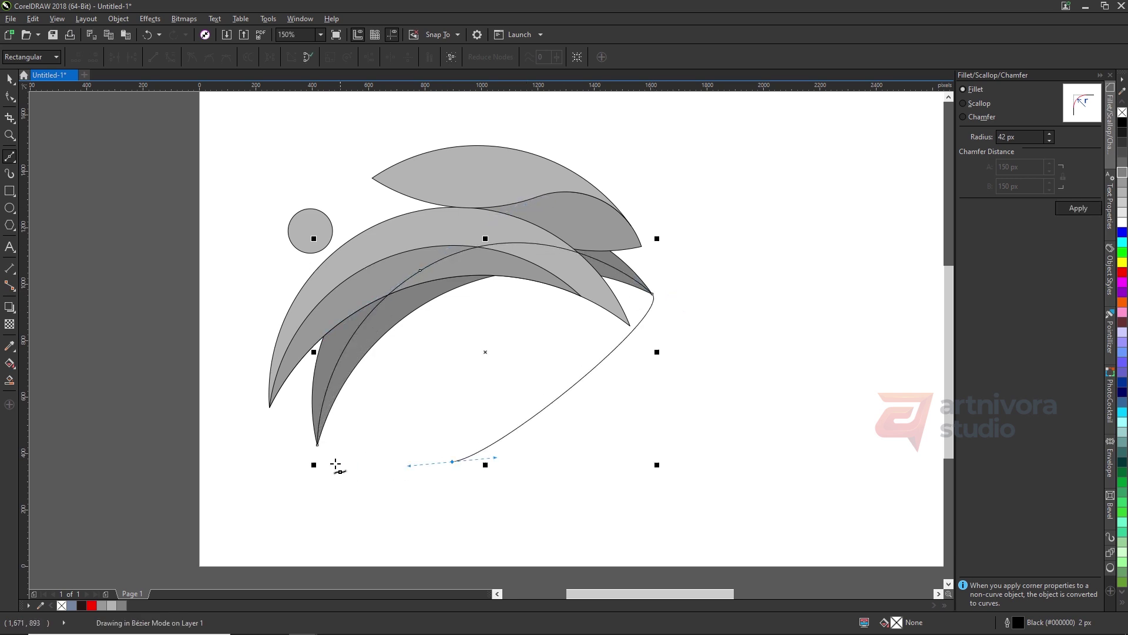
left_click(317, 445)
Step: Delete the middle node on the Bézier shape's upper edge and reshape that edge into a smooth curve with its handles
key("F10")
left_click_drag(472, 247, 397, 318)
key("Delete")
left_click_drag(546, 179, 530, 187)
left_click_drag(312, 280, 313, 272)
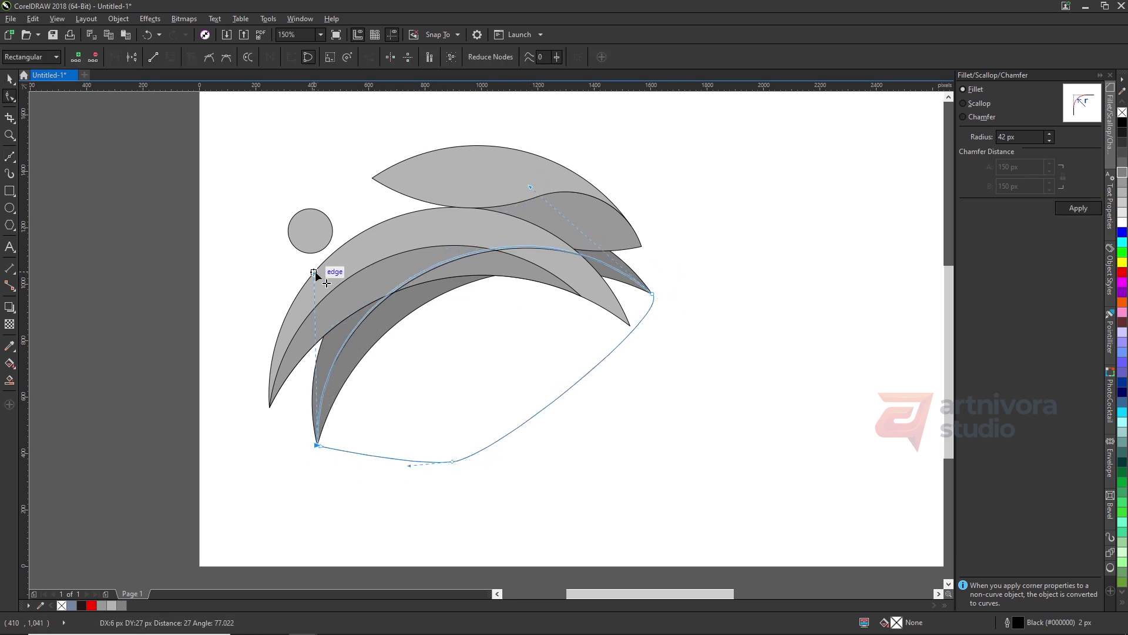
Step: Intersect the Bézier shape with the rear crescent, fill the overlapping piece with dark grey #666666, and delete the helper Bézier shape
key("space")
left_click(325, 339, "shift")
left_click(388, 57)
left_click(1122, 163)
left_click(427, 377)
key("Delete")
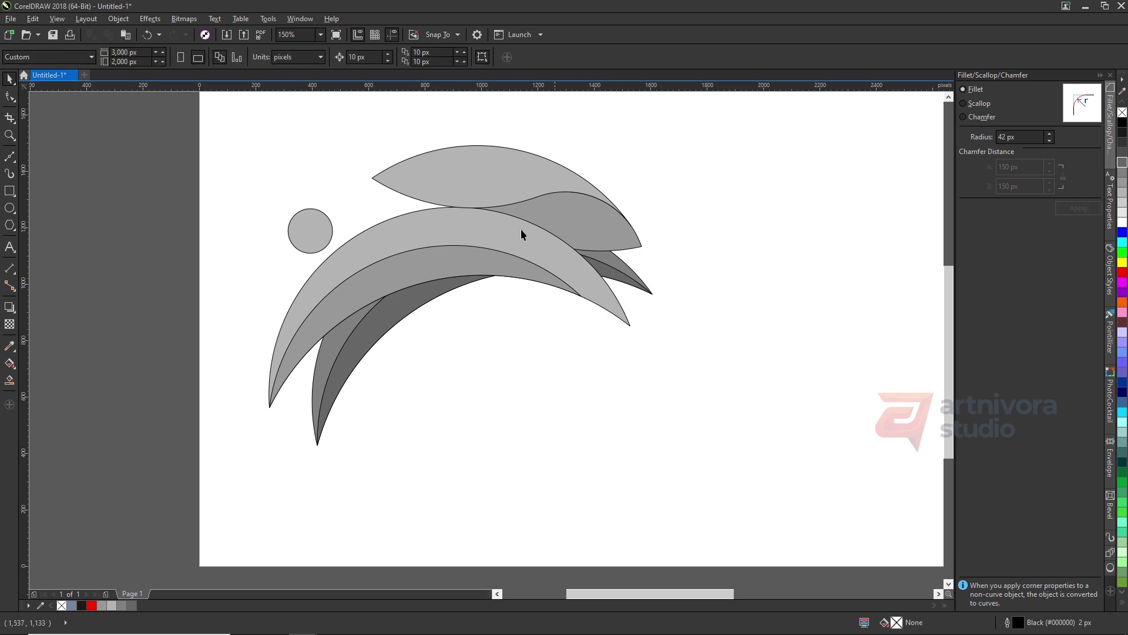
Step: Draw a closed Bézier shape from the top leaf's right tip, straight to its middle, and back around underneath through curved segments
left_click(9, 156)
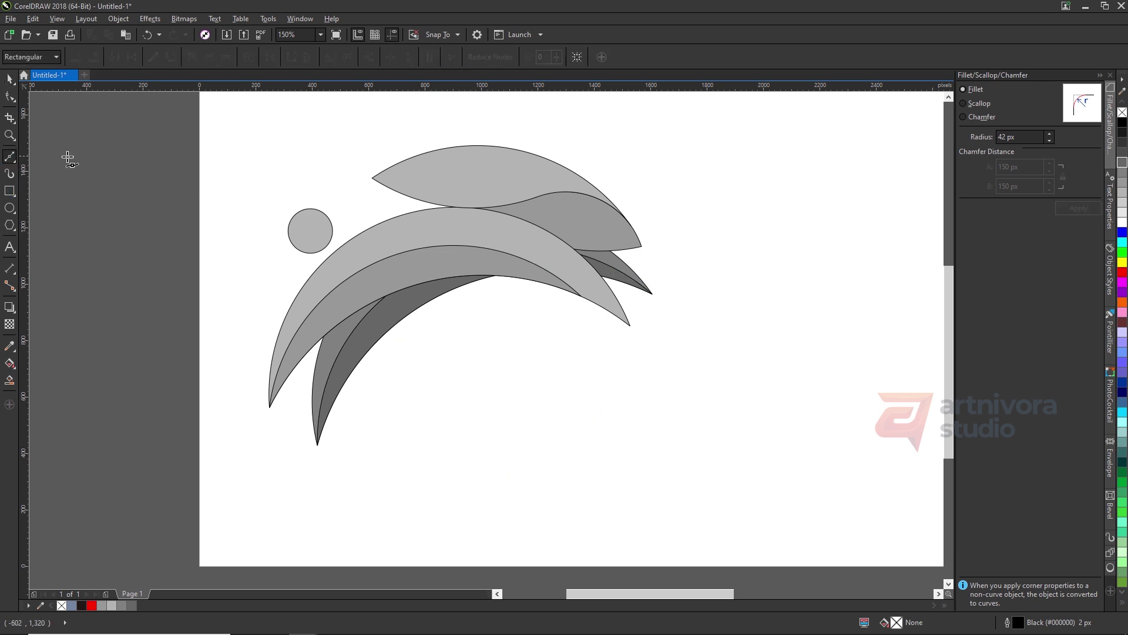
left_click(641, 246)
left_click(501, 186)
left_click_drag(443, 253, 486, 309)
left_click_drag(600, 322, 645, 307)
left_click(641, 247)
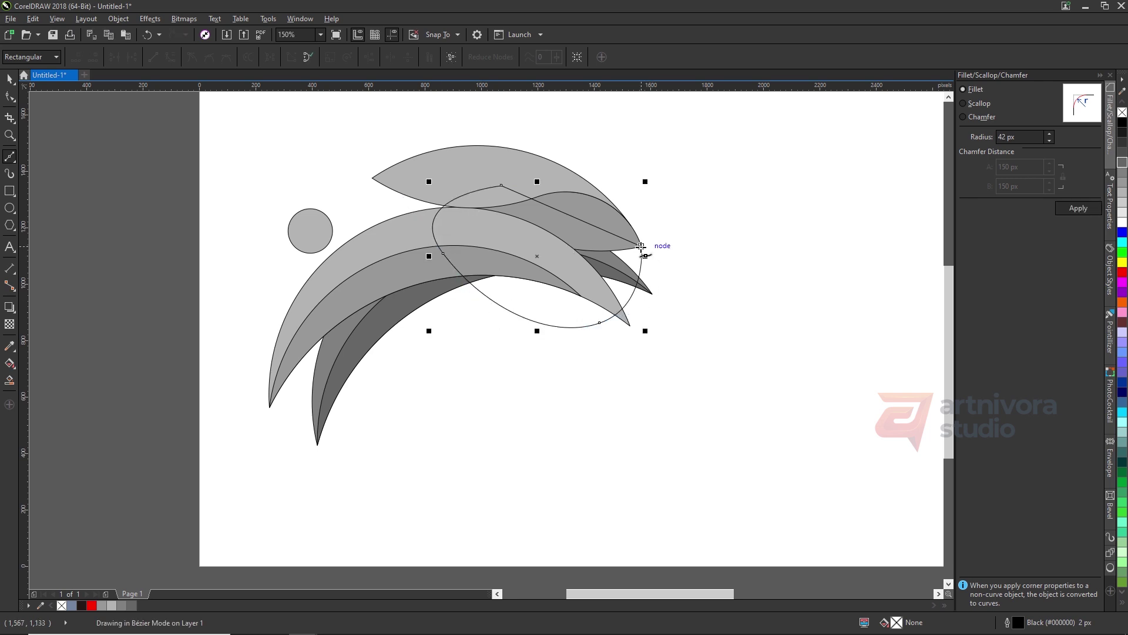
left_click(641, 246)
Step: Intersect the new Bézier shape with the top leaf's lower piece, fill the overlap with dark grey #666666, and delete the helper shape
key("space")
left_click(372, 57)
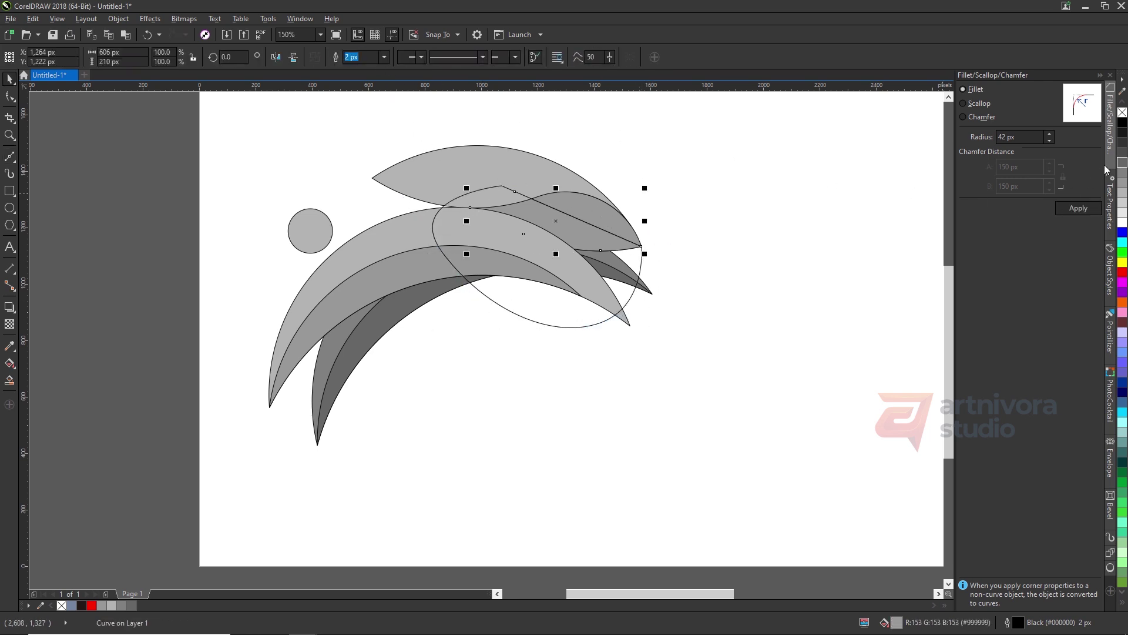
left_click(1122, 162)
left_click(566, 295)
left_click_drag(511, 312, 456, 343)
key("Delete")
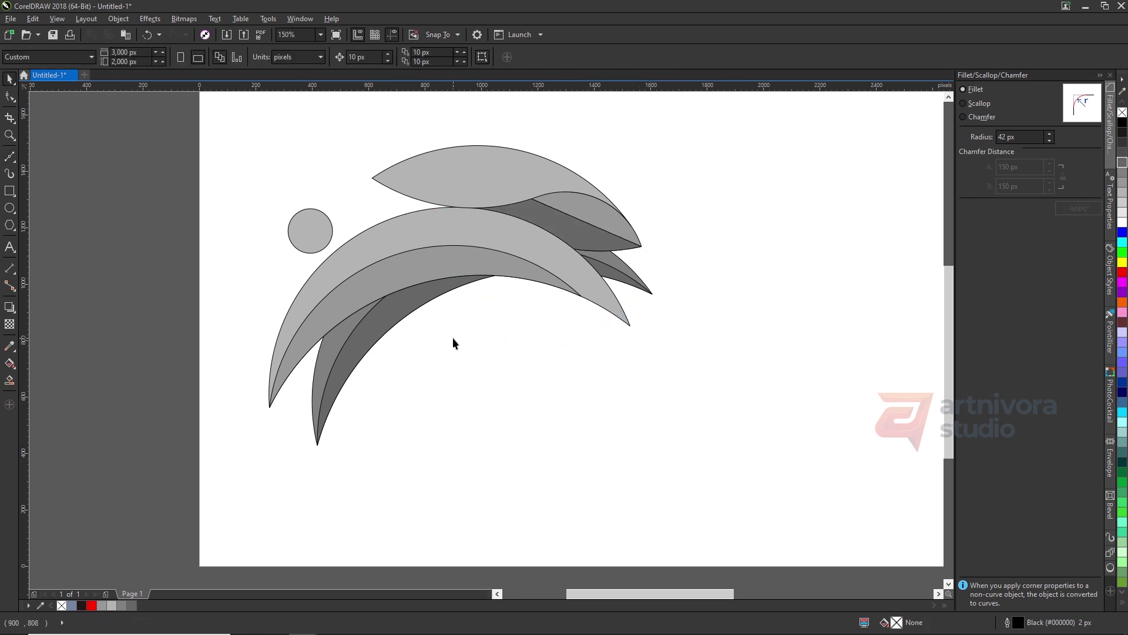
Step: Place a copy of the top leaf slightly down and to the right, and Smart Fill the strip exposed along the original's upper edge
left_click(457, 168)
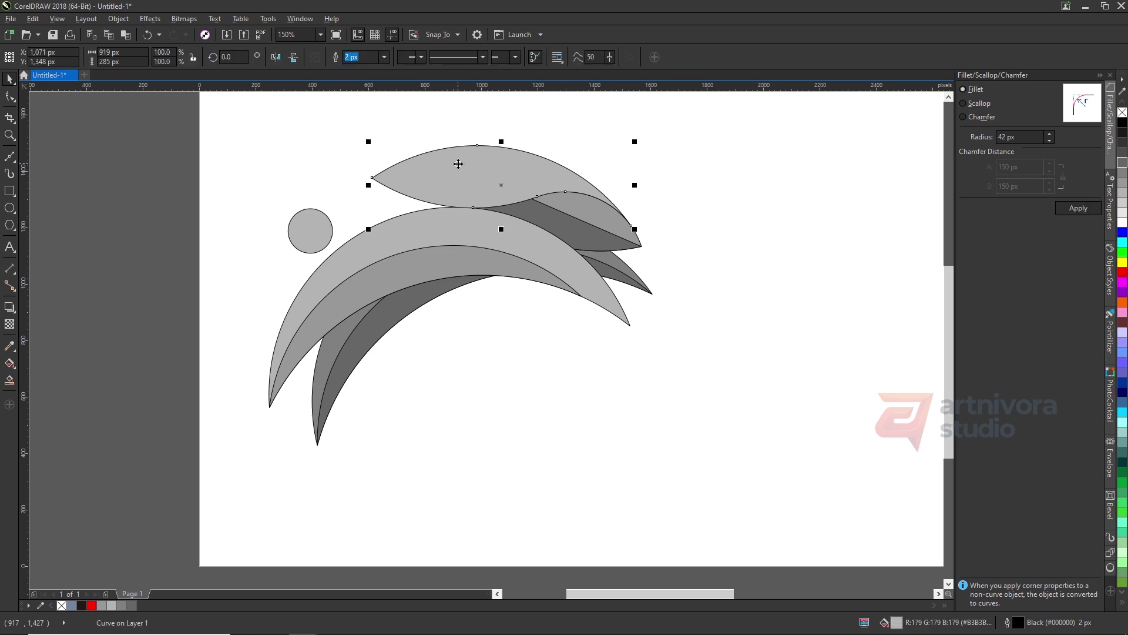
left_click_drag(458, 164, 479, 188)
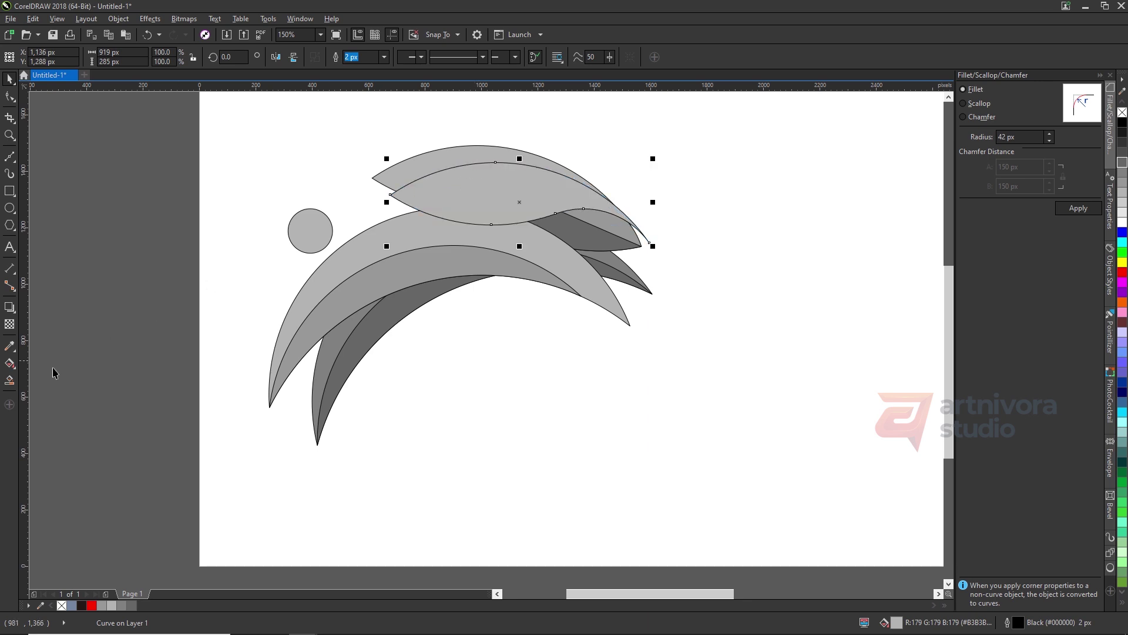
left_click(8, 382)
left_click(425, 167)
Step: Delete the offset leaf copy and fill the strip along the leaf's upper edge with light grey #CCCCCC
key("space")
left_click(457, 195)
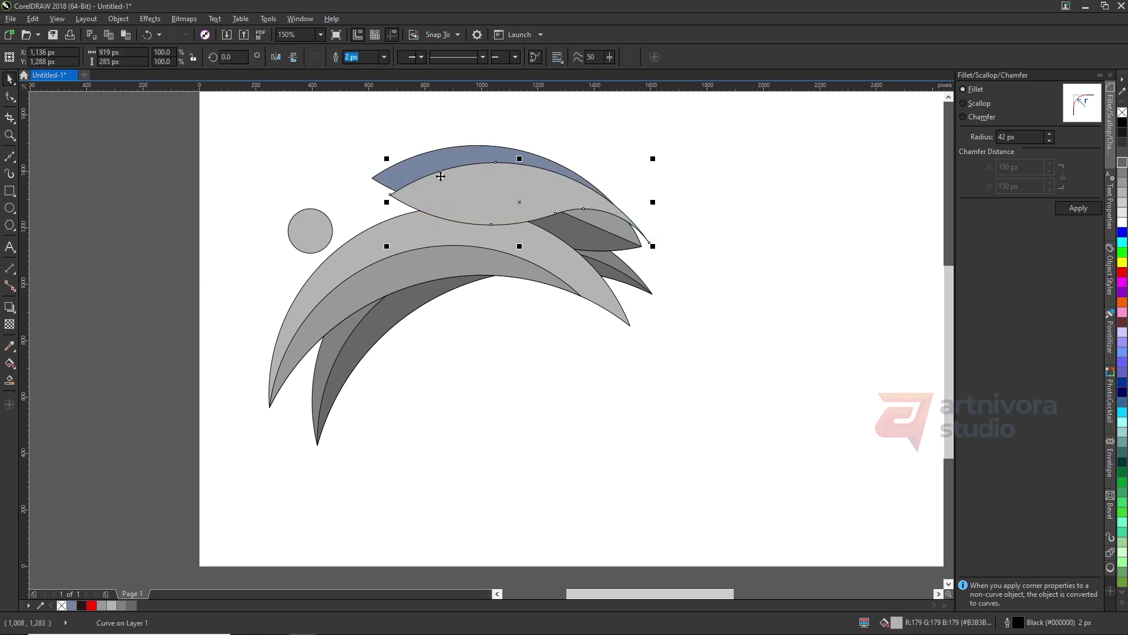
key("Delete")
left_click(433, 164)
left_click(433, 164)
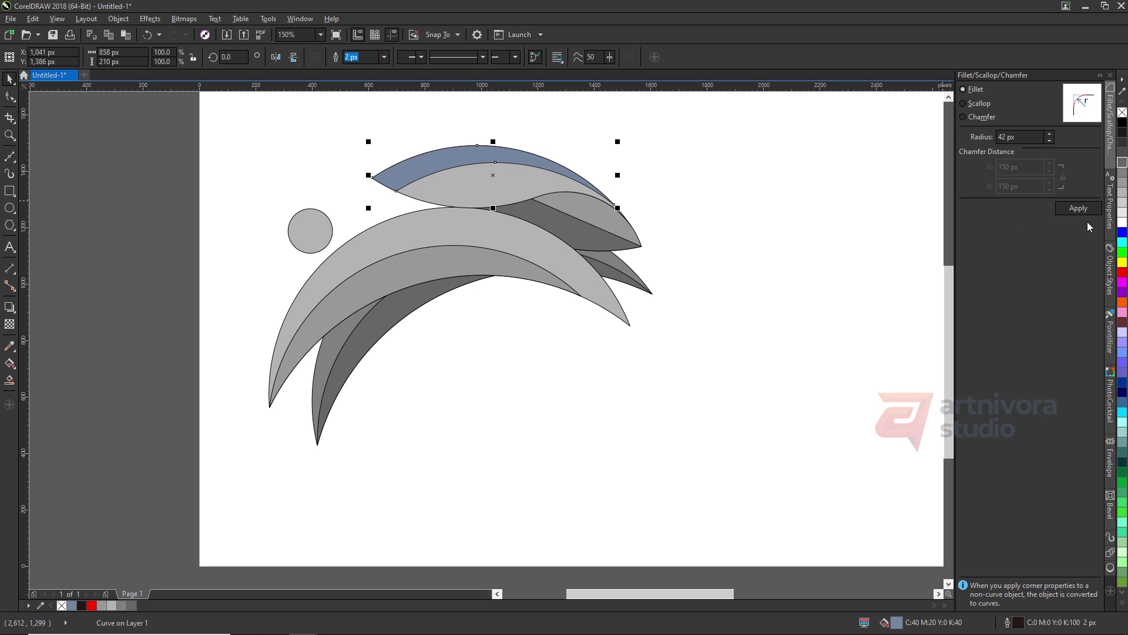
left_click(1122, 213)
left_click(769, 175)
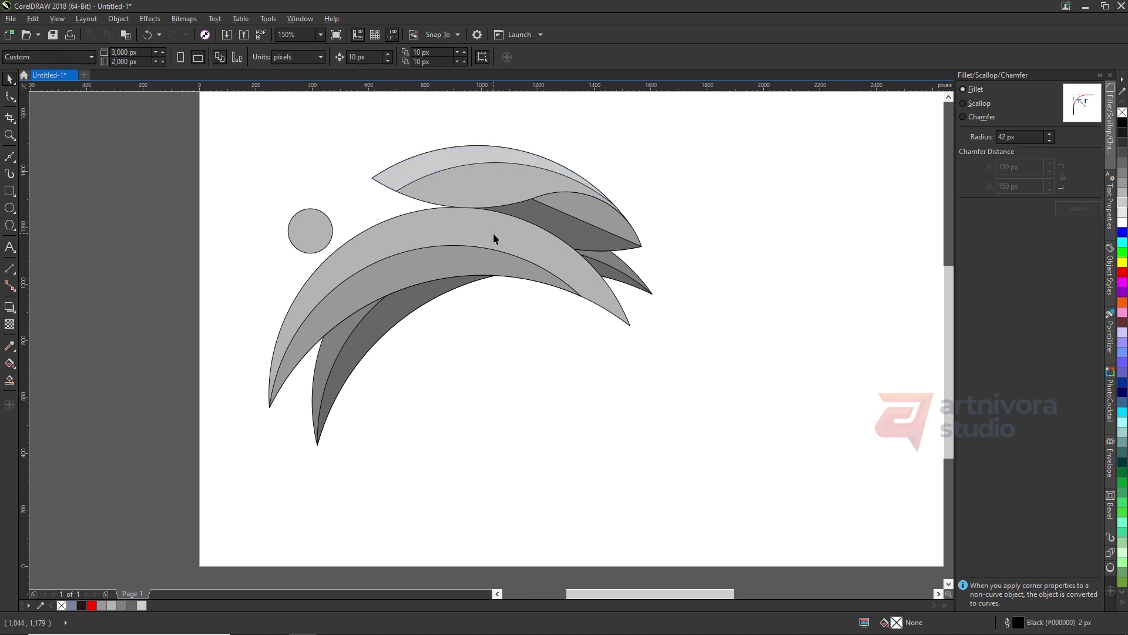
Step: Intersect the rear crescent with the front crescent and fill the overlapping piece with grey #999999
left_click(351, 322)
left_click(390, 240, "shift")
left_click_drag(390, 240, 376, 238)
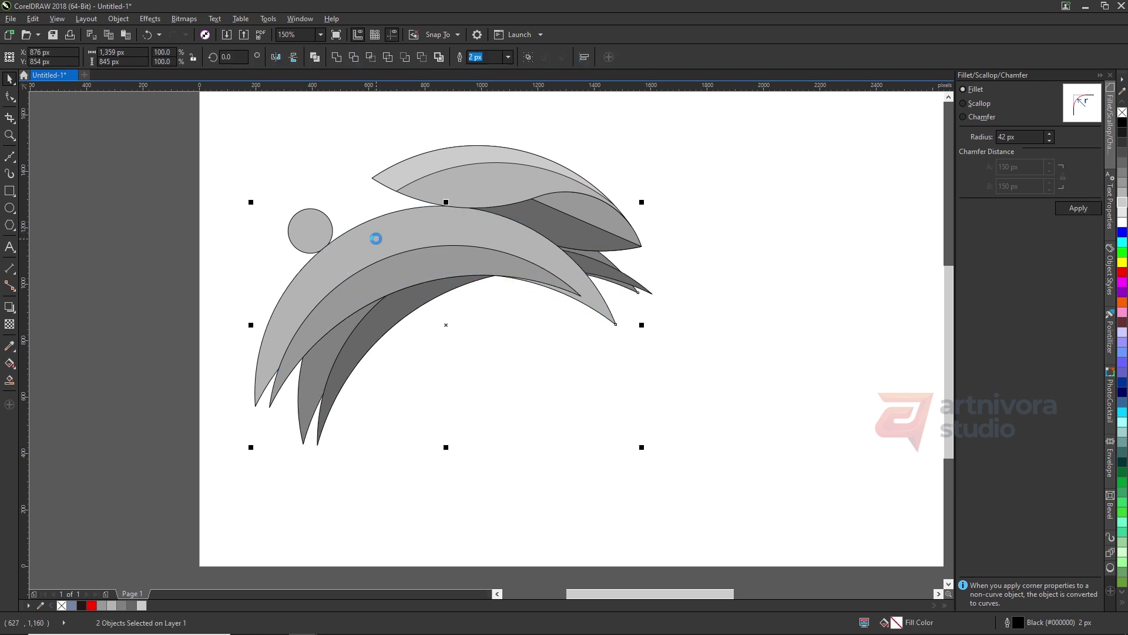
key("ctrl+z")
left_click(370, 59)
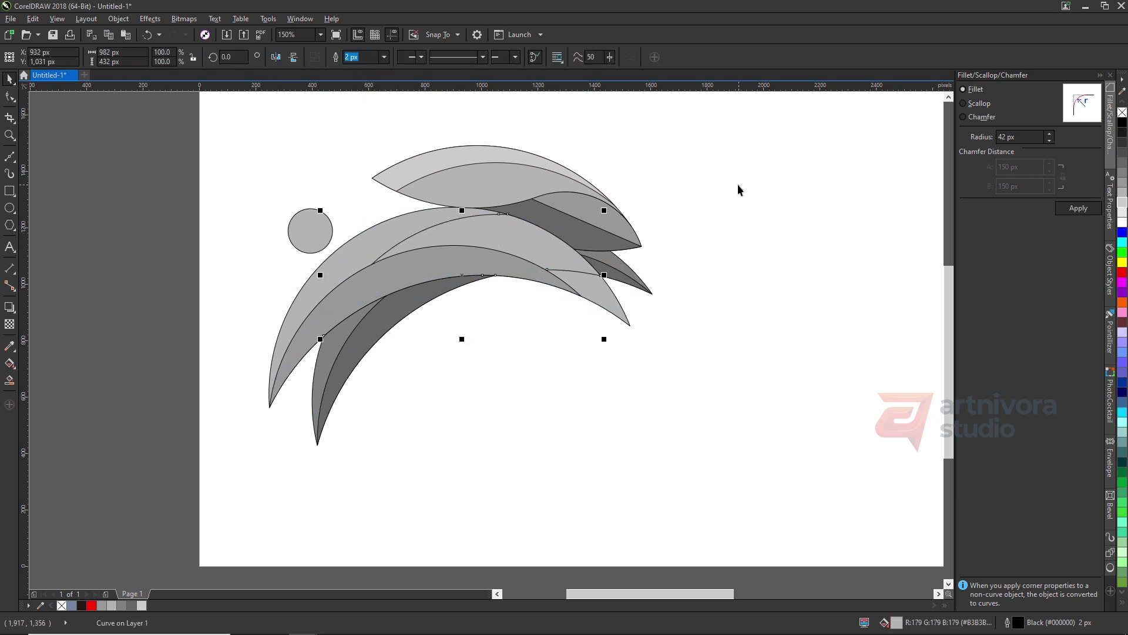
left_click(1122, 182)
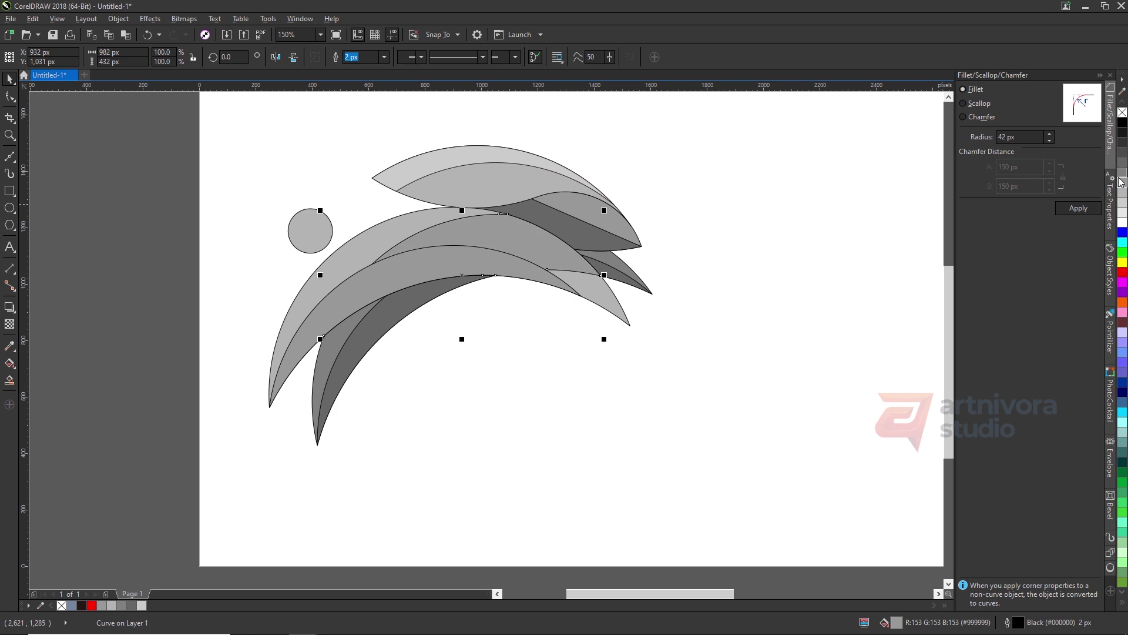
left_click(702, 309)
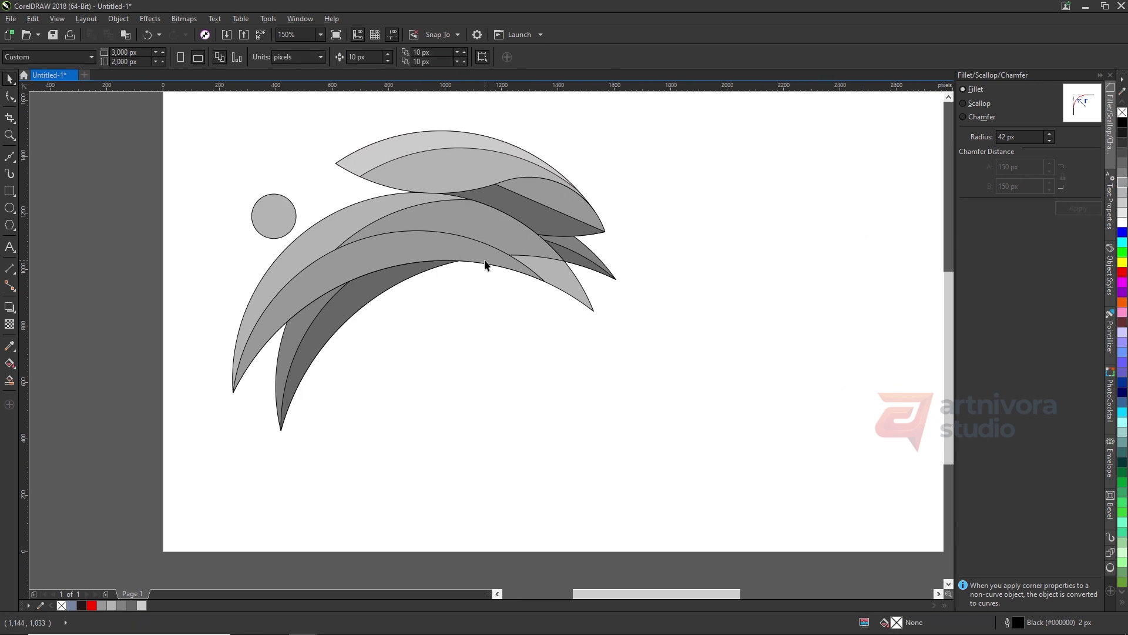
Step: Remove the outlines from all the logo shapes
scroll(569, 277, "down", 1)
left_click_drag(353, 378, 561, 185)
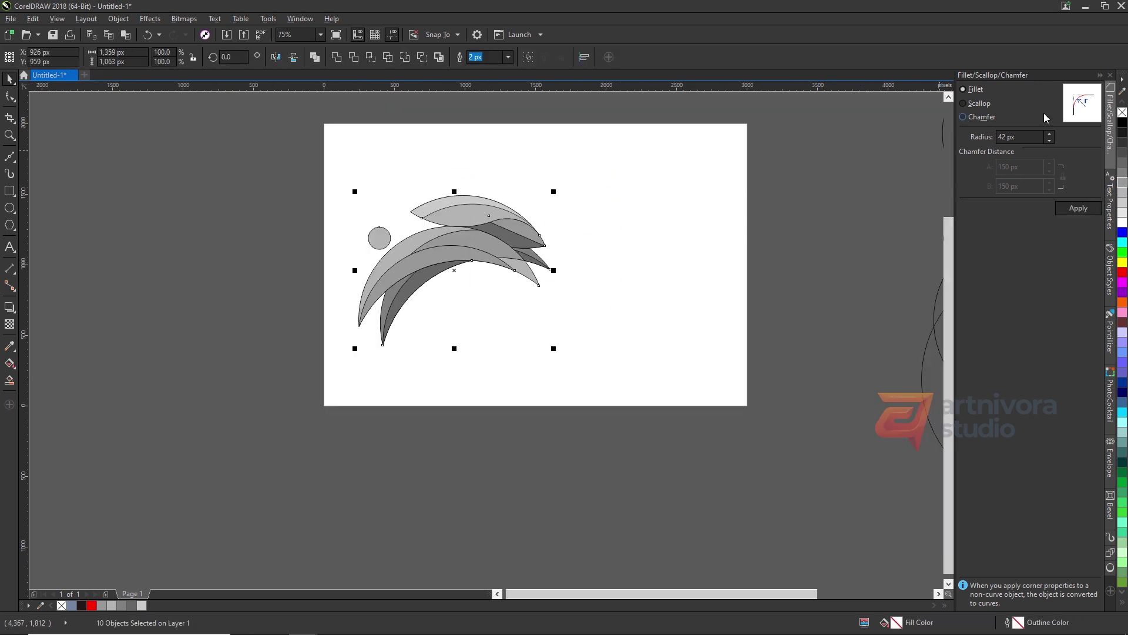
right_click(1122, 111)
left_click(690, 235)
scroll(443, 248, "up", 1)
Step: Apply a linear transparency to the front crescent's inner shaded piece so it fades towards the right tip
left_click(444, 248)
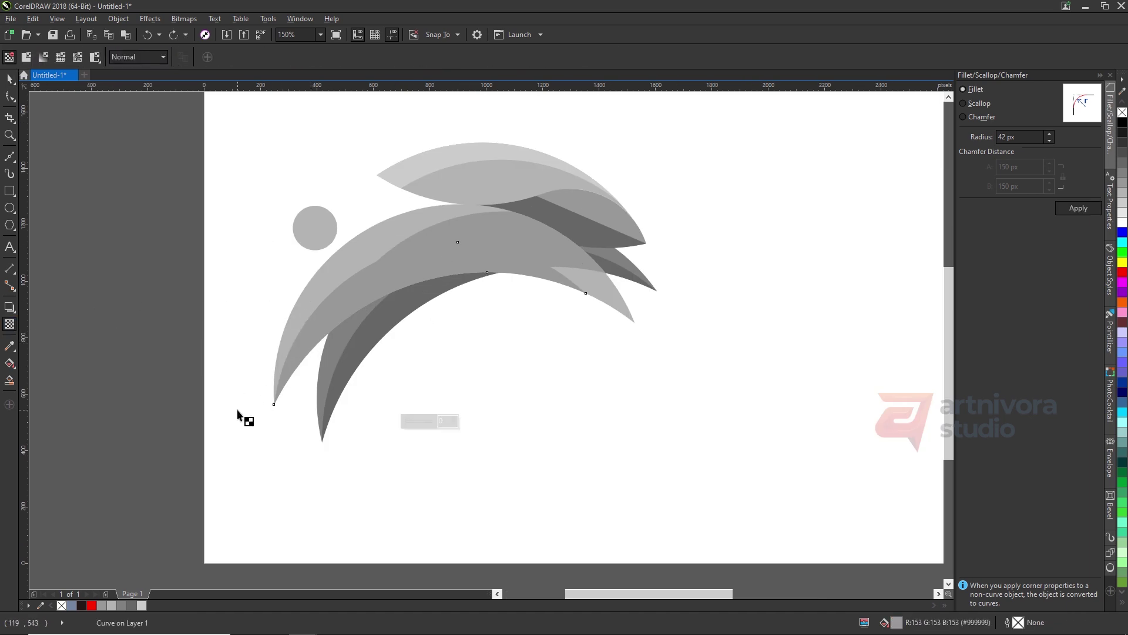
left_click_drag(685, 224, 593, 264)
key("space")
left_click(516, 365)
Step: Fade the overlap of the two crescents with a linear transparency running from its lower-left end to beyond its upper-right end
key("space")
left_click_drag(323, 355, 568, 219)
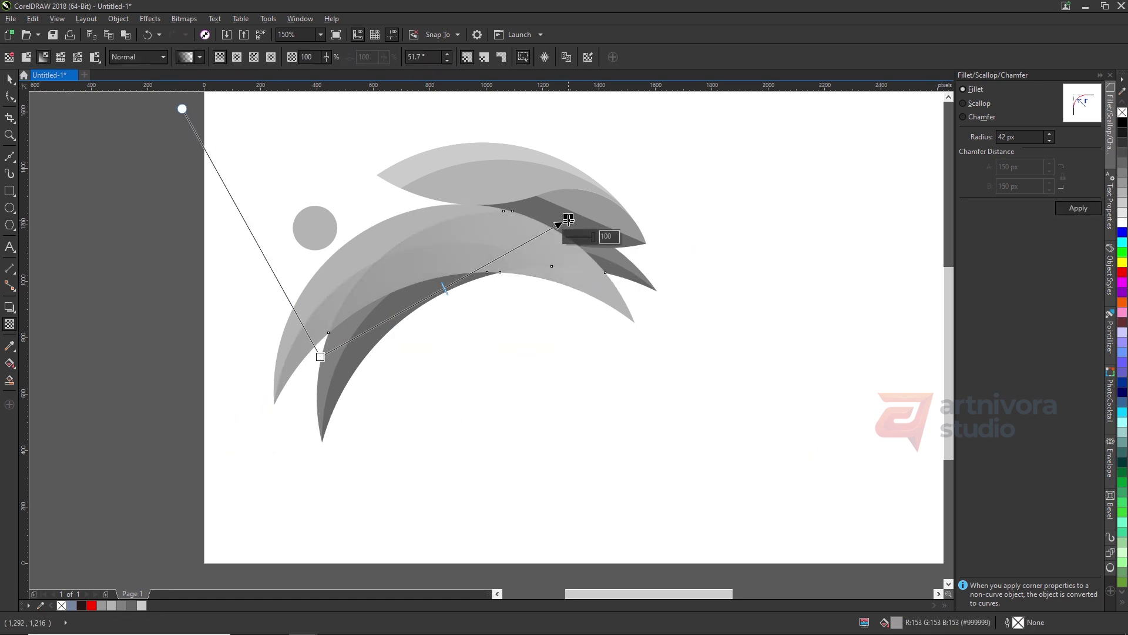
left_click_drag(319, 315, 611, 237)
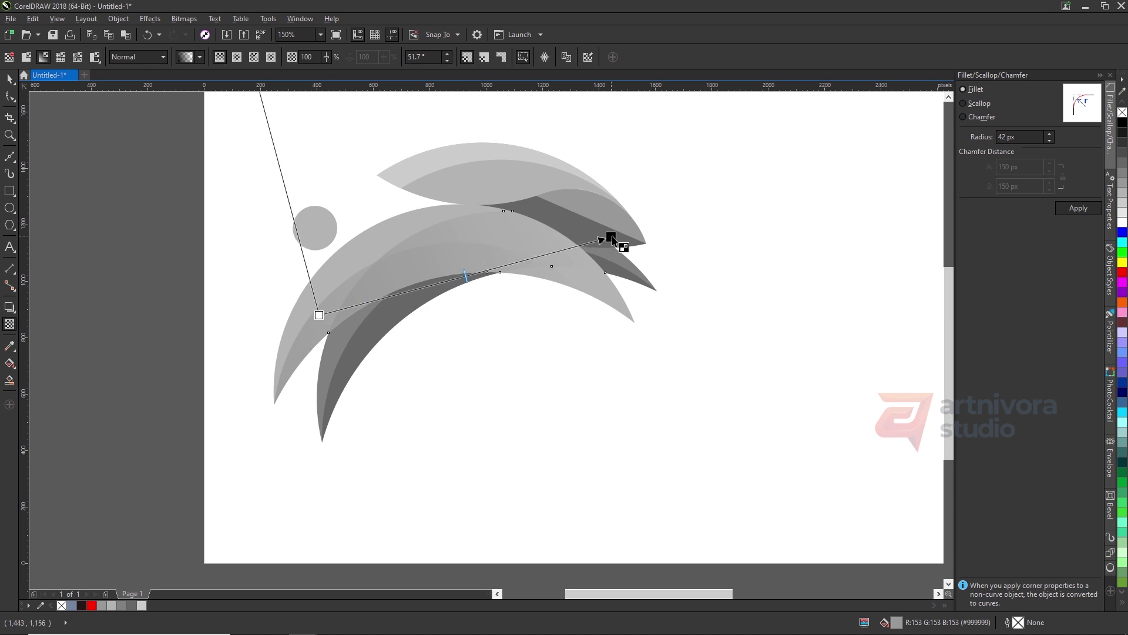
key("space")
Step: Apply an upward linear transparency to the rear crescent's dark #666666 piece
left_click(396, 306)
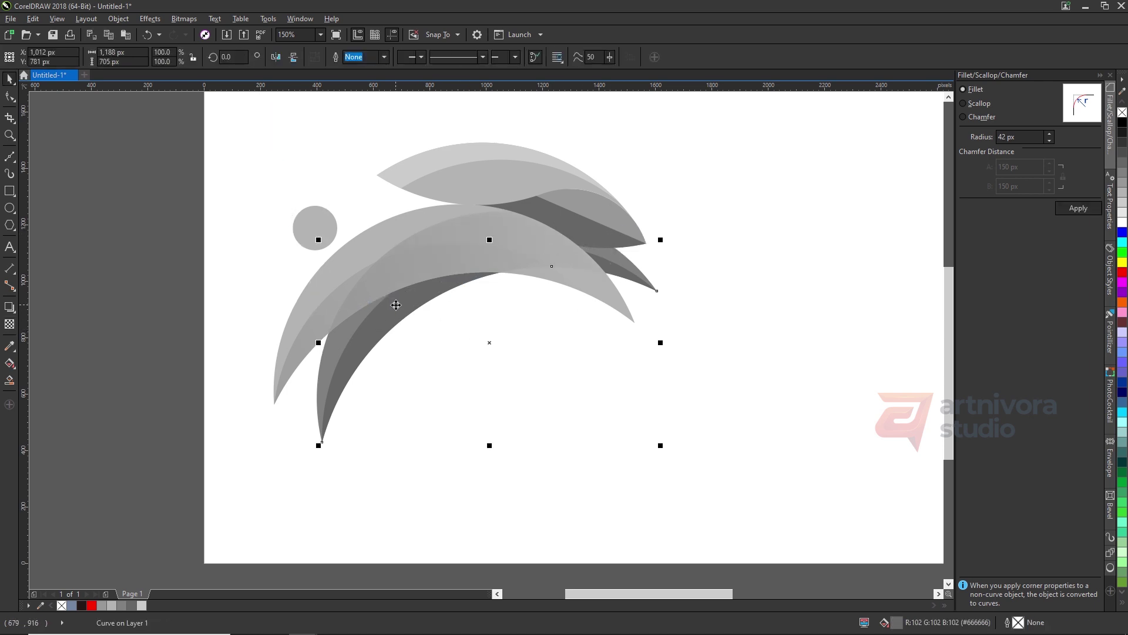
key("space")
left_click_drag(330, 488, 471, 247)
mouse_move(462, 424)
left_mouse_down()
mouse_move(433, 194)
mouse_move(456, 189)
mouse_move(447, 183)
left_mouse_up()
key("space")
left_click(491, 330)
Step: Fade the light strip on the top leaf's upper edge with a linear transparency from left to right
left_click(461, 153)
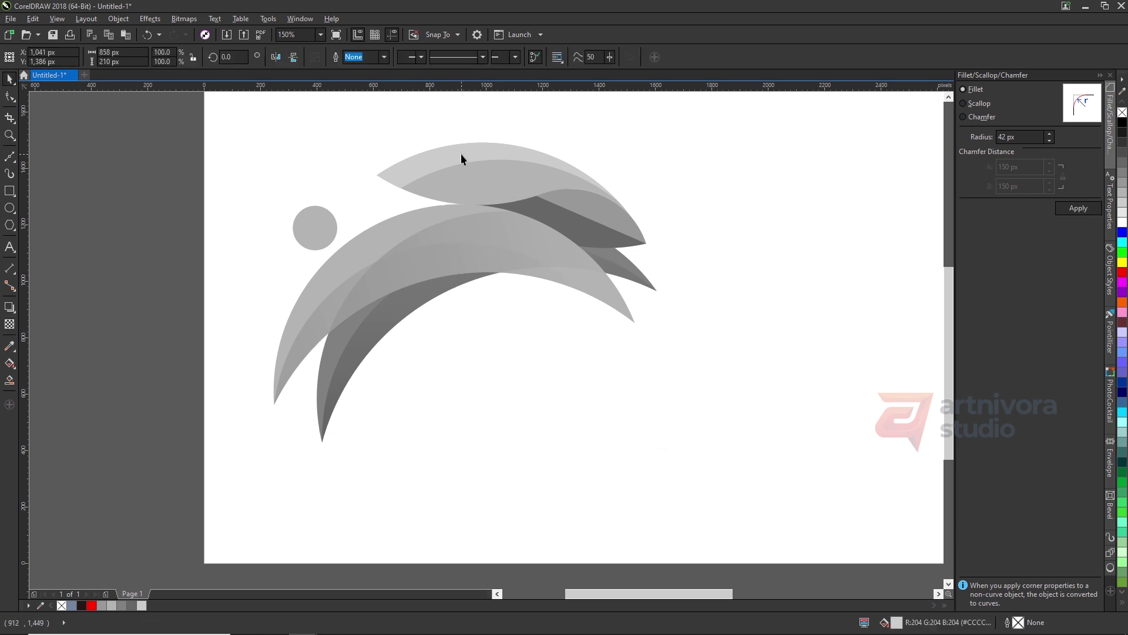
key("space")
left_click_drag(254, 181, 595, 182)
key("space")
left_click(707, 183)
Step: Apply a linear transparency to the top leaf's dark lower piece, fading from beyond its right tip towards its upper-left end
left_click(604, 238)
key("space")
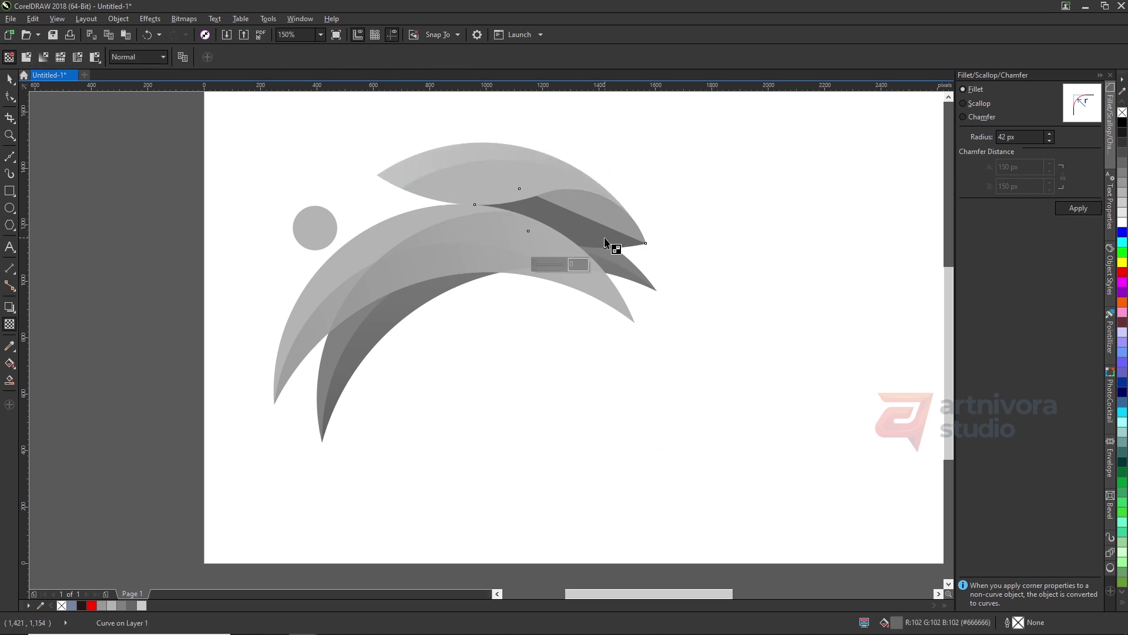
mouse_move(833, 330)
left_mouse_down()
mouse_move(527, 208)
mouse_move(468, 233)
mouse_move(474, 197)
left_mouse_up()
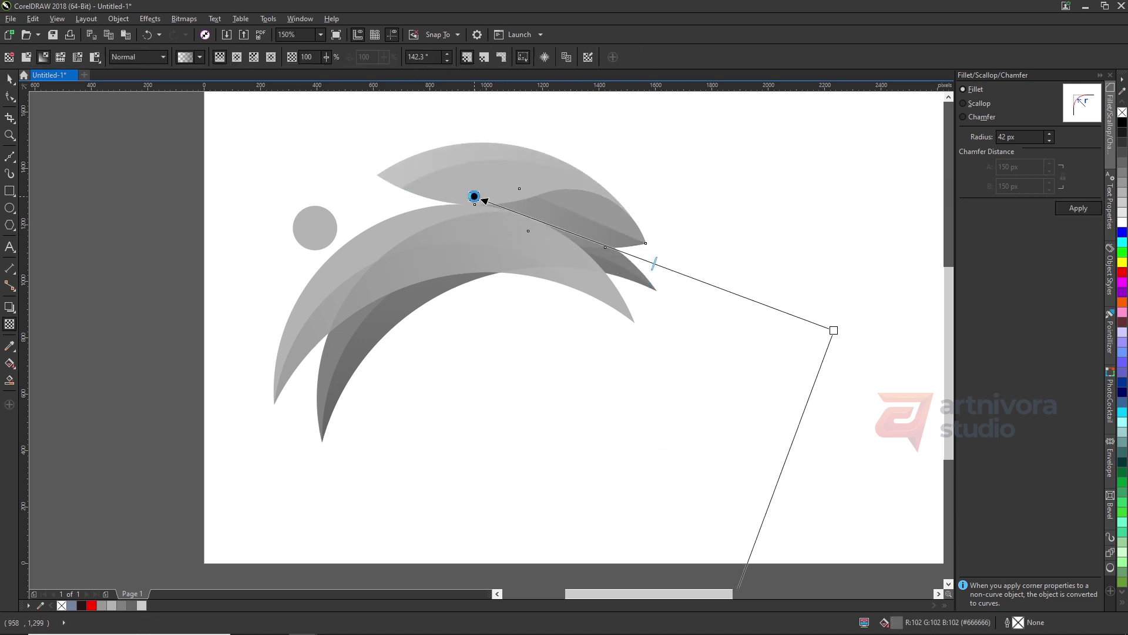
key("space")
left_click(718, 244)
Step: Place a copy of the small circle slightly up and to the left, and Smart Fill the crescent left exposed on the original
scroll(342, 229, "up", 2)
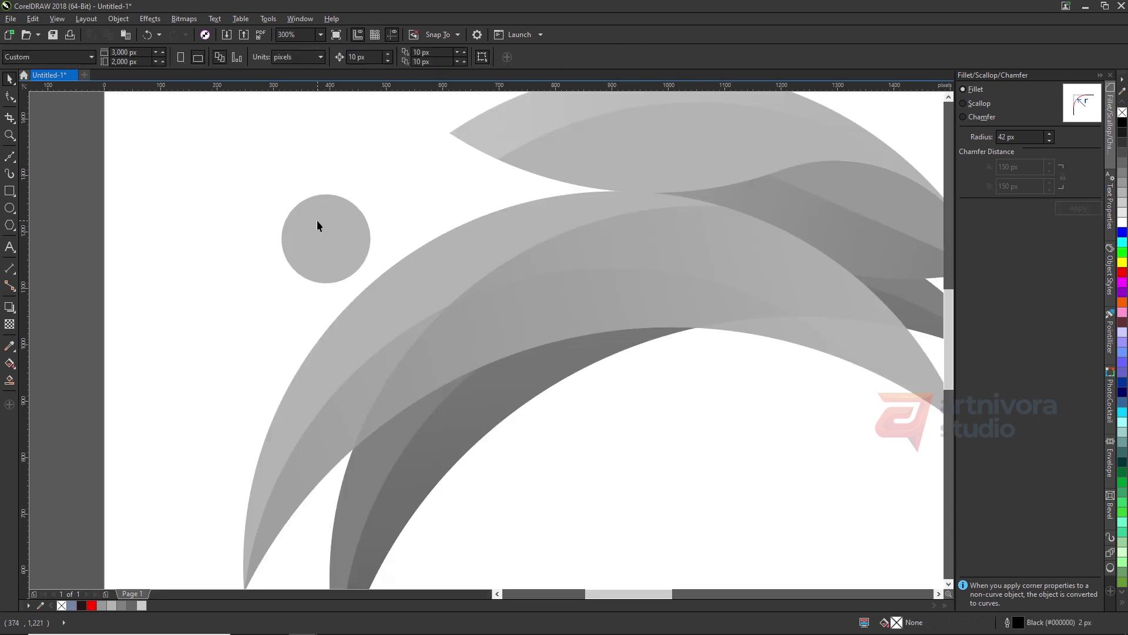
left_click(338, 249)
left_click_drag(338, 249, 326, 231)
left_click(10, 381)
left_click(355, 262)
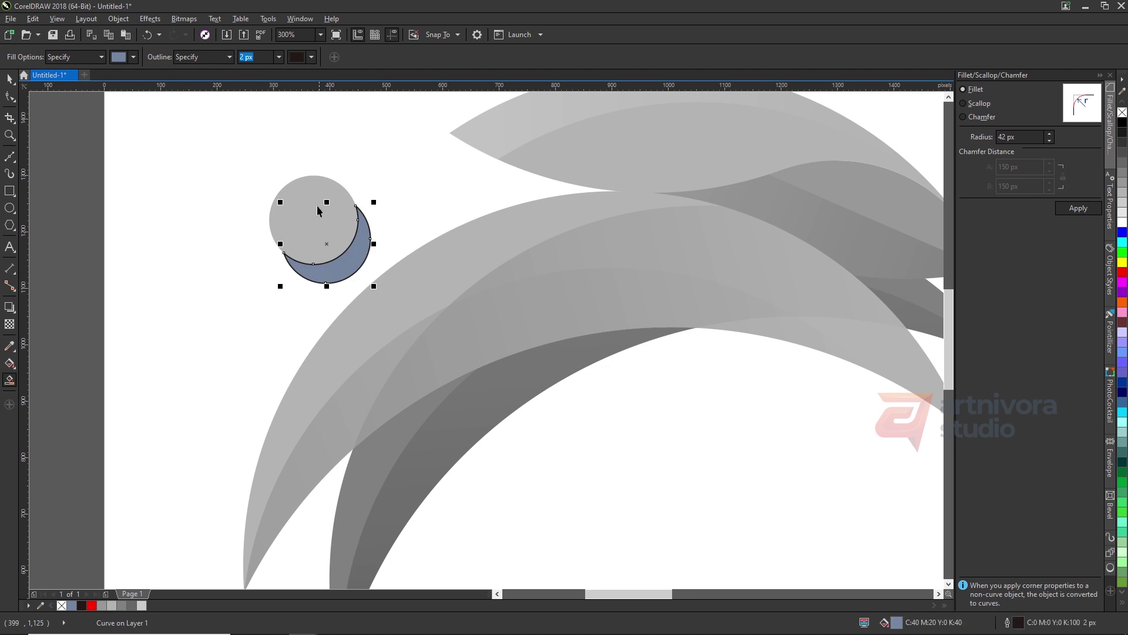
Step: Delete the offset circle copy, fill the small crescent with medium grey, and remove its outline
key("space")
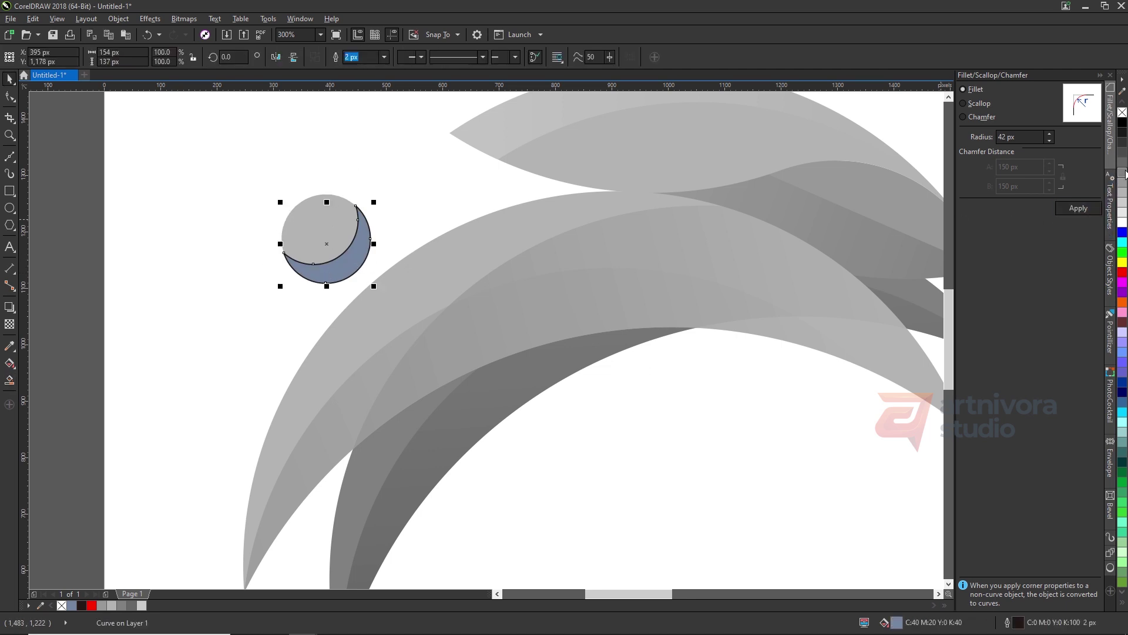
left_click(1122, 172)
right_click(1122, 112)
scroll(320, 246, "down", 5)
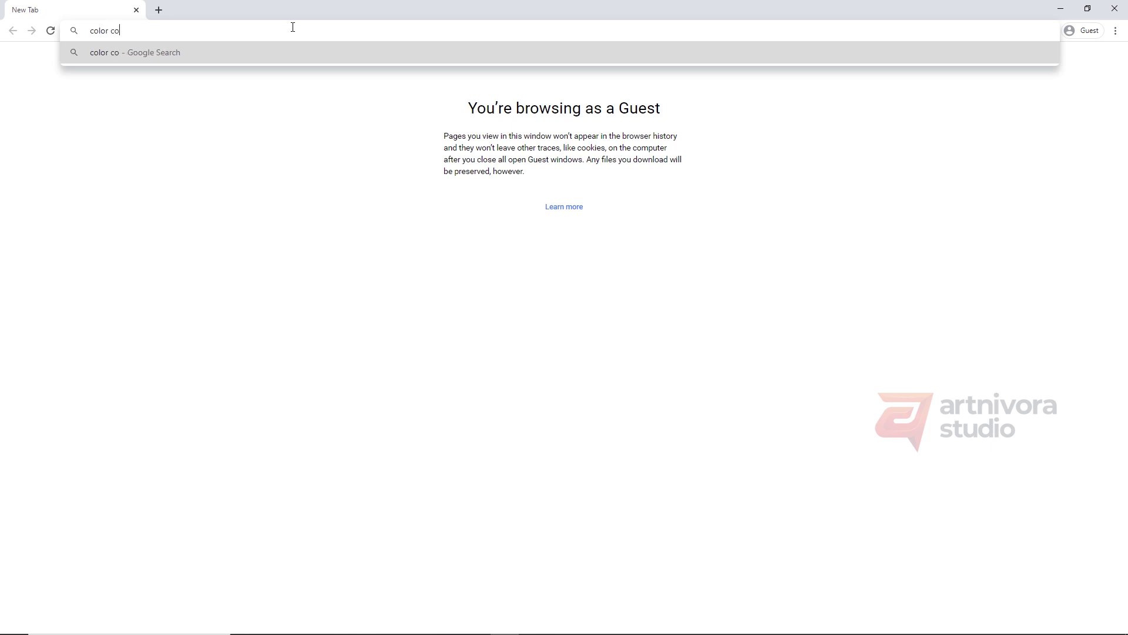
Step: Switch to the web browser, search for "color co", and open the trending palettes on the Coolors site
key("Return")
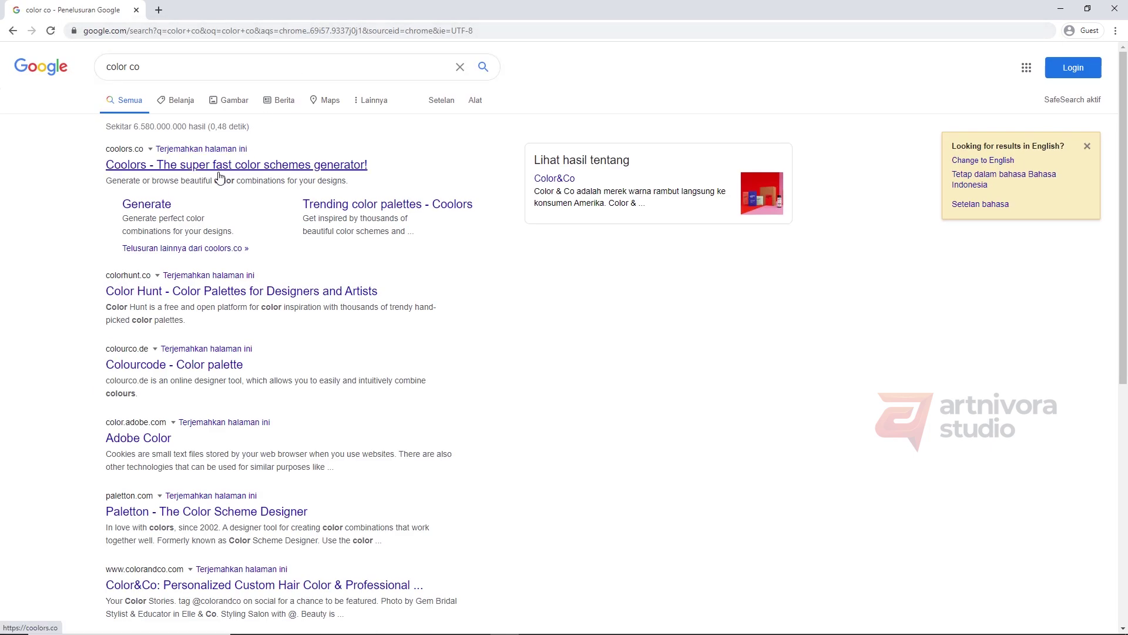
left_click(220, 169)
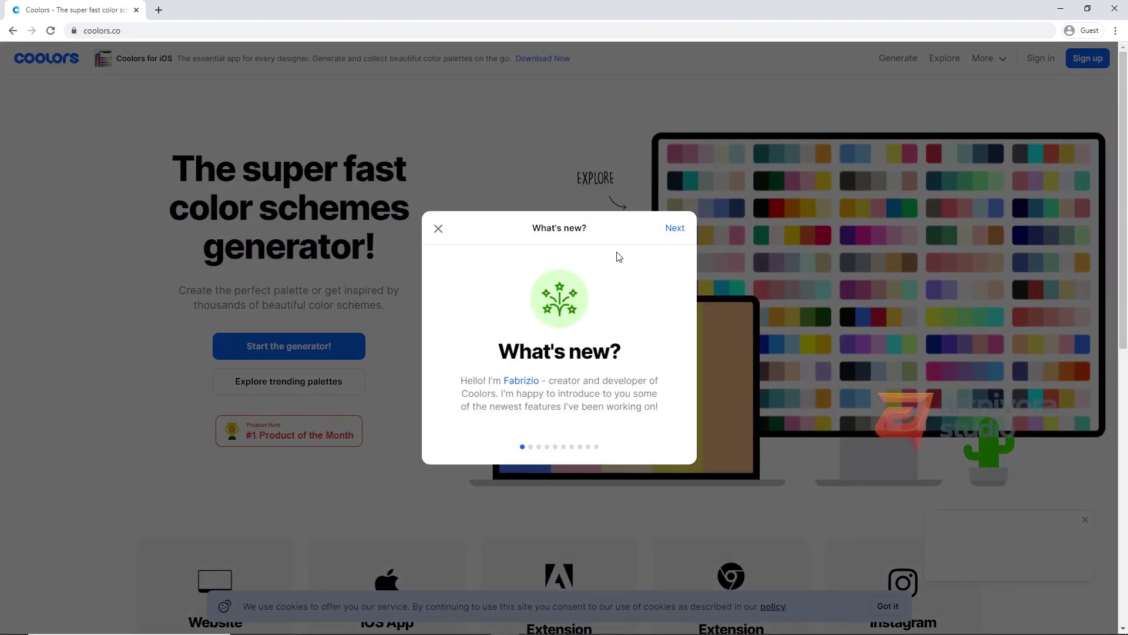
left_click(439, 228)
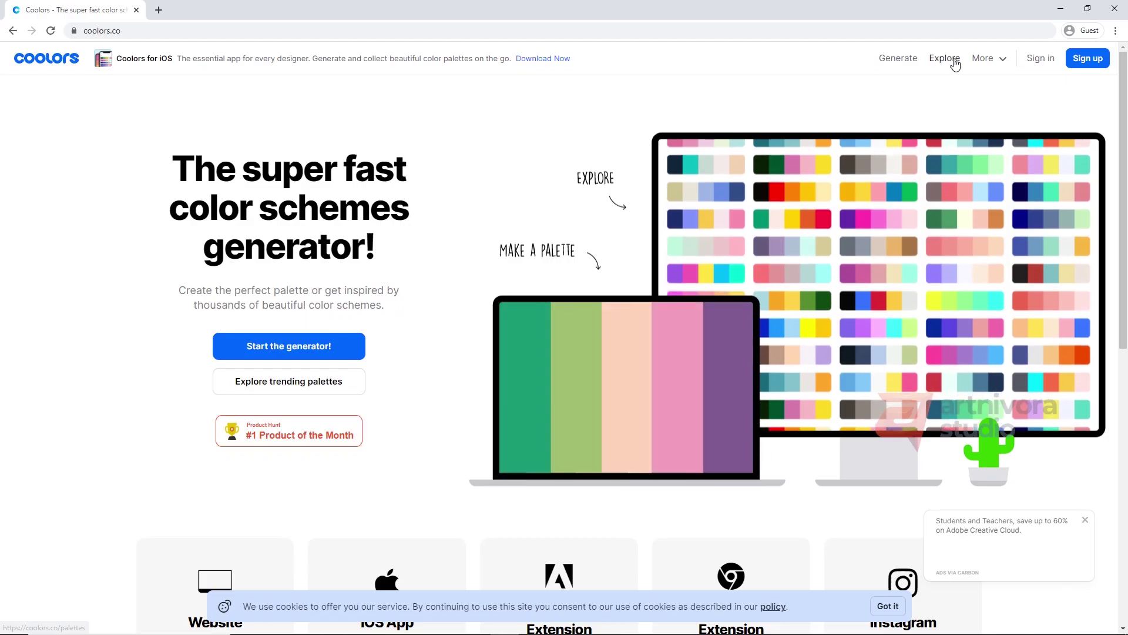
left_click(945, 58)
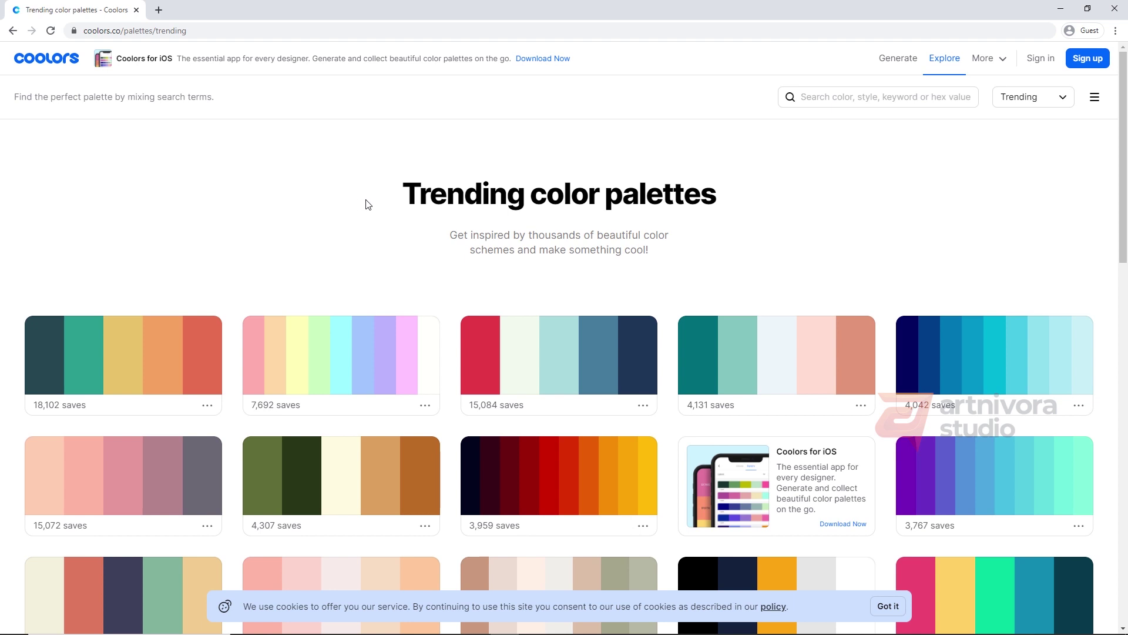
Step: Browse the trending palettes for a logo colour scheme, examining the vivid purple, pink, yellow, blue and mint palette
scroll(388, 199, "down", 1)
scroll(416, 193, "down", 4)
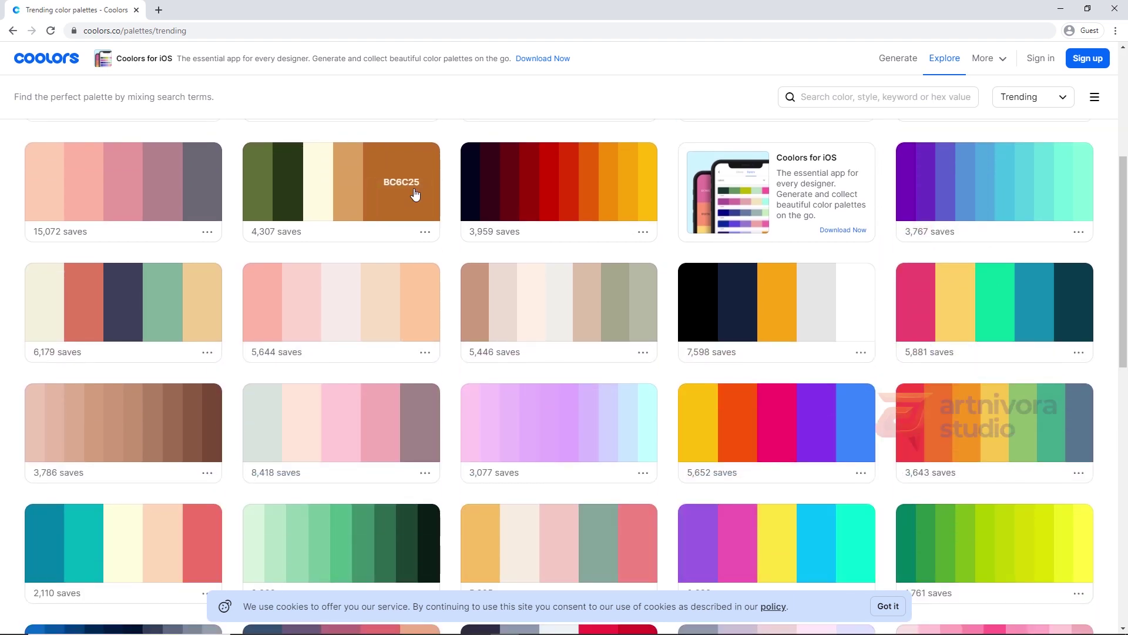
scroll(416, 194, "down", 1)
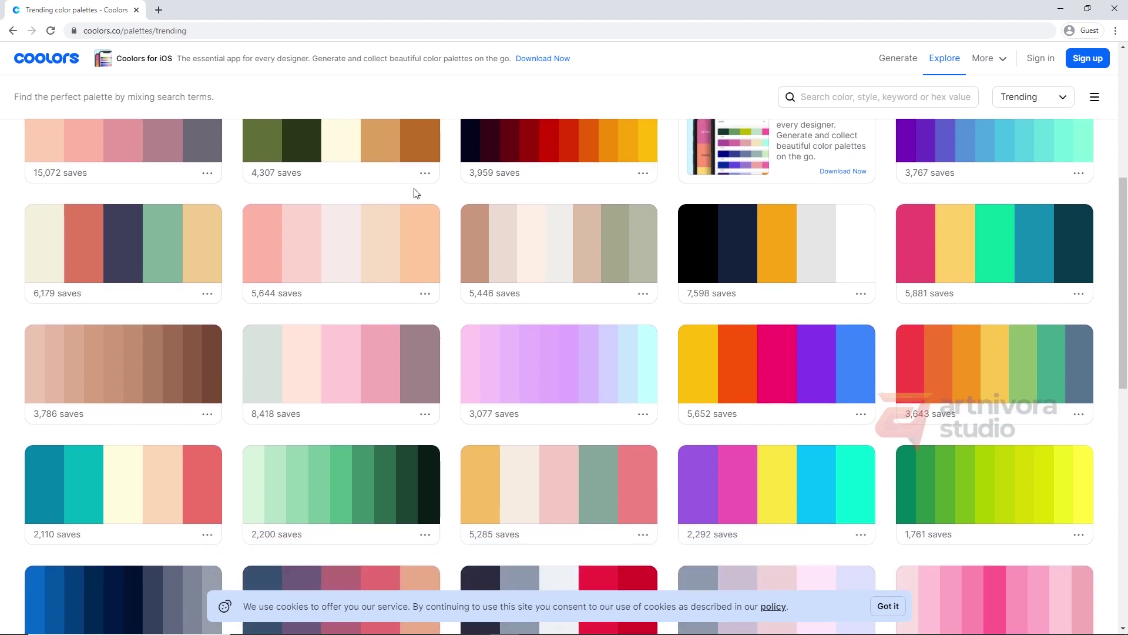
scroll(414, 190, "down", 4)
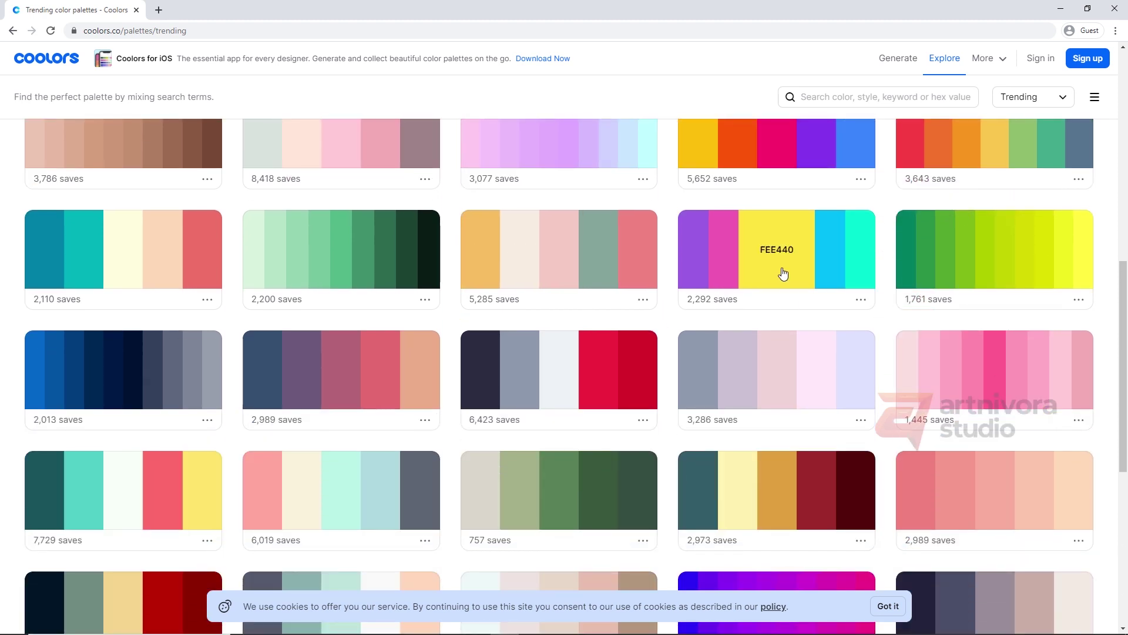
right_click(735, 255)
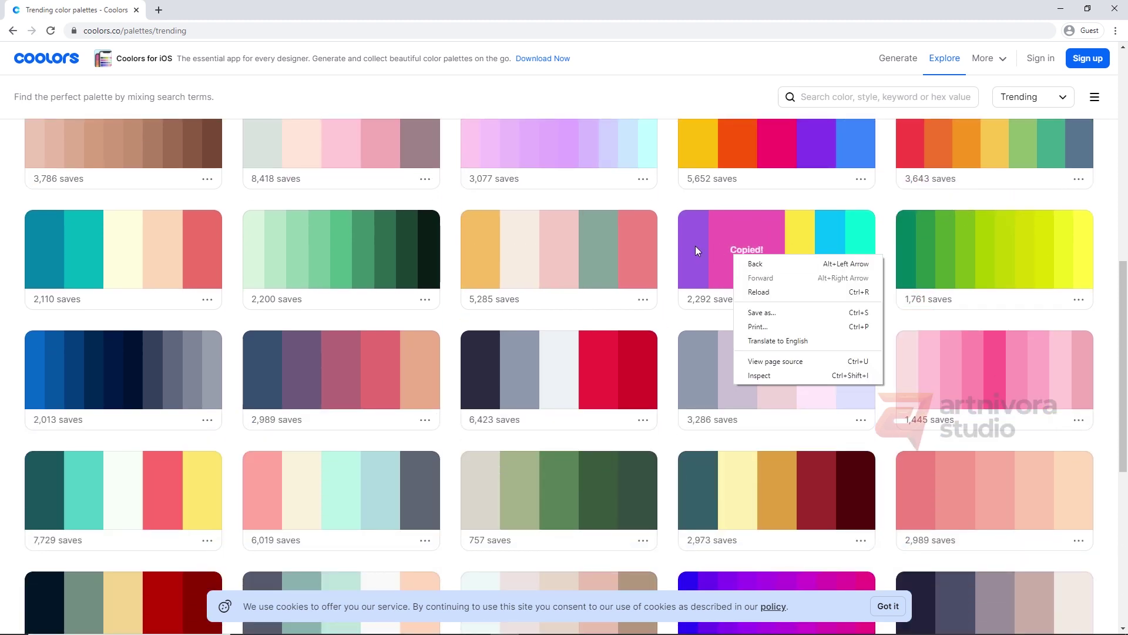
left_click(714, 249)
scroll(735, 282, "down", 2)
scroll(789, 278, "up", 2)
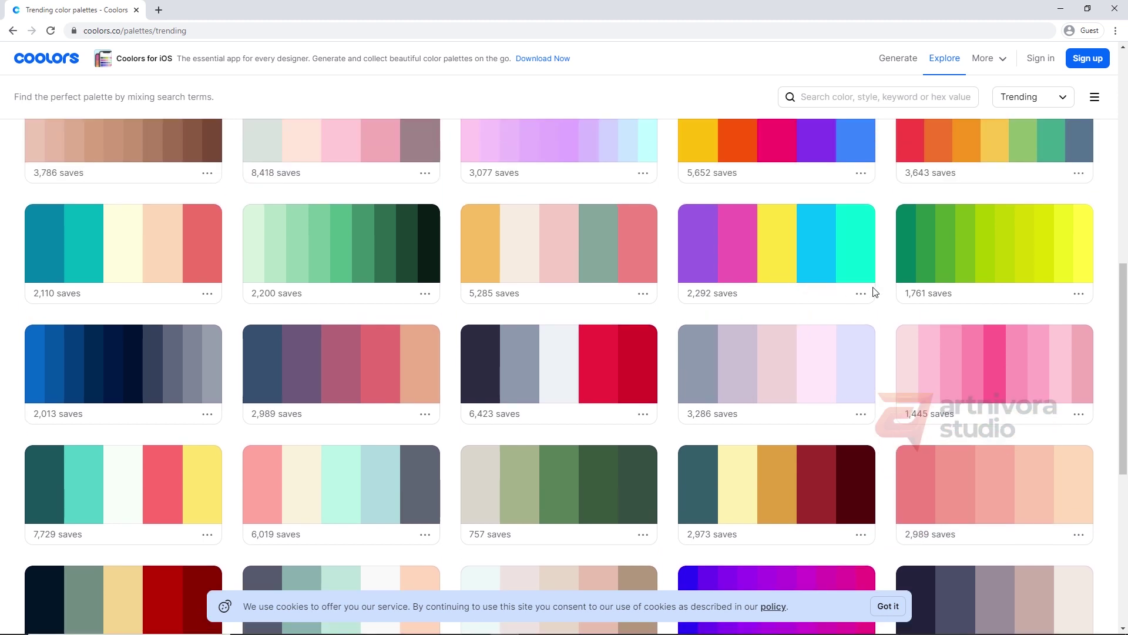
Step: Open the purple, pink, yellow, blue and mint palette in the Coolors palette generator and dismiss the Adobe Extension notice
left_click(862, 293)
left_click(866, 189)
left_click(442, 263)
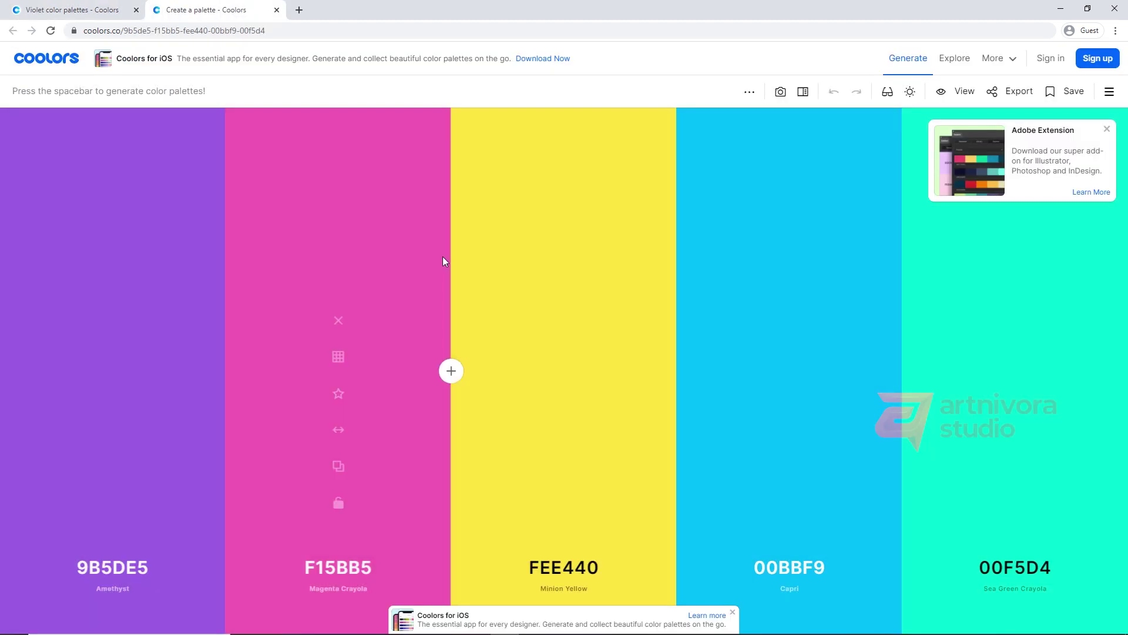
left_click(1107, 129)
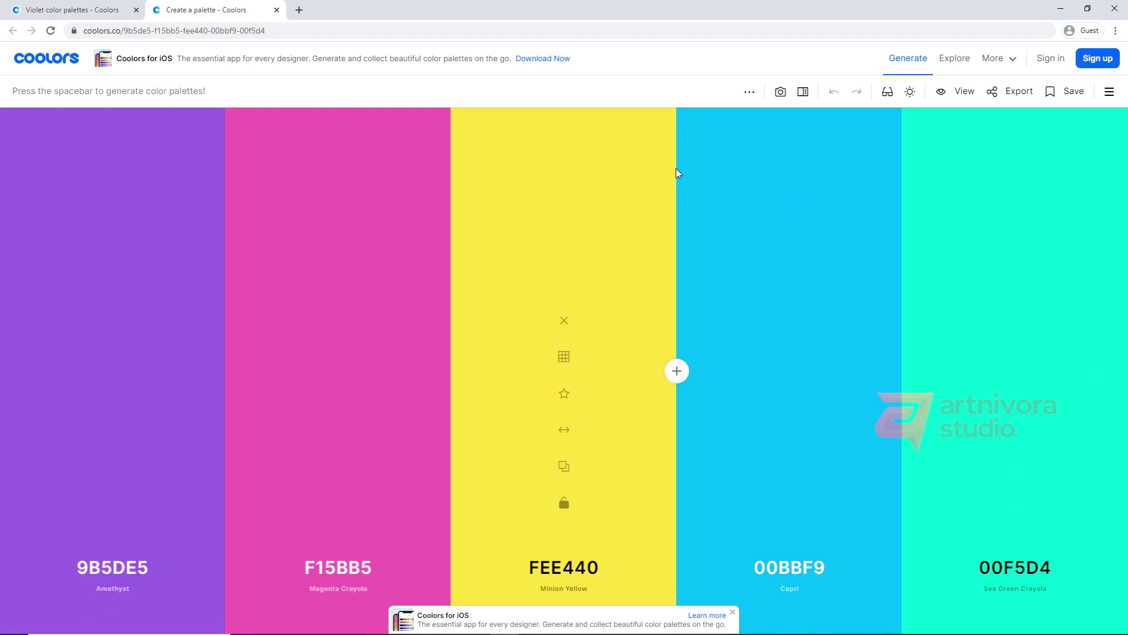
Step: Copy a screenshot of the five colour bars, switch to CorelDRAW and paste it into the logo document
key("Print")
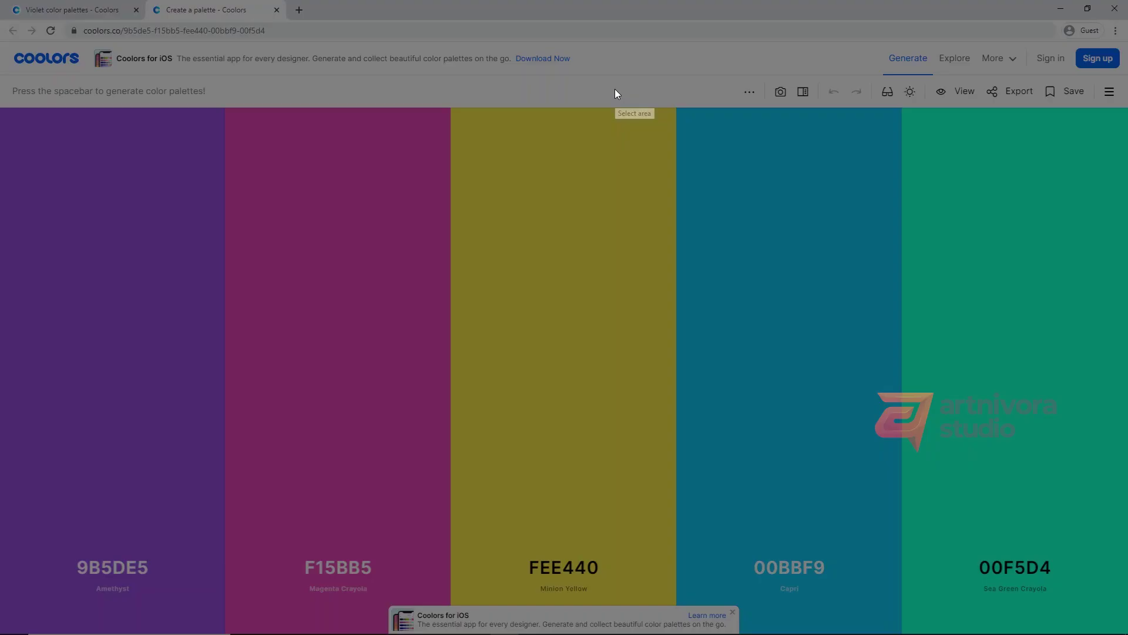
left_click_drag(5, 141, 1112, 458)
key("ctrl+c")
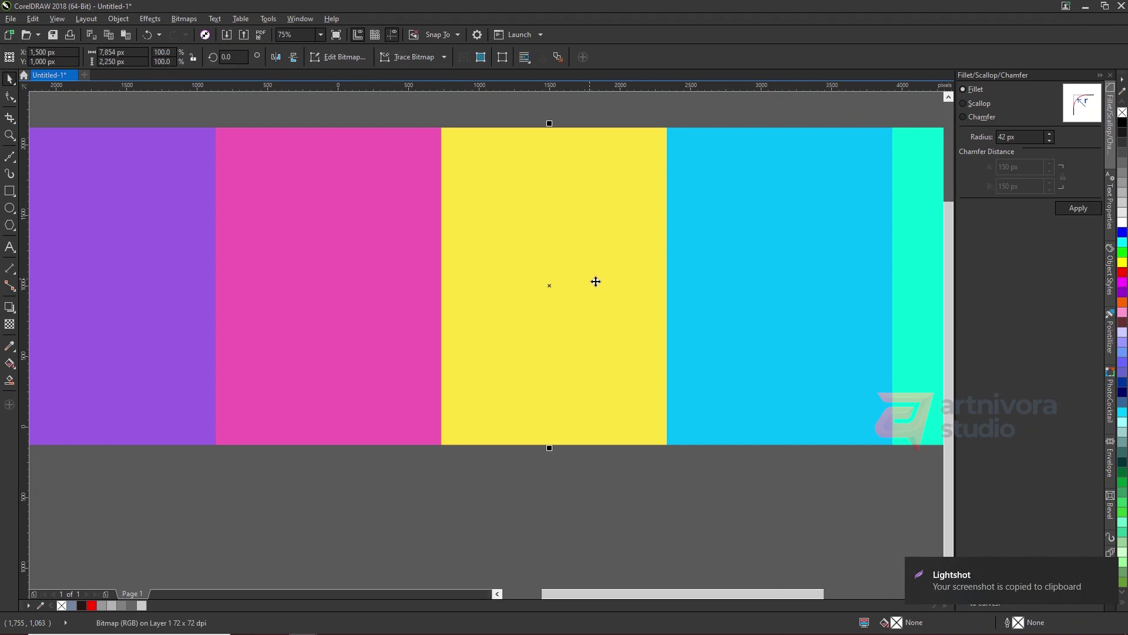
scroll(594, 282, "down", 4)
scroll(733, 279, "up", 4)
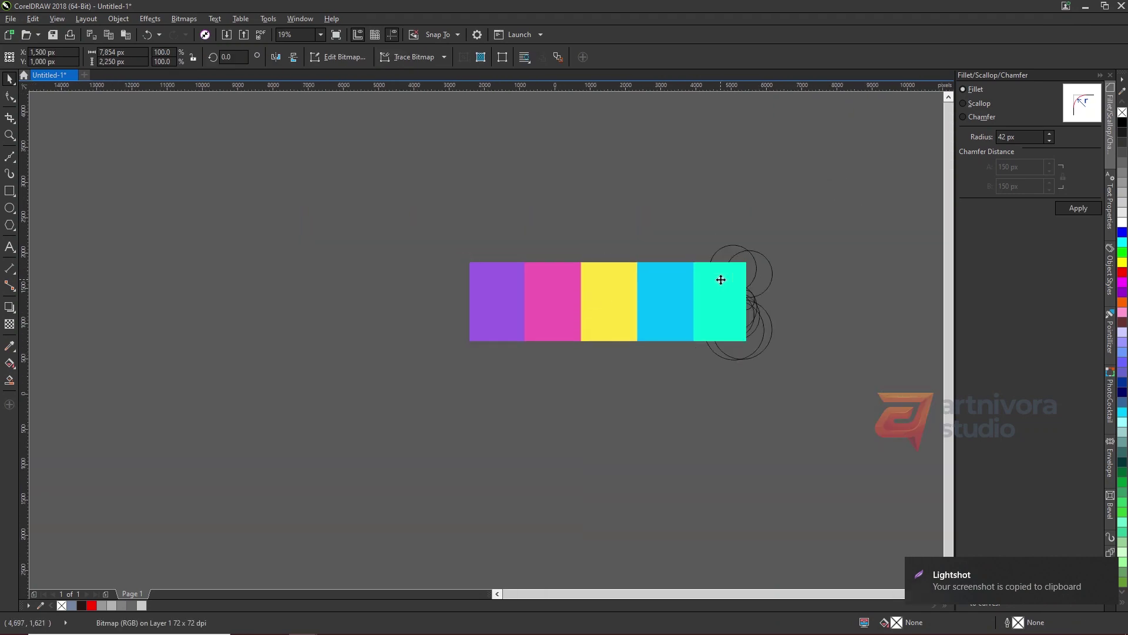
Step: Scale the pasted palette image to 15% and place it below the logo shapes
left_click_drag(773, 241, 518, 305)
scroll(478, 319, "up", 2)
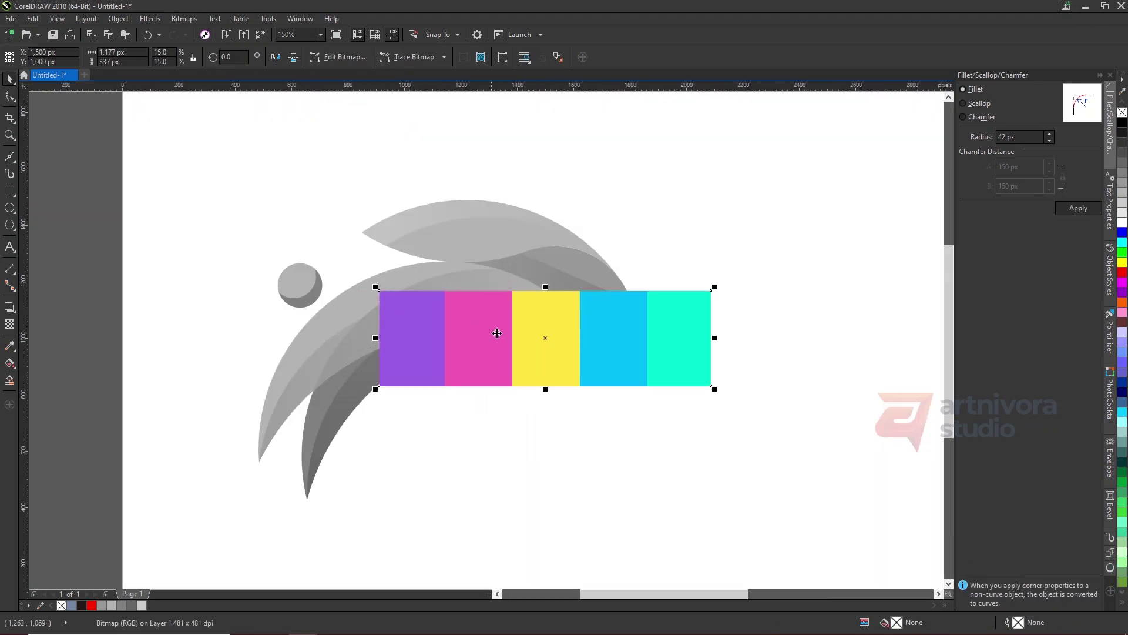
left_click_drag(510, 351, 509, 499)
scroll(436, 303, "down", 1)
scroll(431, 376, "up", 1)
Step: Apply a linear fountain fill from the top leaf's right tip to its left tip, sampling the palette's blue for its start colour
left_click(480, 158)
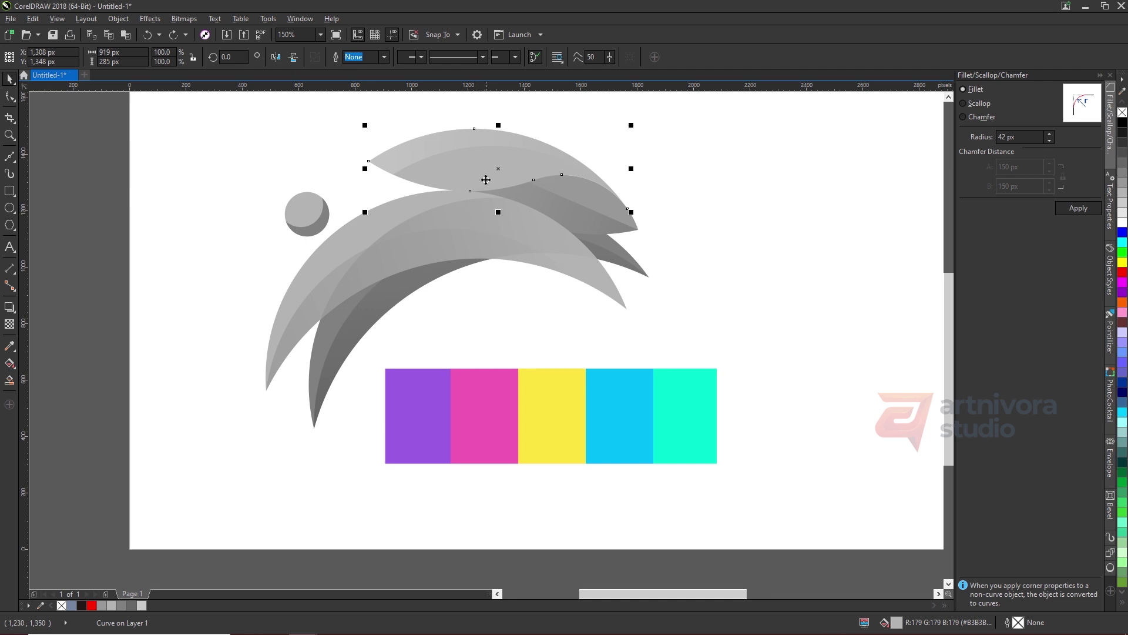
left_click(10, 363)
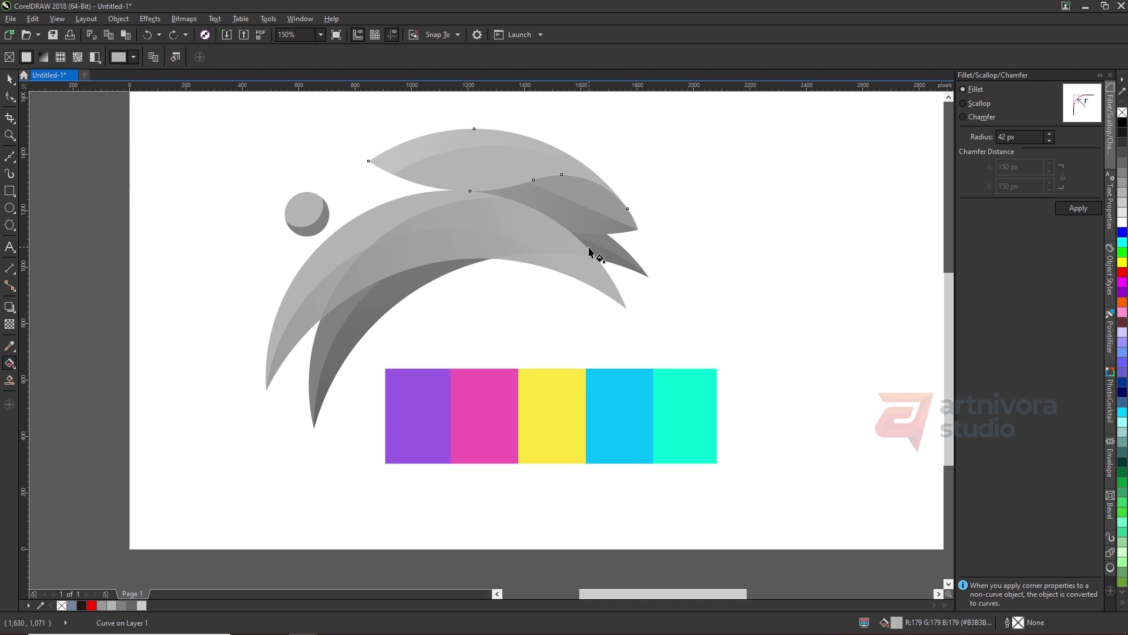
left_click_drag(636, 223, 369, 161)
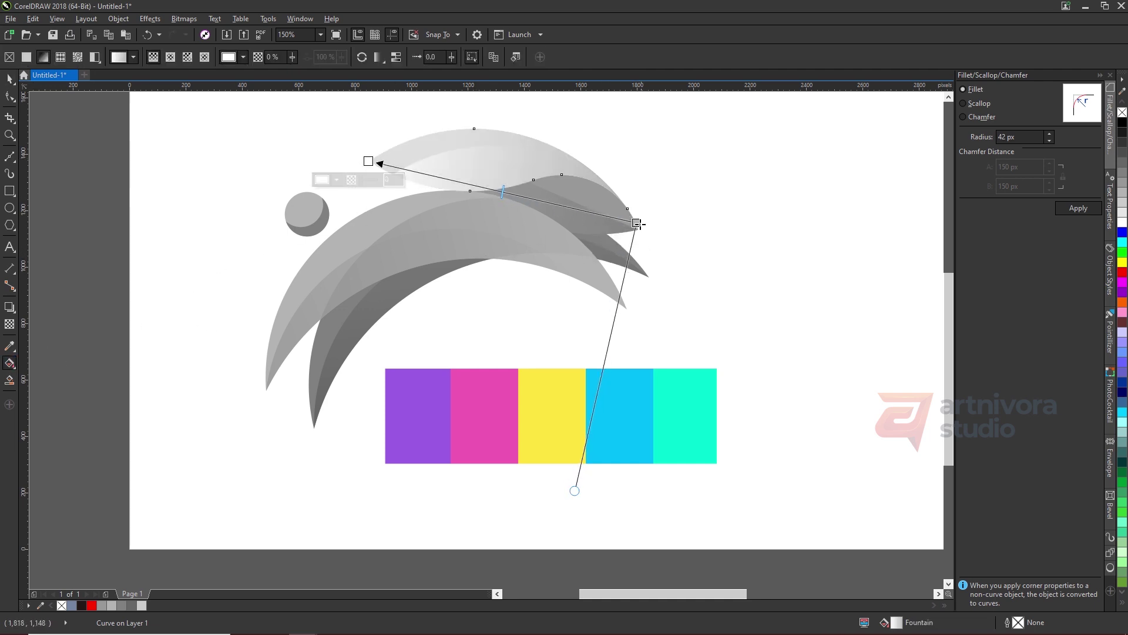
left_click(637, 223)
left_click(604, 241)
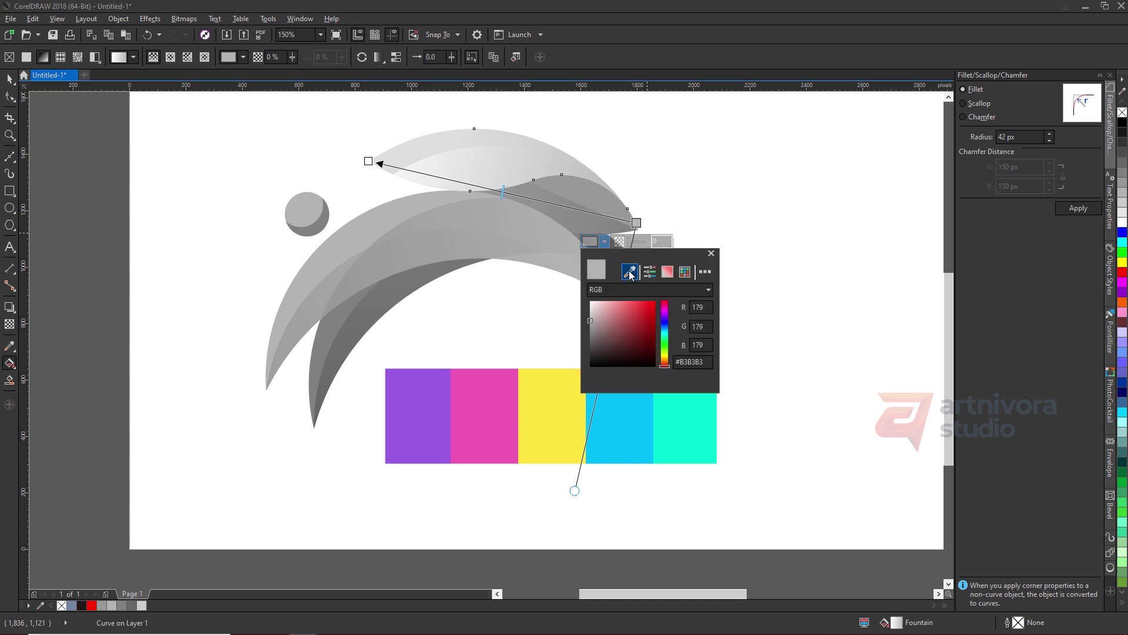
left_click(630, 273)
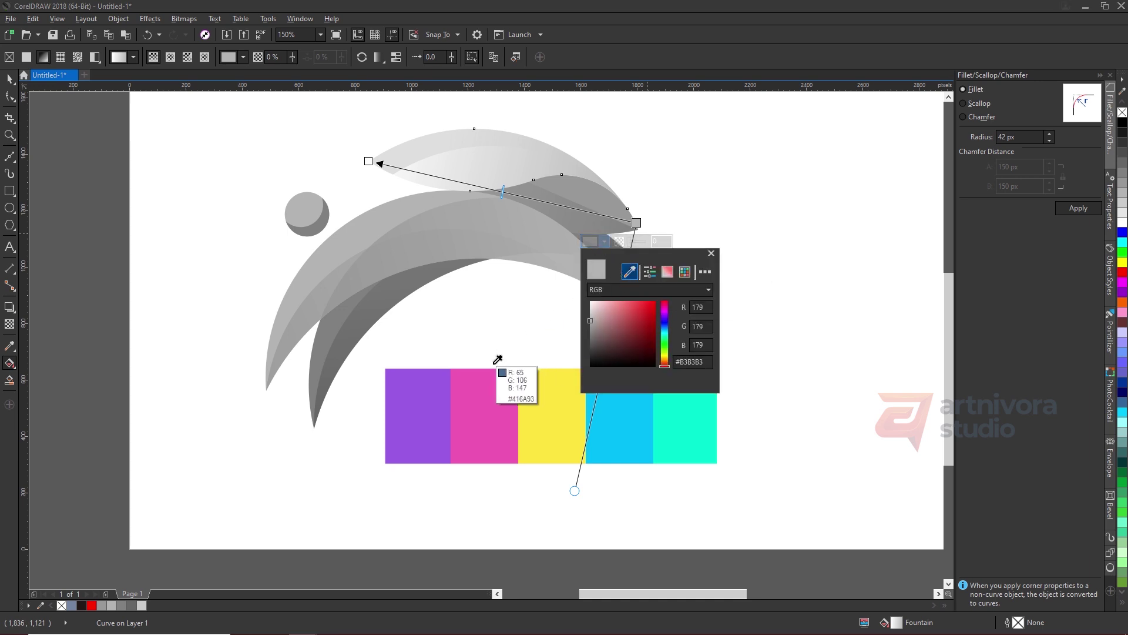
left_click(601, 426)
Step: Set the end colour of the top leaf's gradient to the palette's purple, #9B5DE5
left_click(369, 162)
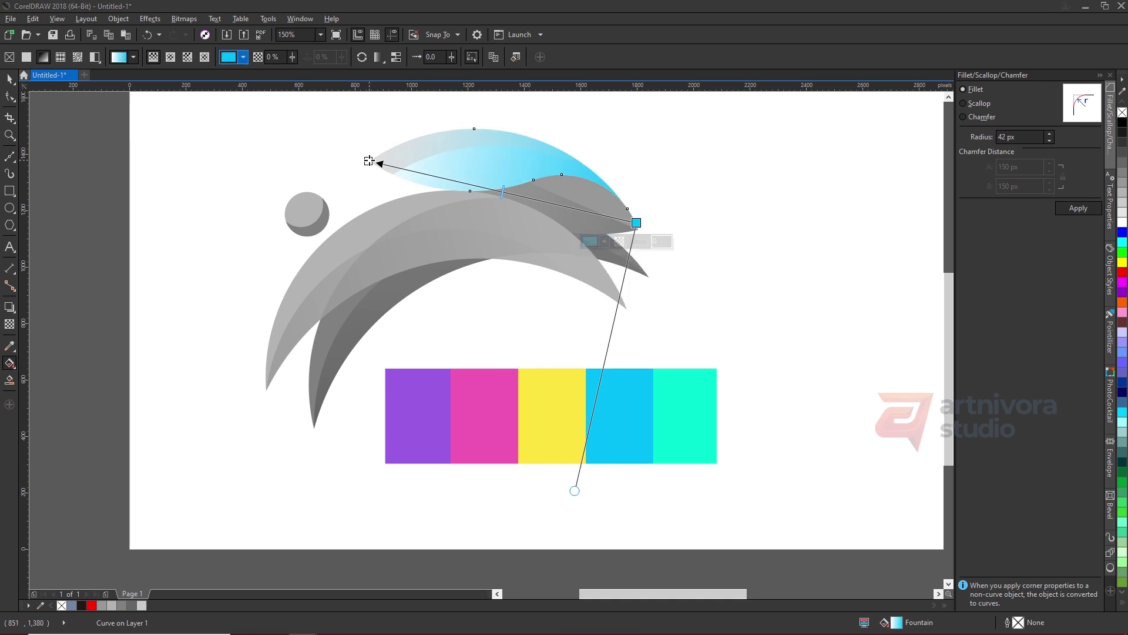
left_click(369, 162)
left_click(336, 179)
left_click(362, 209)
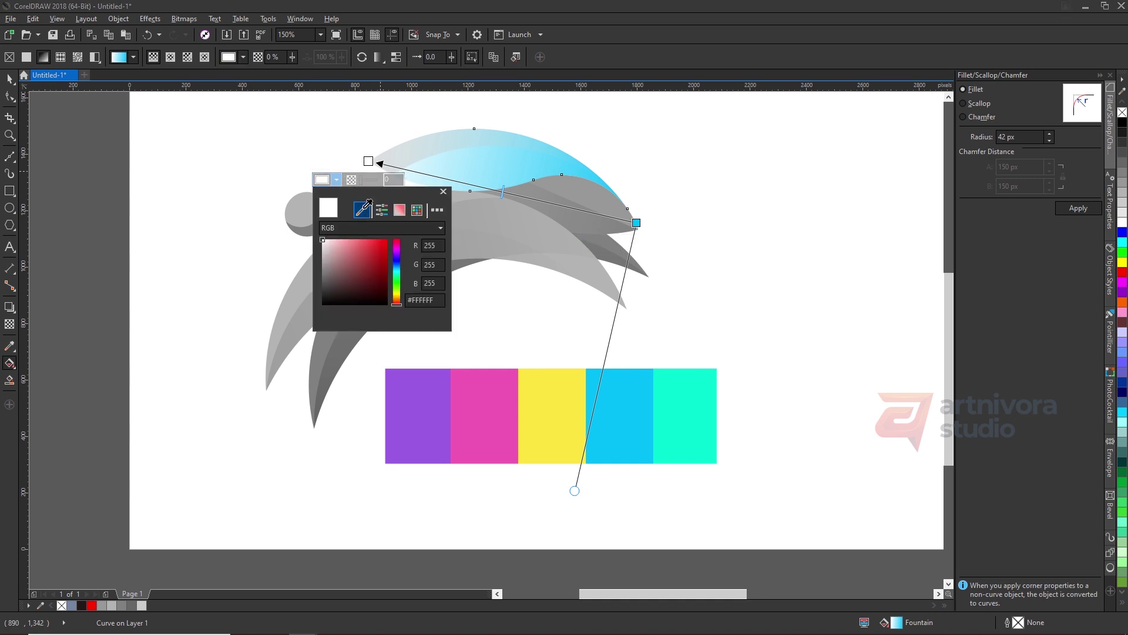
left_click(432, 401)
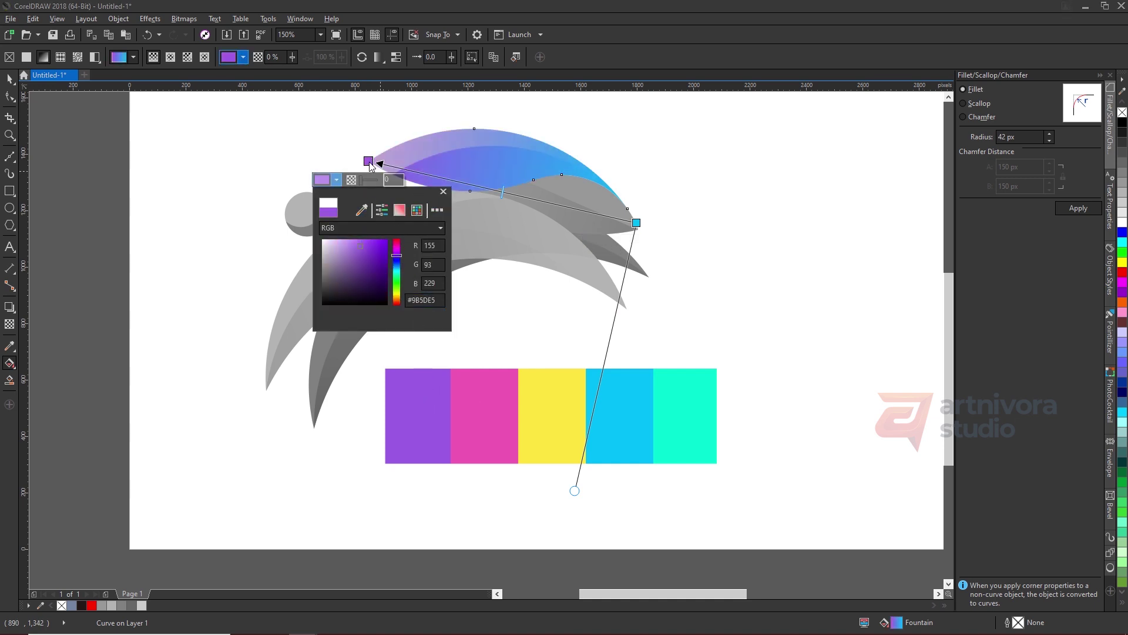
Step: Move the purple end of the top leaf's gradient inward and its blue end beyond the right tip, leaving nothing selected
left_click(370, 165)
left_click_drag(370, 165, 400, 159)
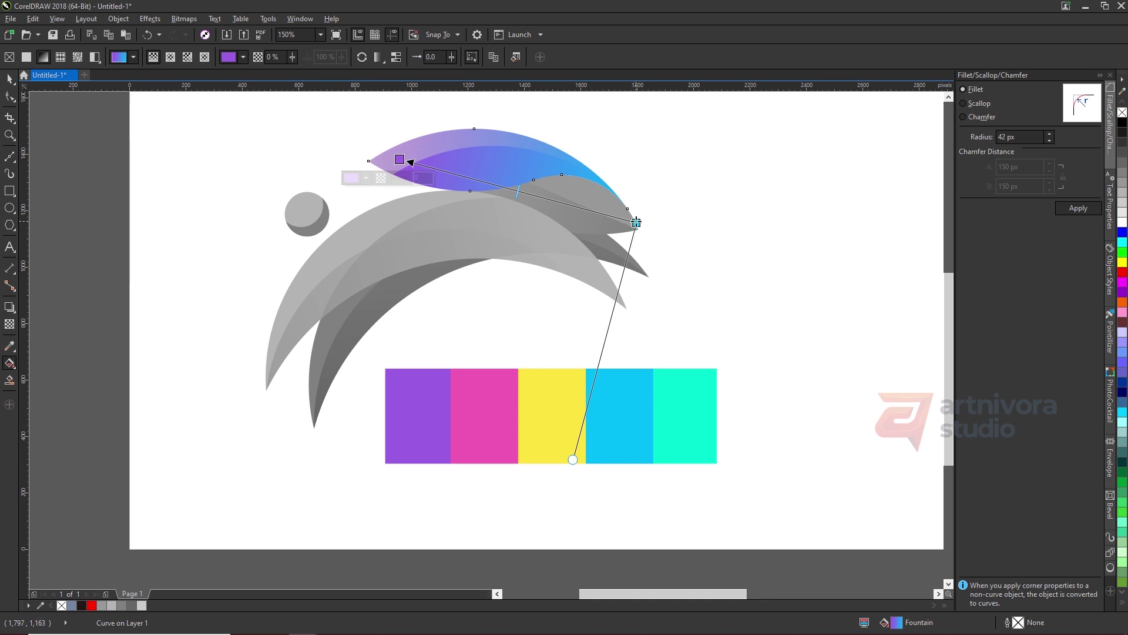
left_click_drag(637, 222, 676, 232)
key("space")
left_click(738, 228)
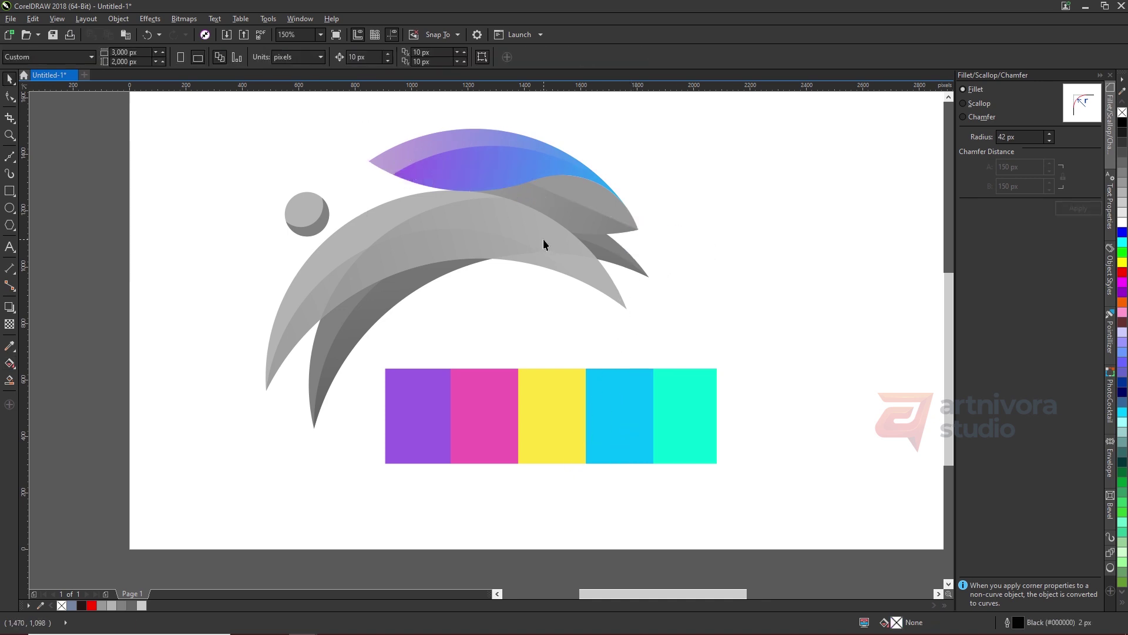
Step: Draw a linear fountain fill across the wavy section under the top leaf, sampling the palette's purple for its start colour
key("g")
left_click_drag(490, 189, 652, 233)
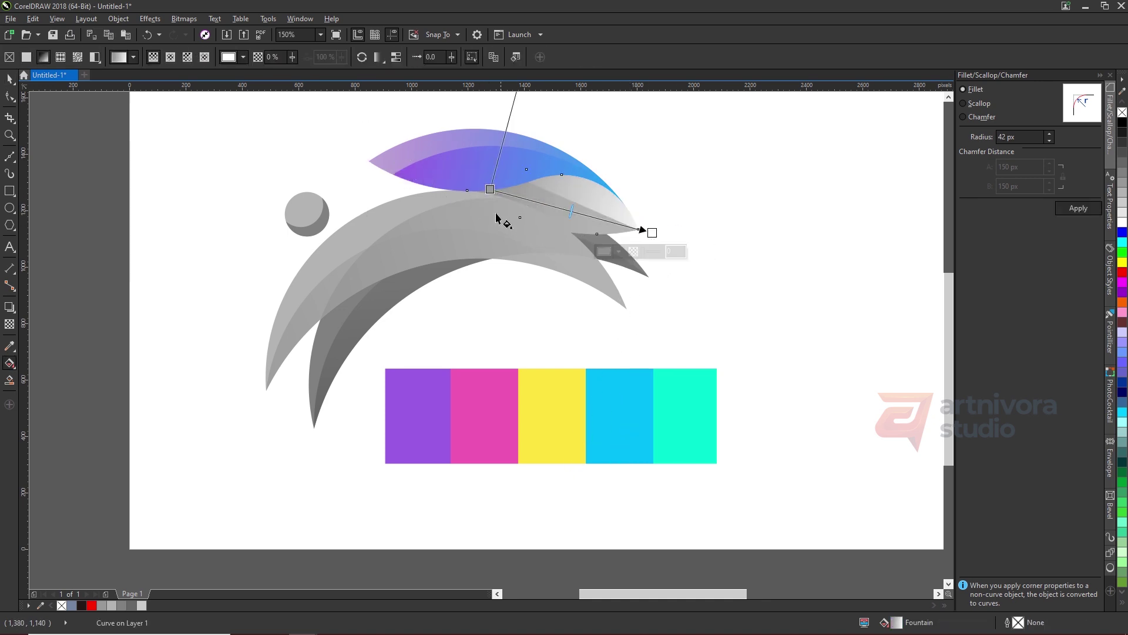
left_click(490, 189)
left_click(457, 208)
left_click(481, 237)
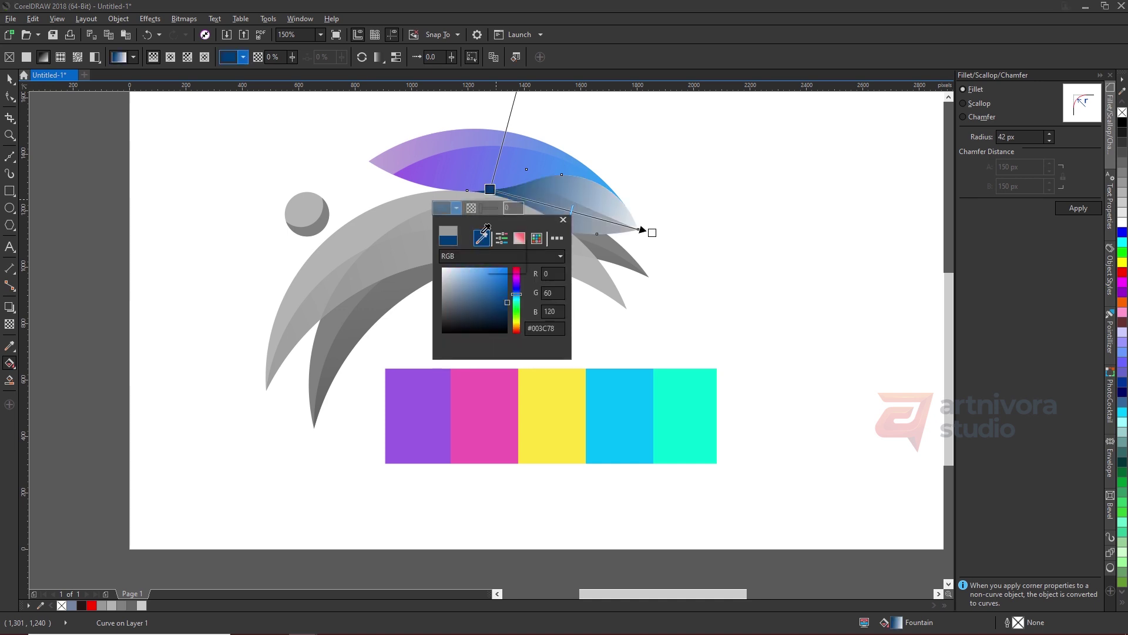
left_click(428, 403)
Step: Set the end colour of the wavy section's gradient to the palette's blue, #00BBF9
left_click(651, 232)
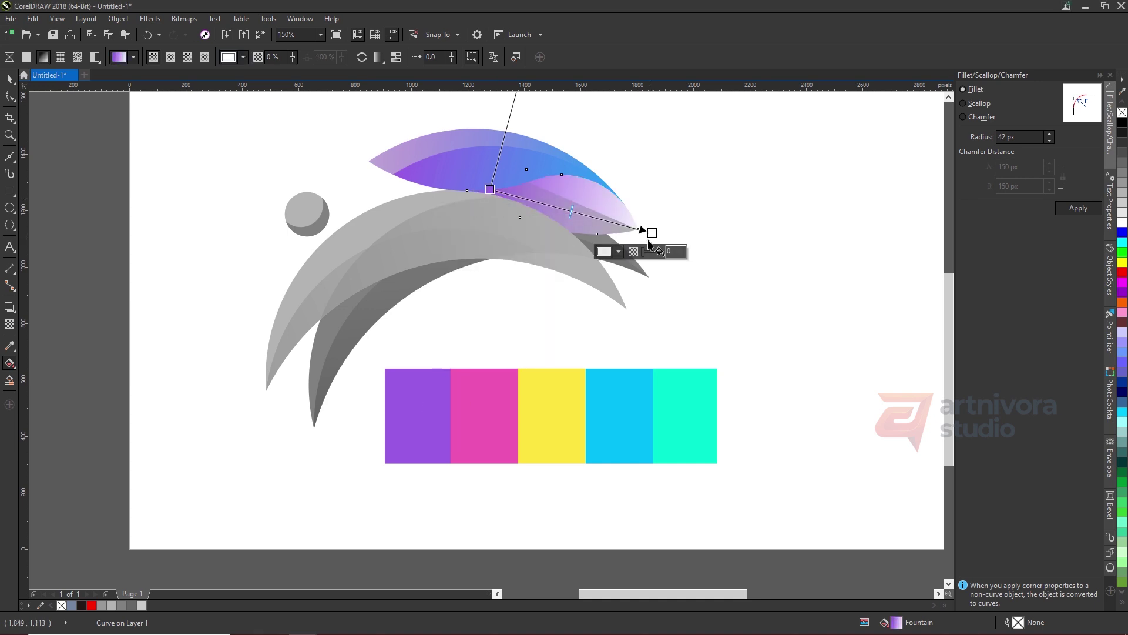
left_click(618, 251)
left_click(644, 282)
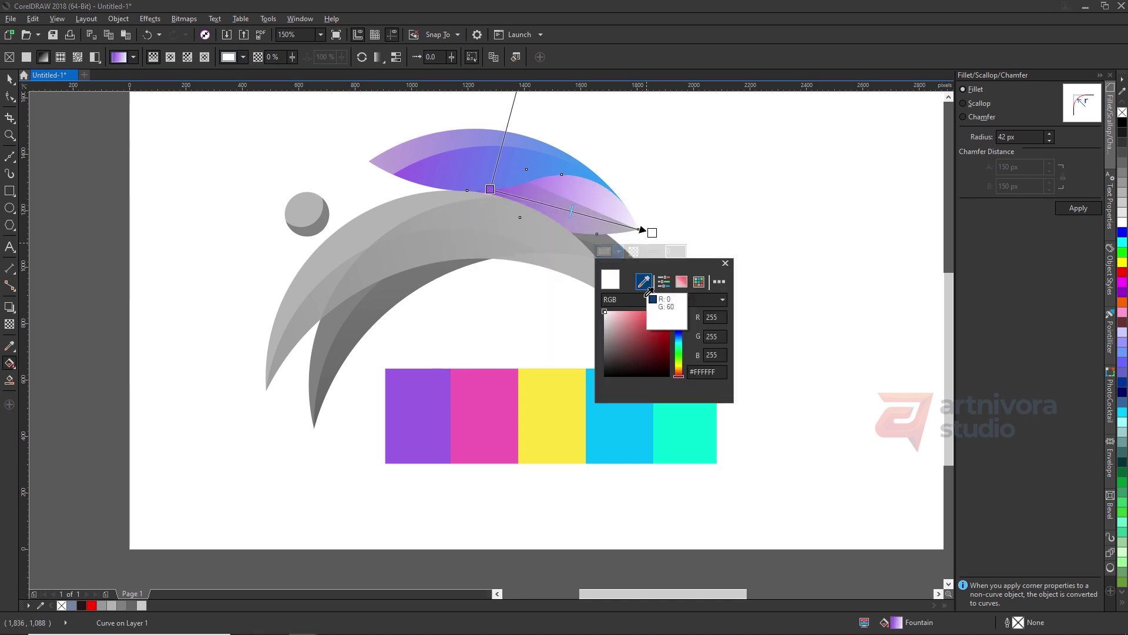
left_click(625, 432)
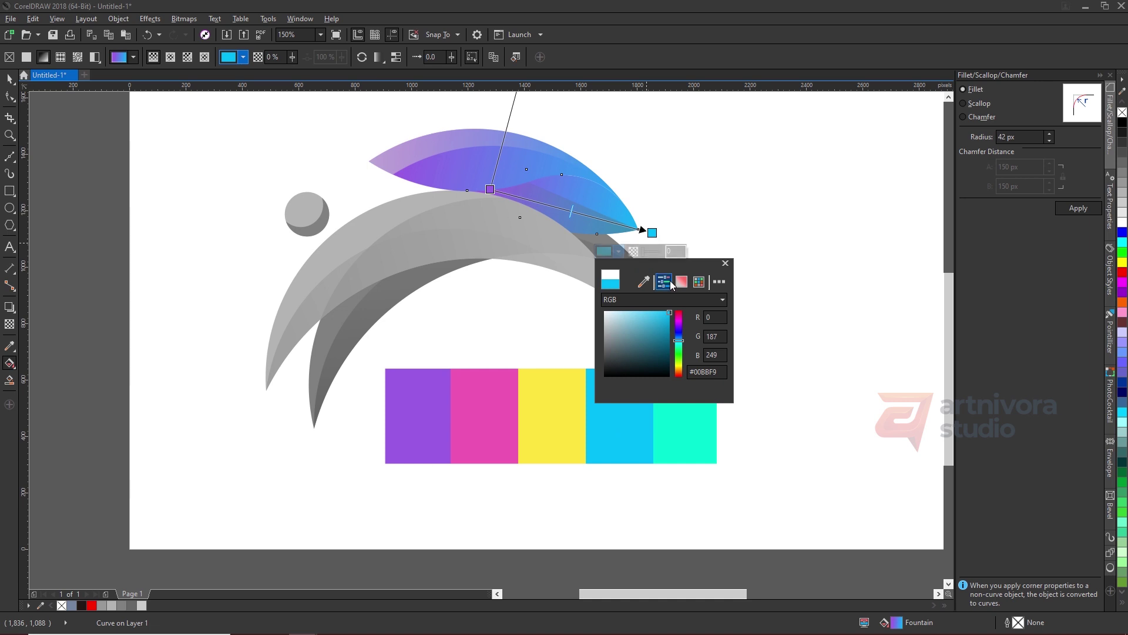
left_click(589, 214)
Step: Darken the start colour of the wavy section's gradient to a deep purple
left_click(490, 190)
left_click(456, 207)
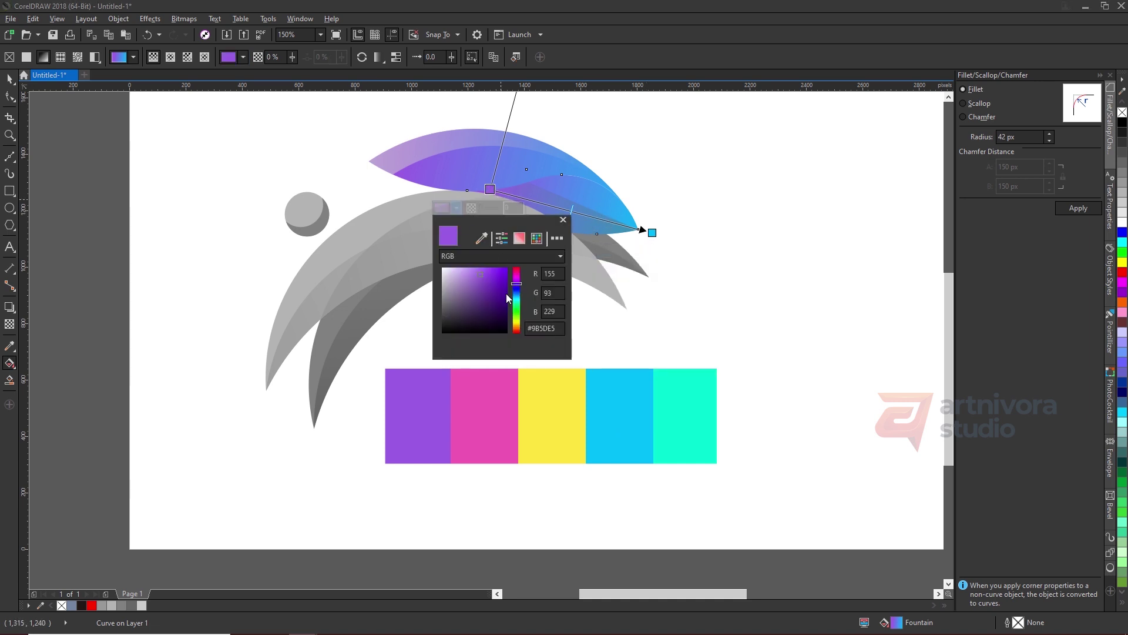
left_click(495, 287)
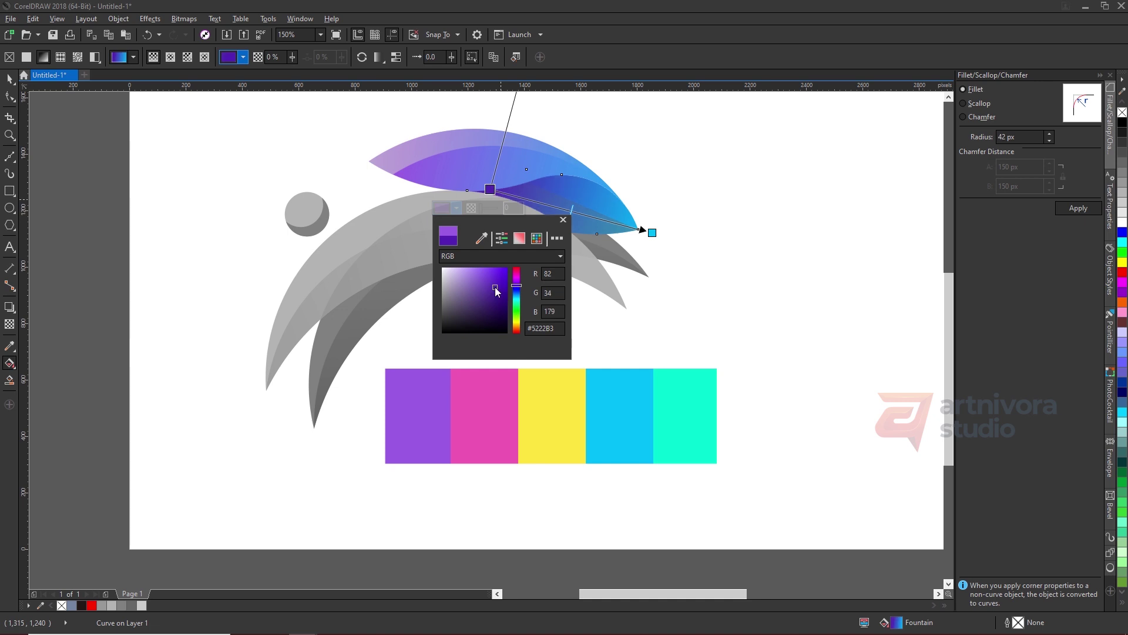
left_click(653, 233)
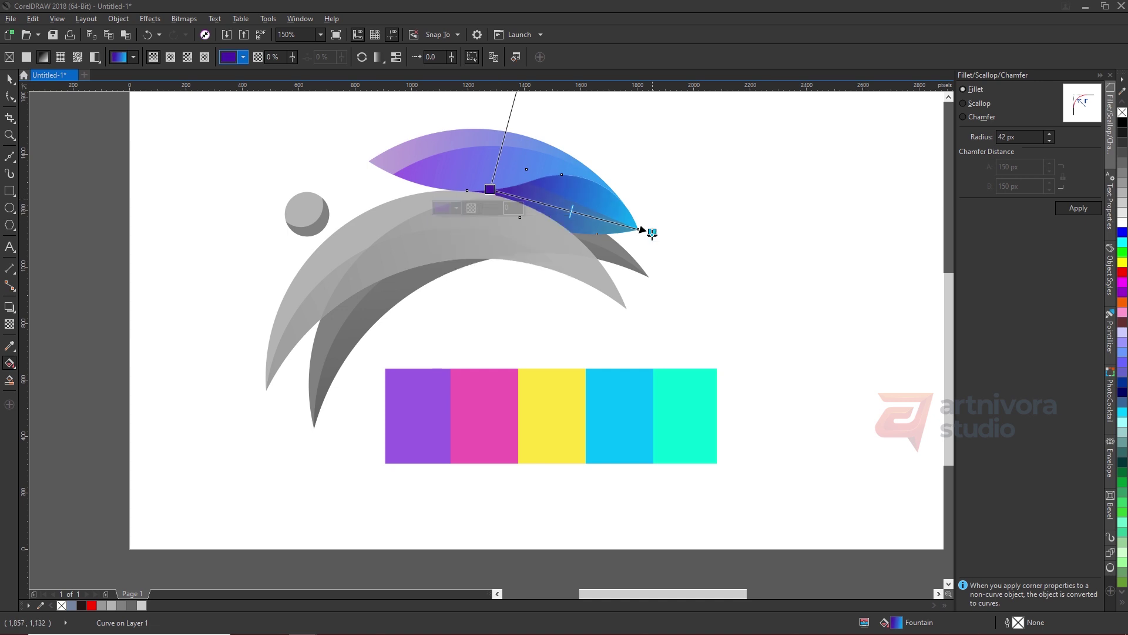
left_click(652, 233)
key("space")
left_click(670, 202)
Step: Fill the top leaf's transparent highlight with the palette's pink, #F15BB5, using the Color Eyedropper
left_click(401, 178)
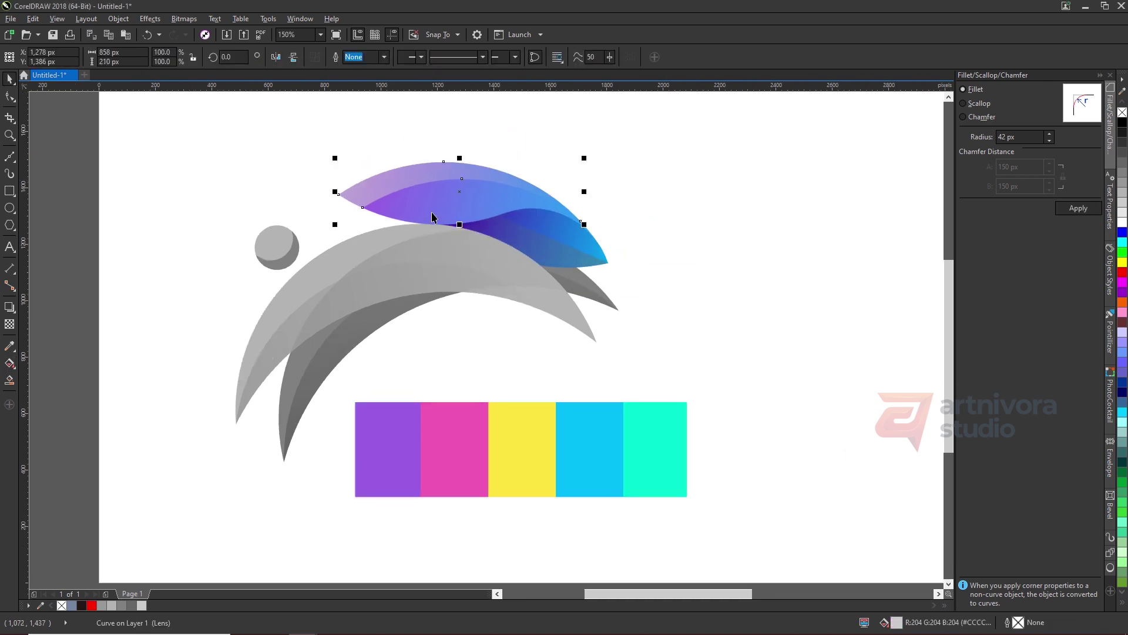
left_click(10, 346)
left_click(456, 448)
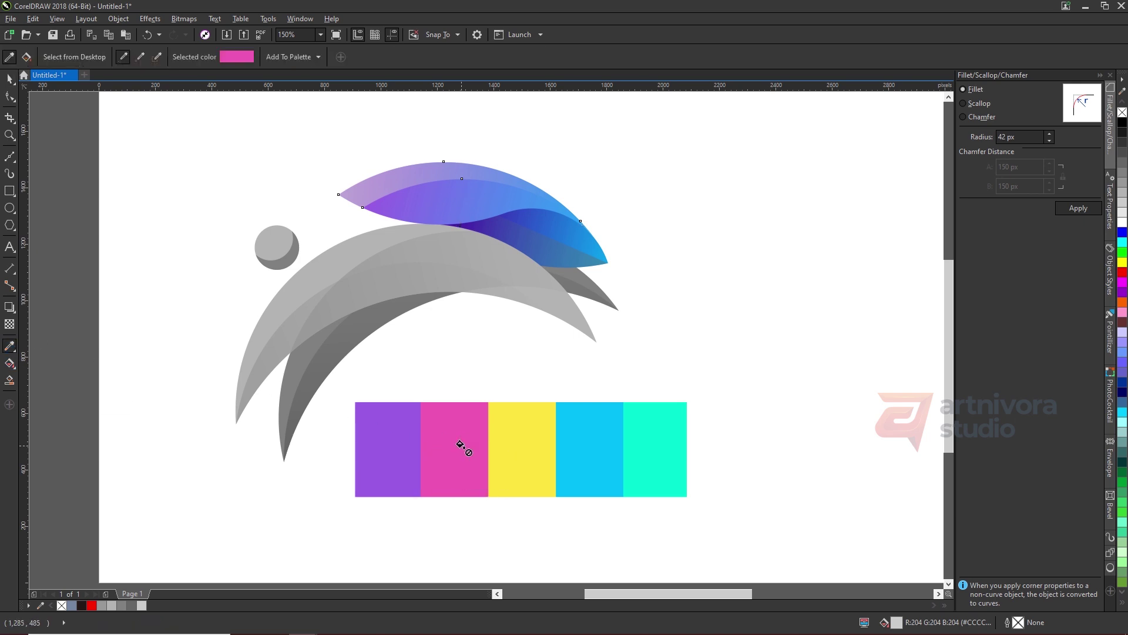
left_click(383, 176)
key("space")
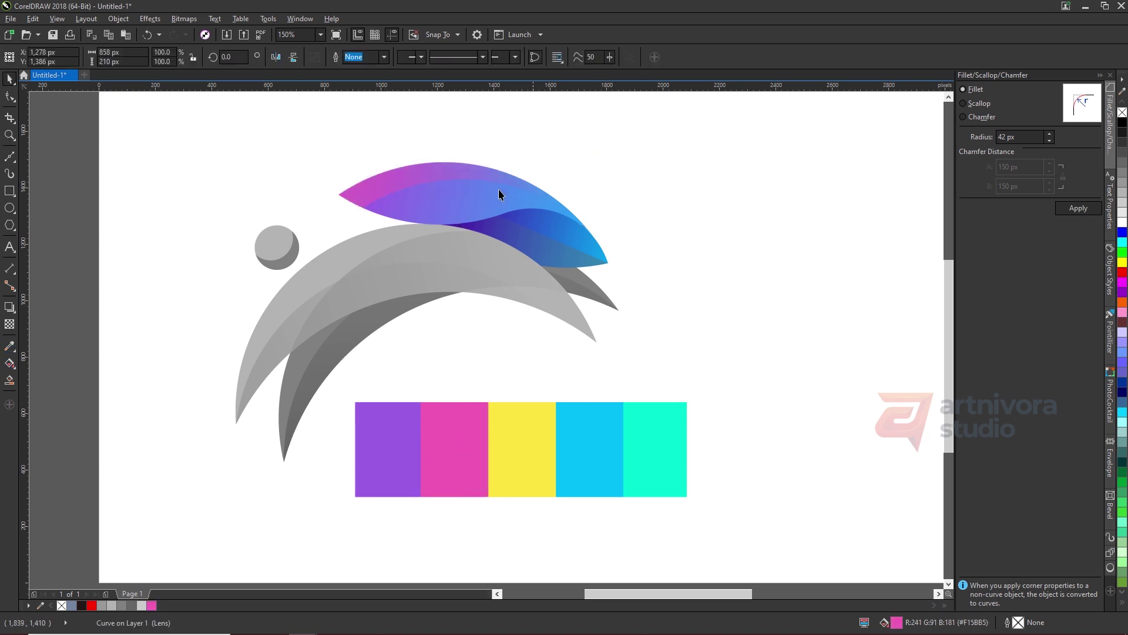
Step: Change the top leaf highlight's fill to light magenta, #F28FF7
double_click(896, 623)
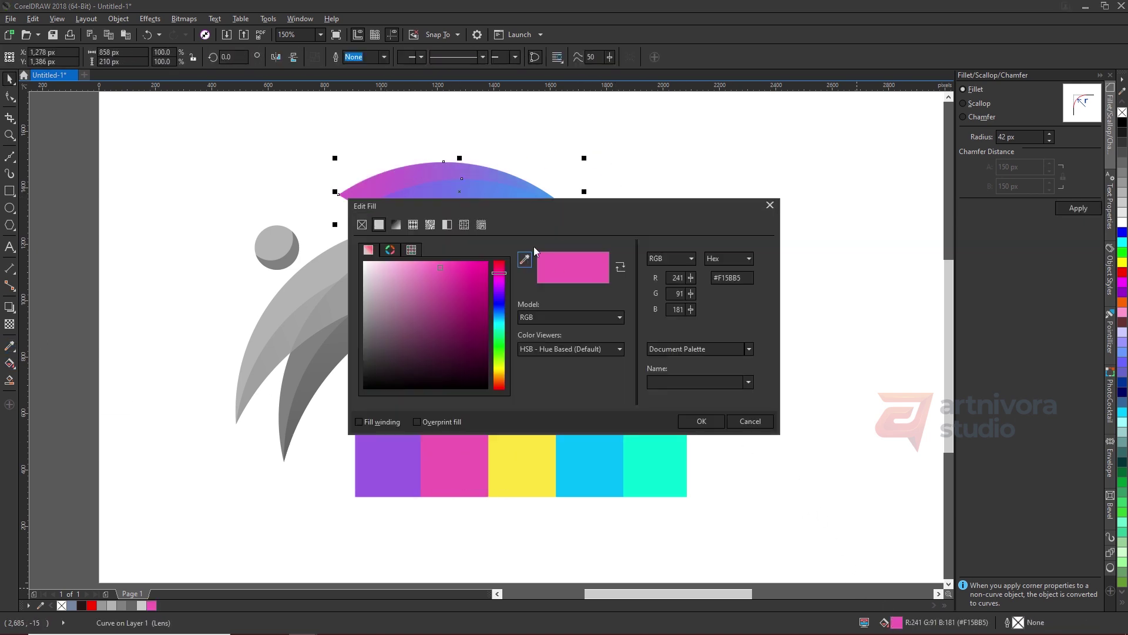
left_click_drag(519, 200, 755, 195)
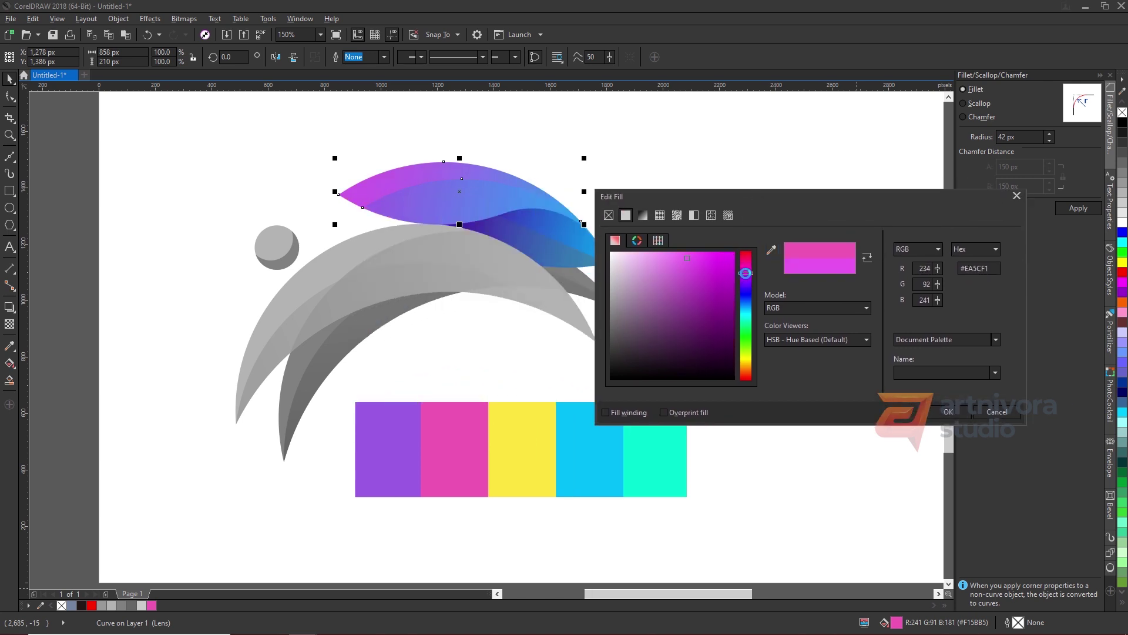
left_click(649, 258)
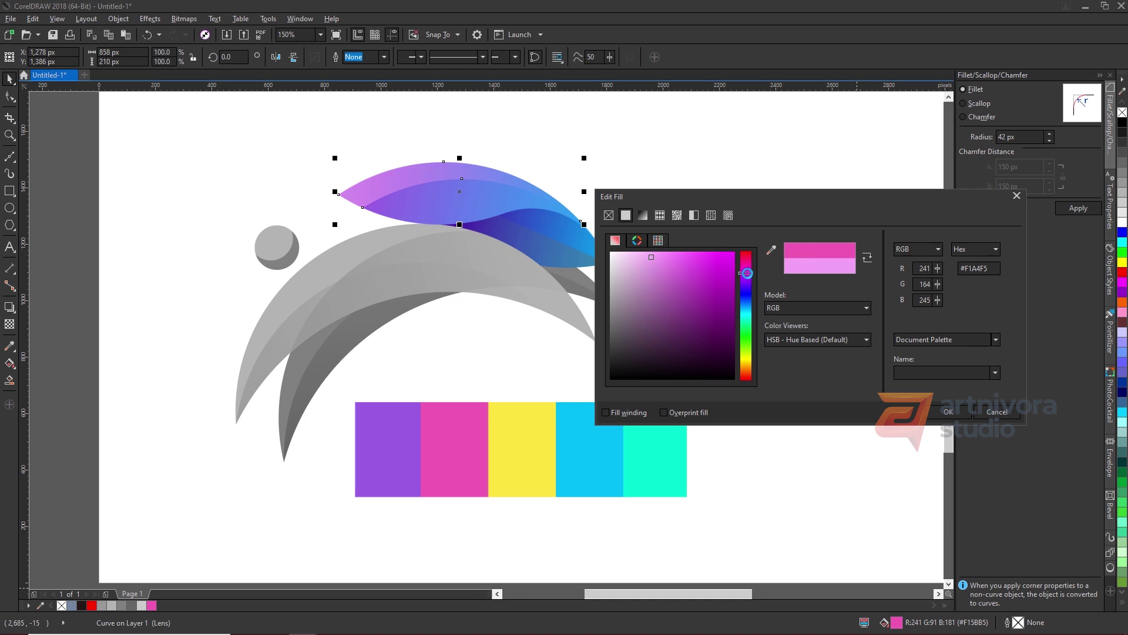
left_click(662, 254)
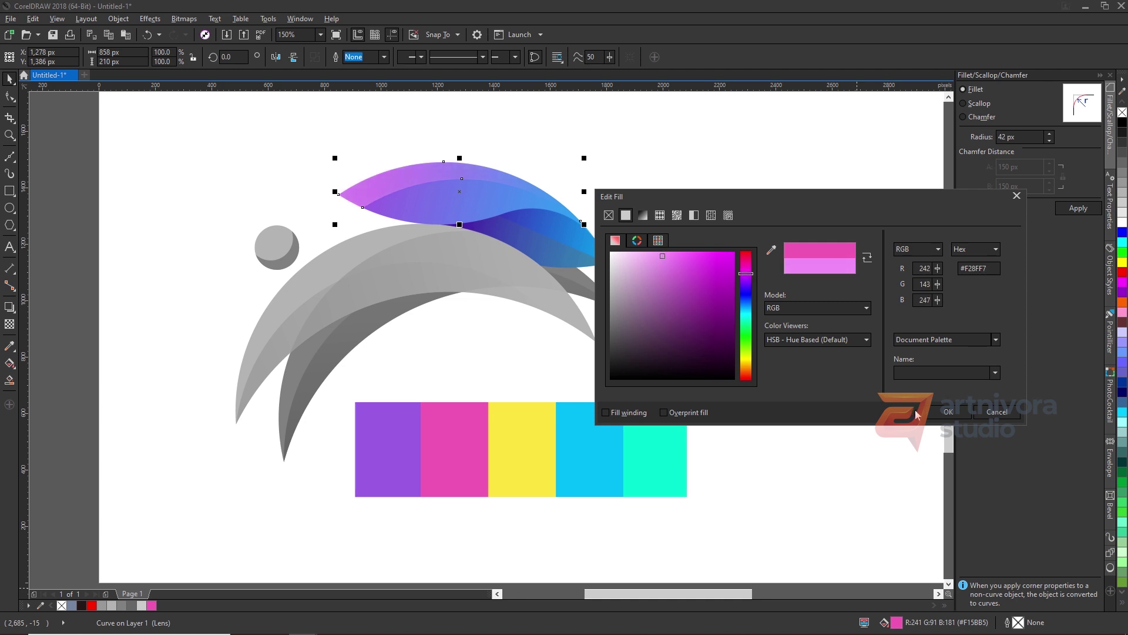
left_click(933, 413)
Step: Redraw the top leaf highlight's linear transparency and extend its start handle far beyond the left side of the logo
left_click(10, 324)
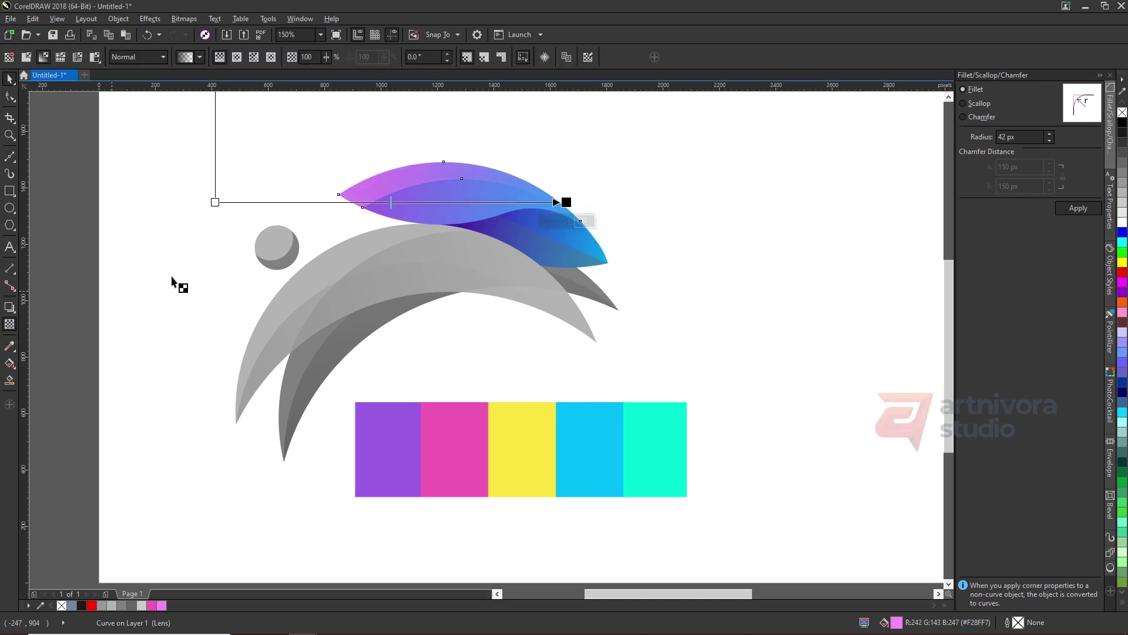
left_click_drag(124, 224, 522, 225)
scroll(487, 218, "down", 1)
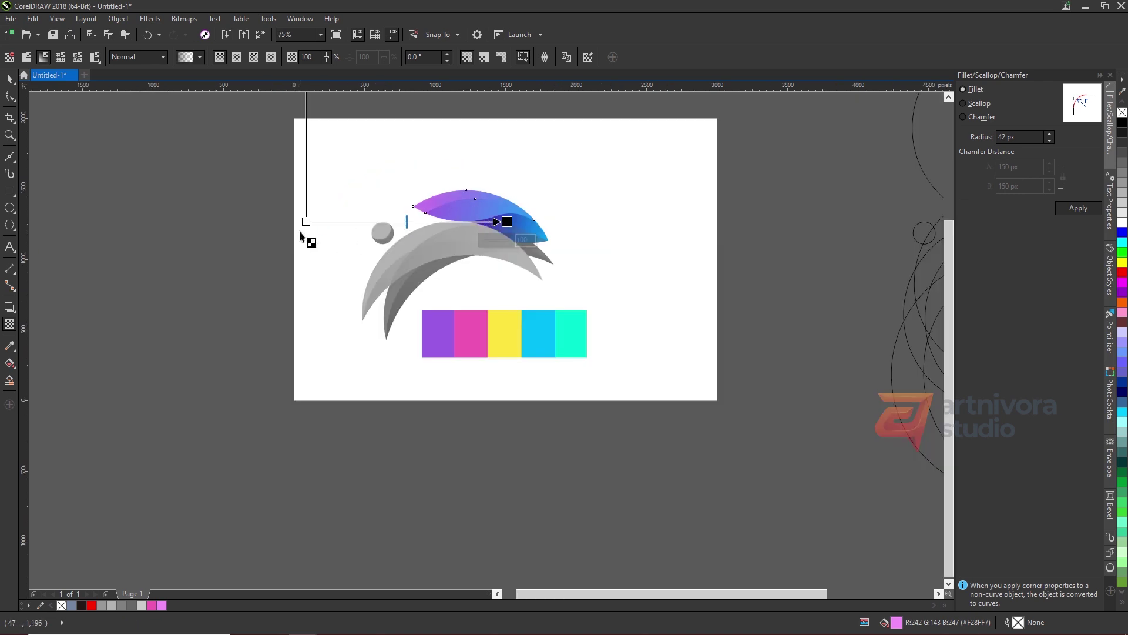
left_click_drag(307, 222, 210, 223)
scroll(521, 211, "up", 1)
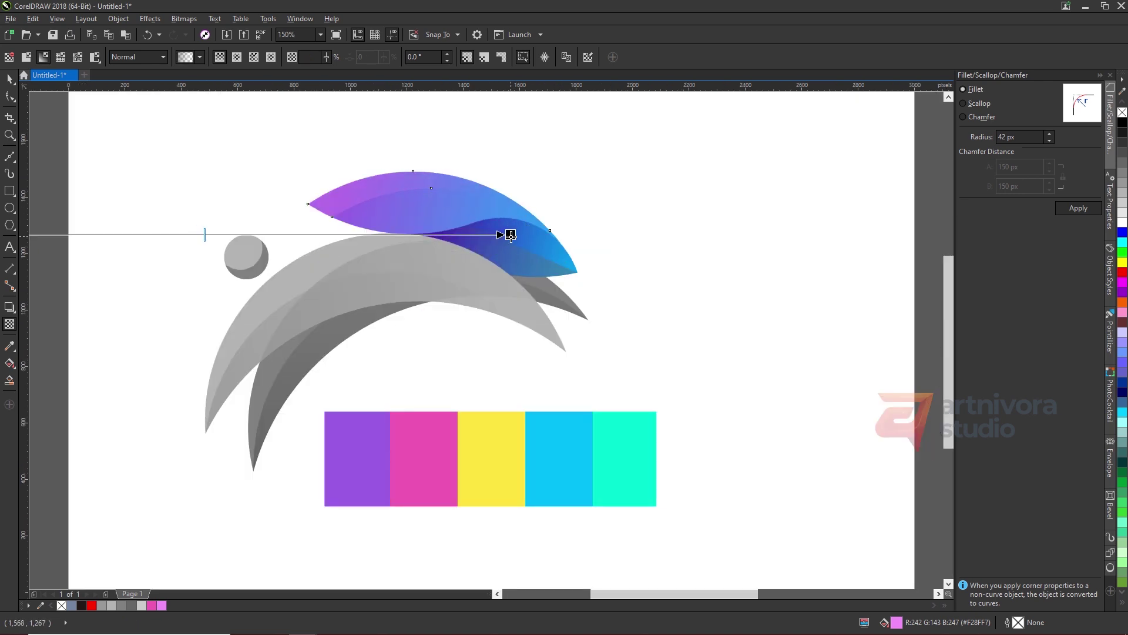
Step: Fill the transparent overlay on the lower part of the wavy section with deep purple, #4816AB
scroll(518, 234, "up", 2)
key("space")
left_click(172, 606)
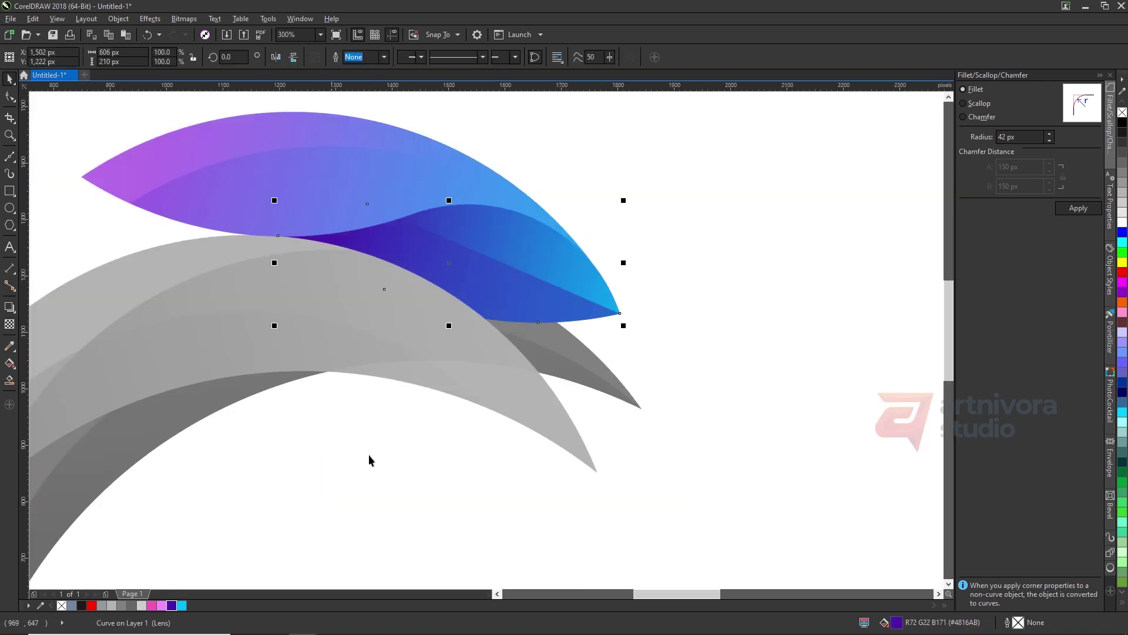
Step: Change the fill of the wavy section's lower overlay to dark navy, #190A6B
key("shift+F11")
left_click_drag(617, 207, 849, 171)
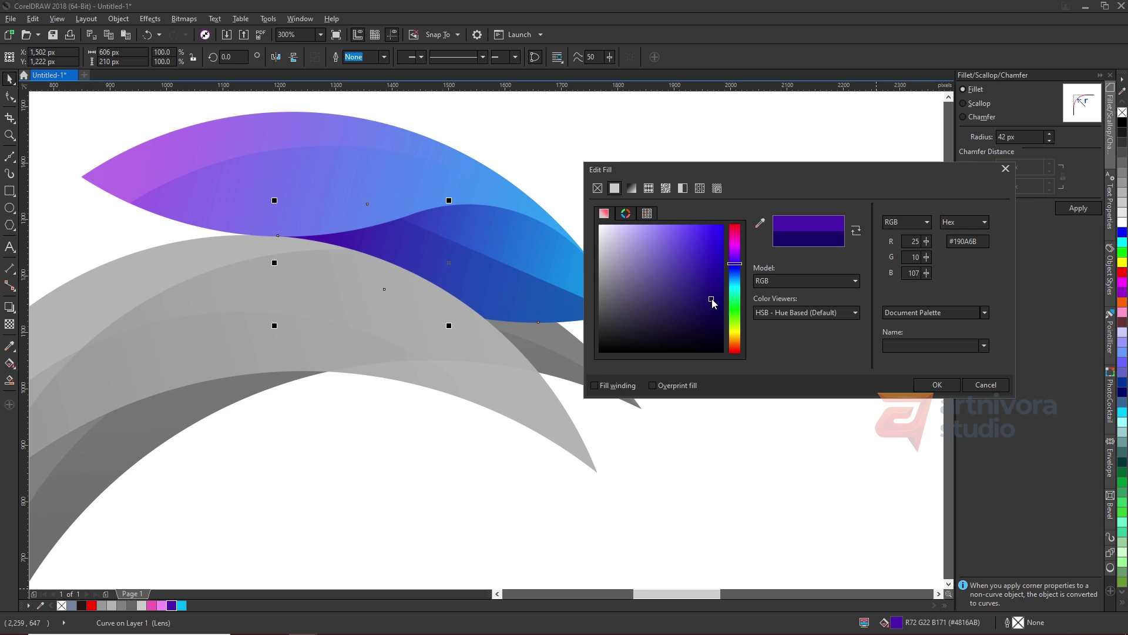
left_click(958, 384)
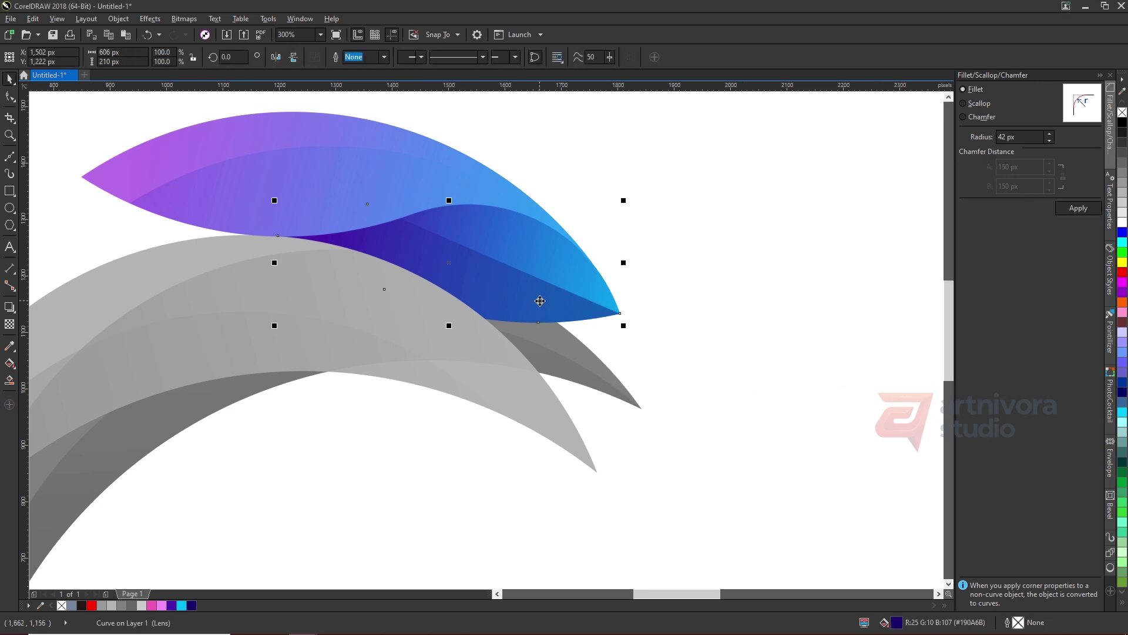
Step: Extend the wavy section overlay's linear transparency far beyond the logo's right side and shift its opposite handle slightly outward
left_click(6, 325)
scroll(356, 282, "down", 1)
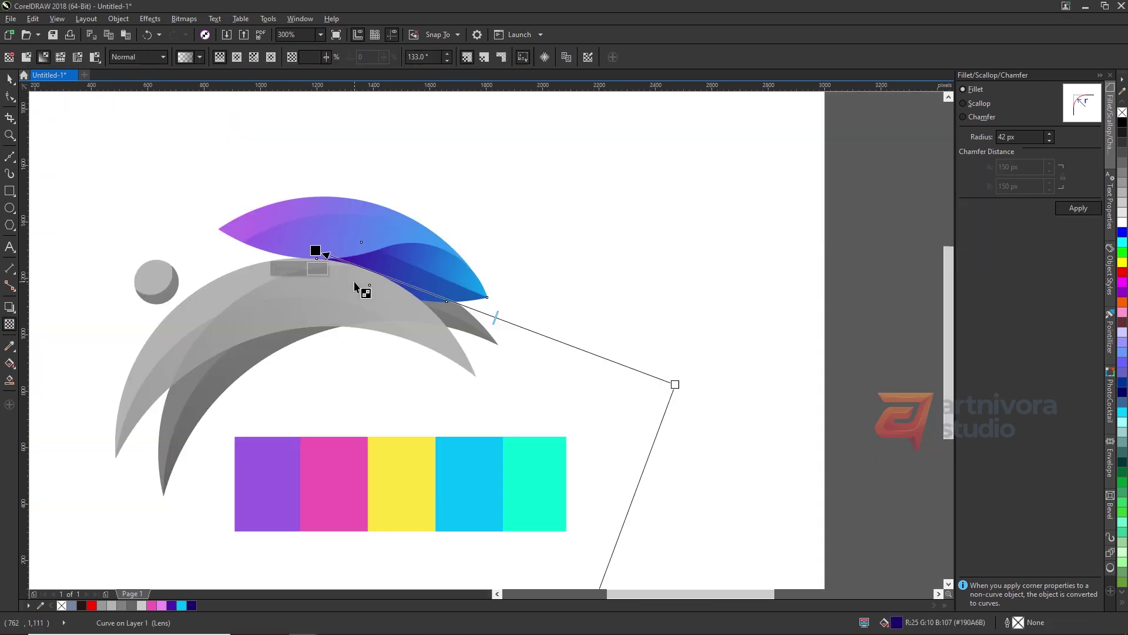
left_click_drag(675, 386, 875, 400)
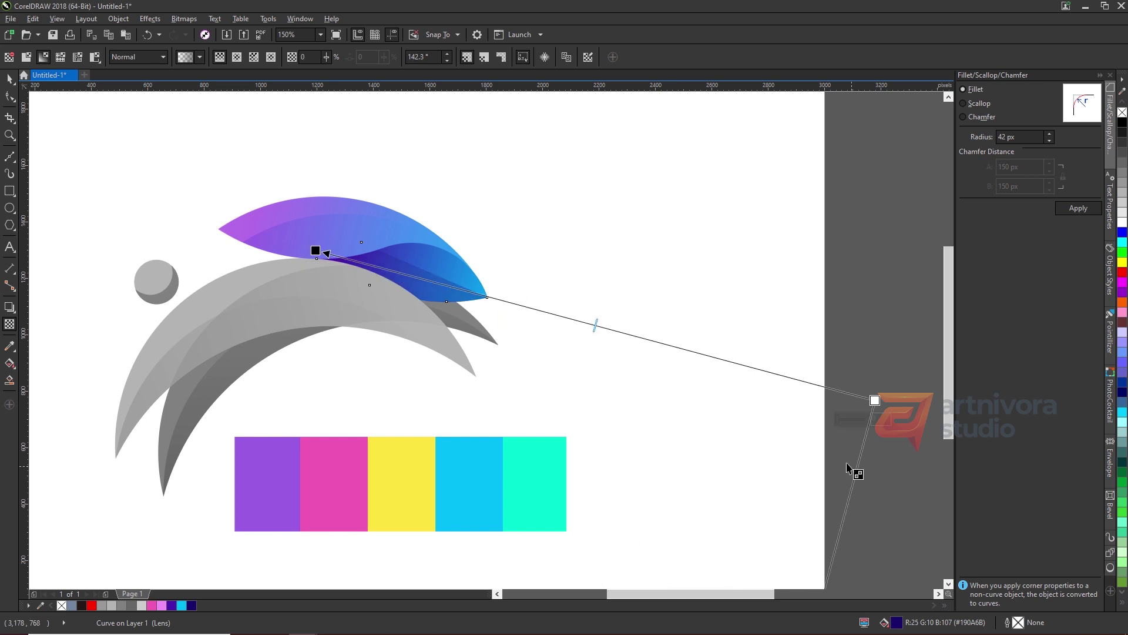
mouse_move(316, 251)
left_mouse_down()
mouse_move(327, 253)
mouse_move(297, 258)
left_mouse_up()
key("space")
left_click(564, 287)
Step: Apply a linear fountain fill along the large front crescent from lower left to upper right, with its end colour sampled from the palette's yellow
left_click_drag(339, 355, 442, 307)
left_click(297, 254)
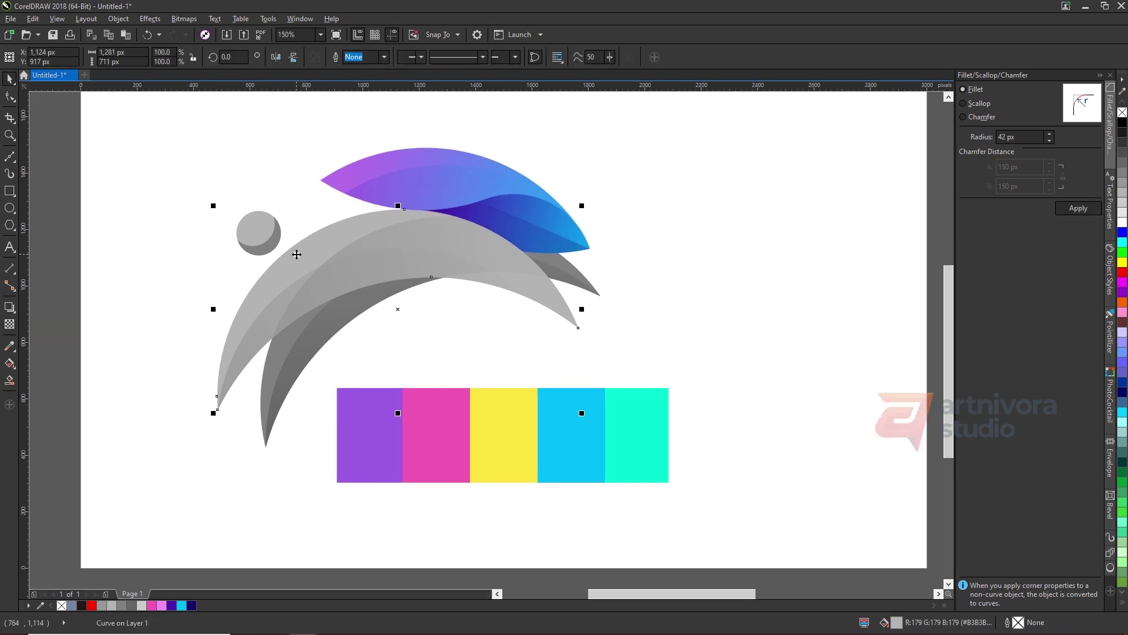
left_click(10, 365)
left_click_drag(208, 404, 600, 269)
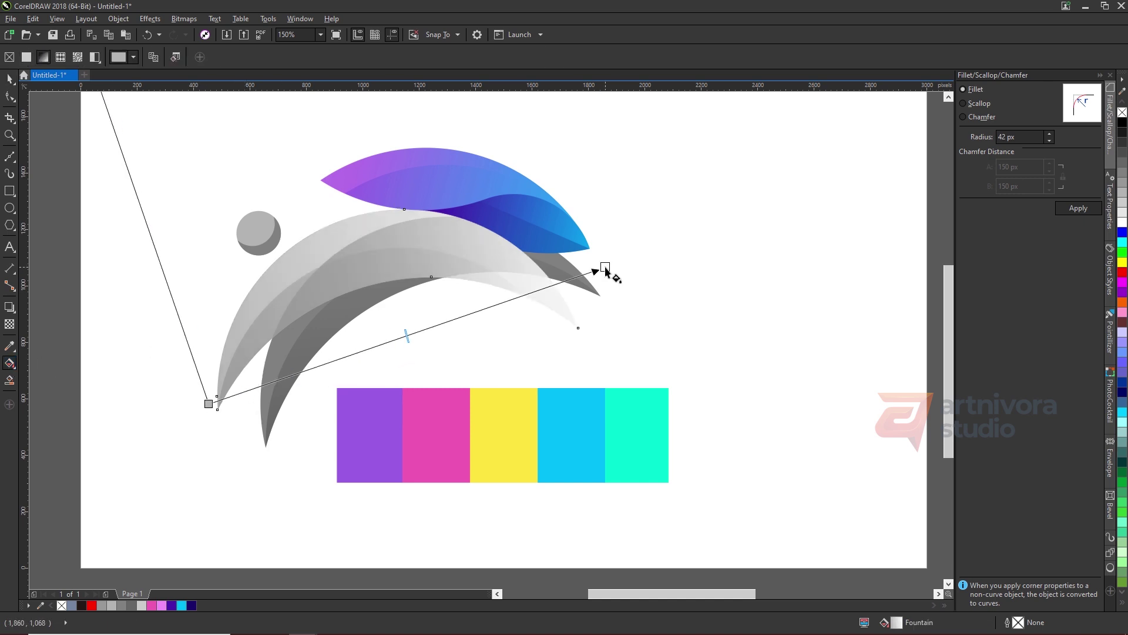
left_click(587, 286)
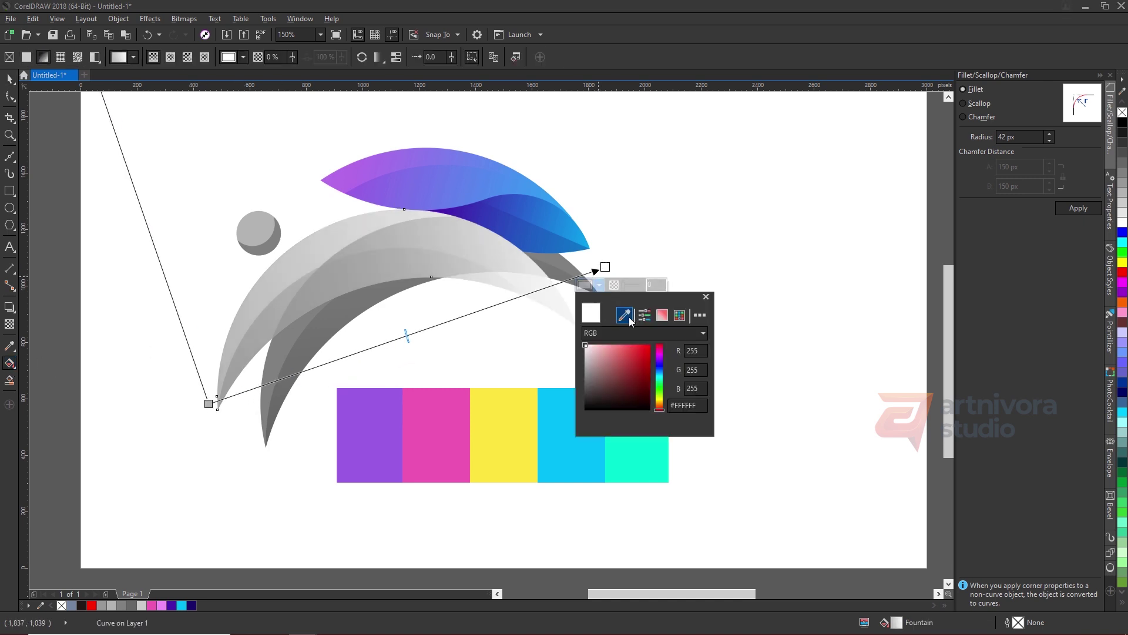
left_click(624, 315)
left_click(522, 408)
Step: Sample the palette's teal for the start of the front crescent's gradient, then move its end handle beyond the right tip and its start handle inward
left_click(208, 404)
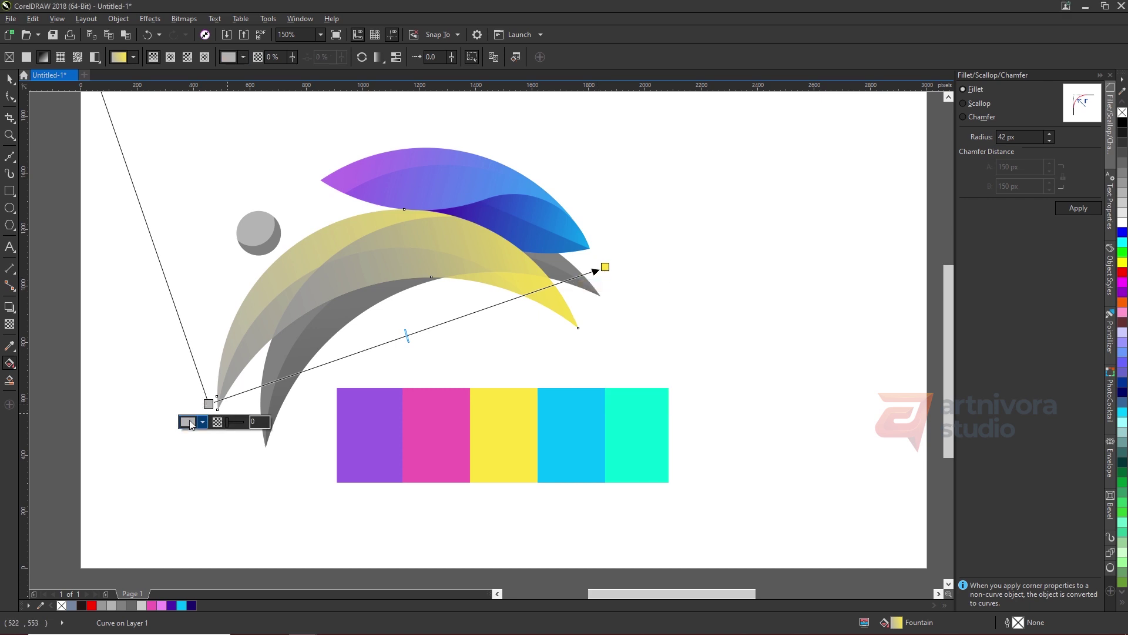
left_click(202, 421)
left_click(228, 451)
left_click(625, 433)
left_click_drag(605, 266, 768, 206)
left_click_drag(209, 404, 253, 381)
left_click_drag(767, 206, 659, 234)
key("space")
left_click(399, 336)
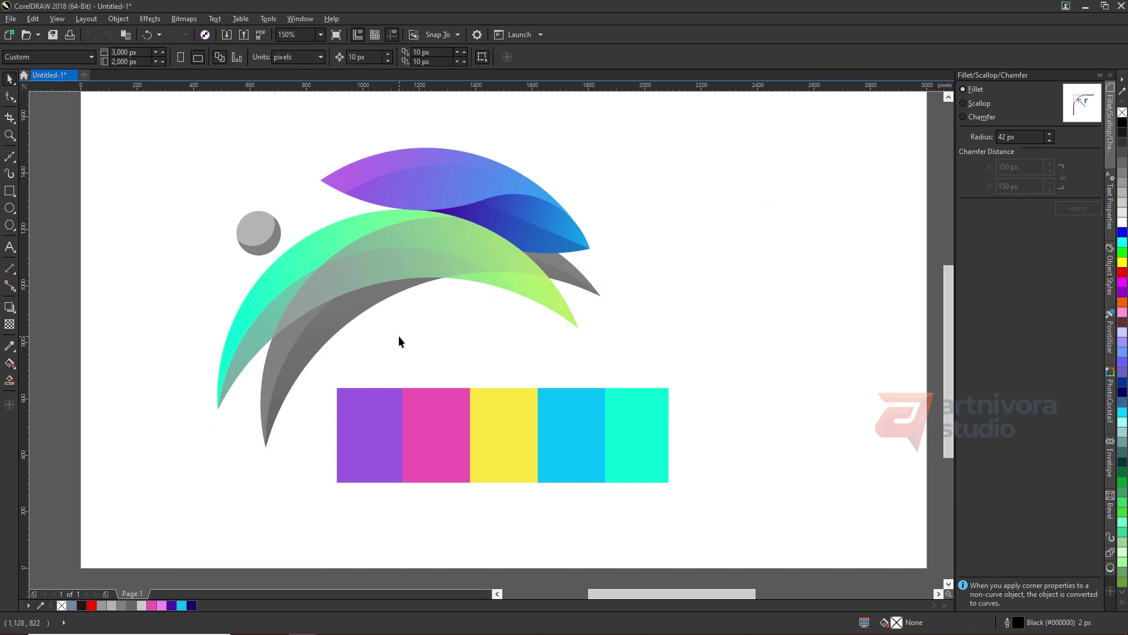
Step: Copy the wavy section's blue-purple fountain fill to the back crescent and extend the gradient's end handle up and outward
left_click_drag(553, 221, 593, 312)
left_click(269, 343)
left_click(10, 363)
left_click_drag(587, 270, 702, 203)
key("space")
left_click(477, 339)
Step: Copy the dark navy fill from the wavy section's overlay to the back crescent's overlay
left_click_drag(524, 238, 317, 347)
left_click(353, 379)
left_click(435, 338)
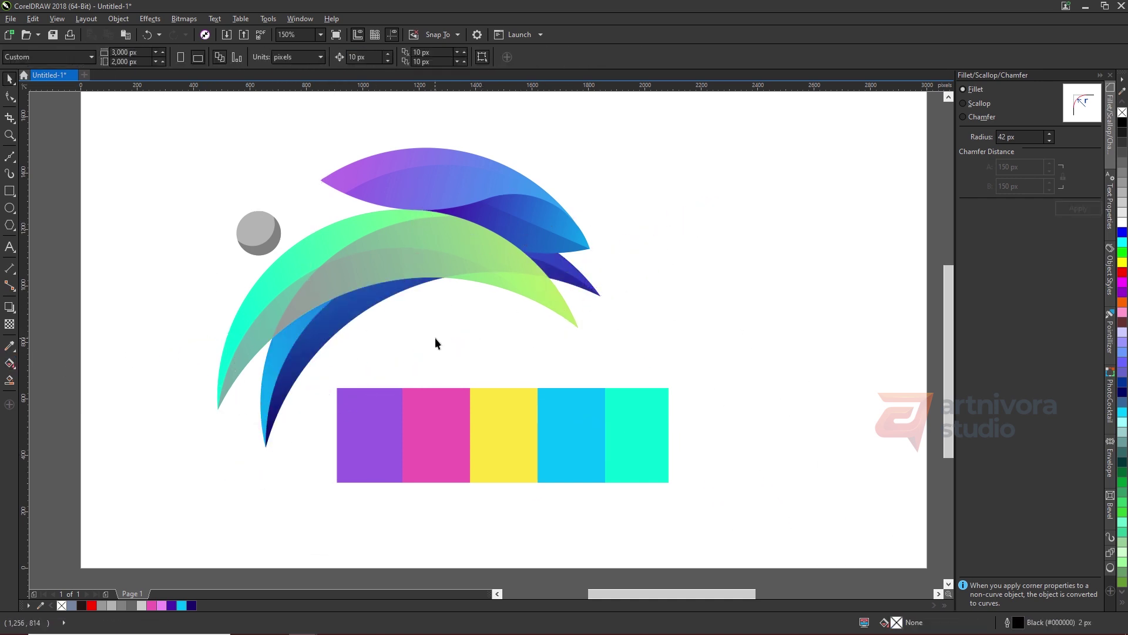
Step: Adjust the back crescent overlay's vertical linear transparency by stretching it far below the logo and lowering its upper handle slightly
left_click(339, 323)
left_click(9, 324)
scroll(438, 275, "down", 1)
left_click_drag(424, 352, 438, 515)
scroll(431, 265, "up", 1)
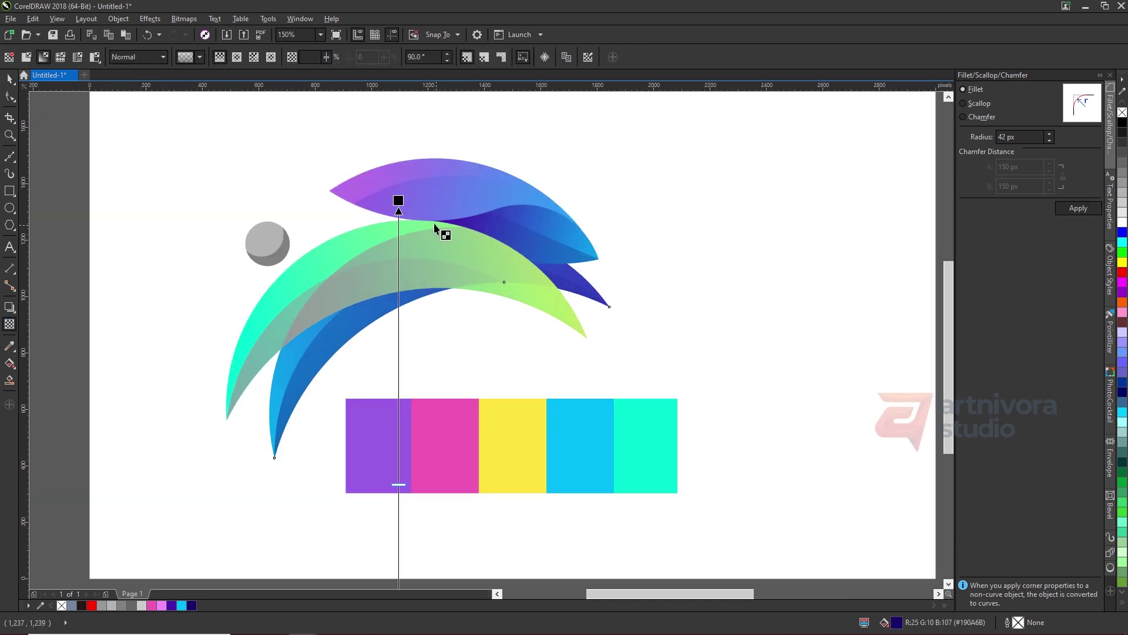
left_click_drag(398, 201, 394, 221)
key("space")
left_click(376, 353)
Step: Fill the front crescent's lower overlay with the palette's teal, and darken it to green #03A874
left_click(292, 317)
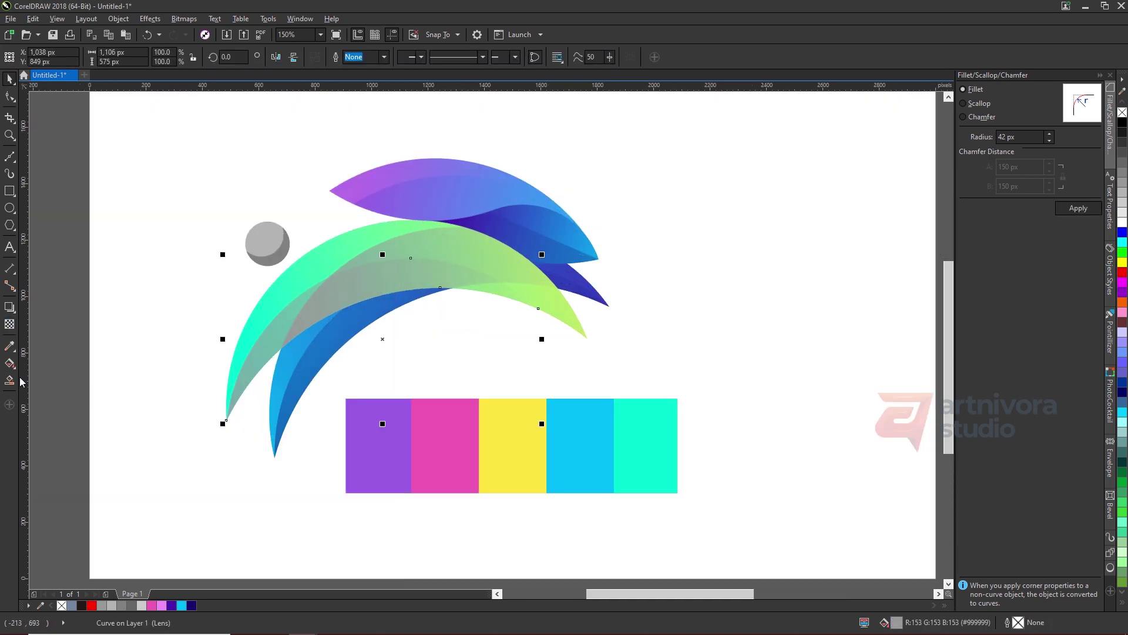
left_click(9, 347)
left_click(644, 440)
left_click(277, 327)
key("space")
left_click(277, 327)
double_click(895, 622)
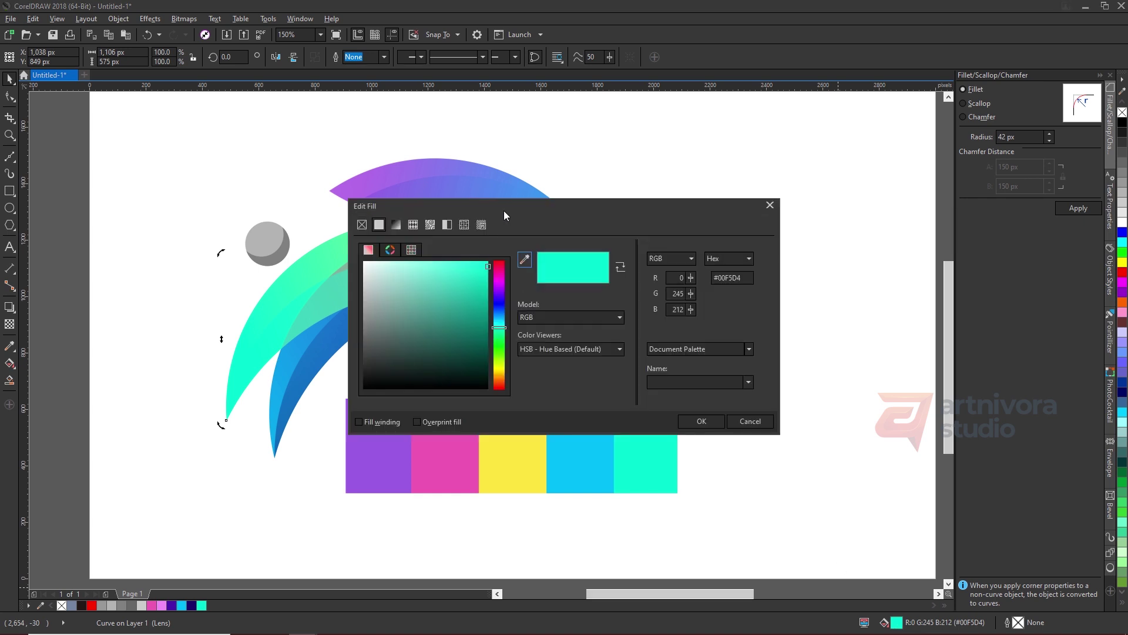
left_click_drag(504, 215, 710, 188)
left_click(692, 279)
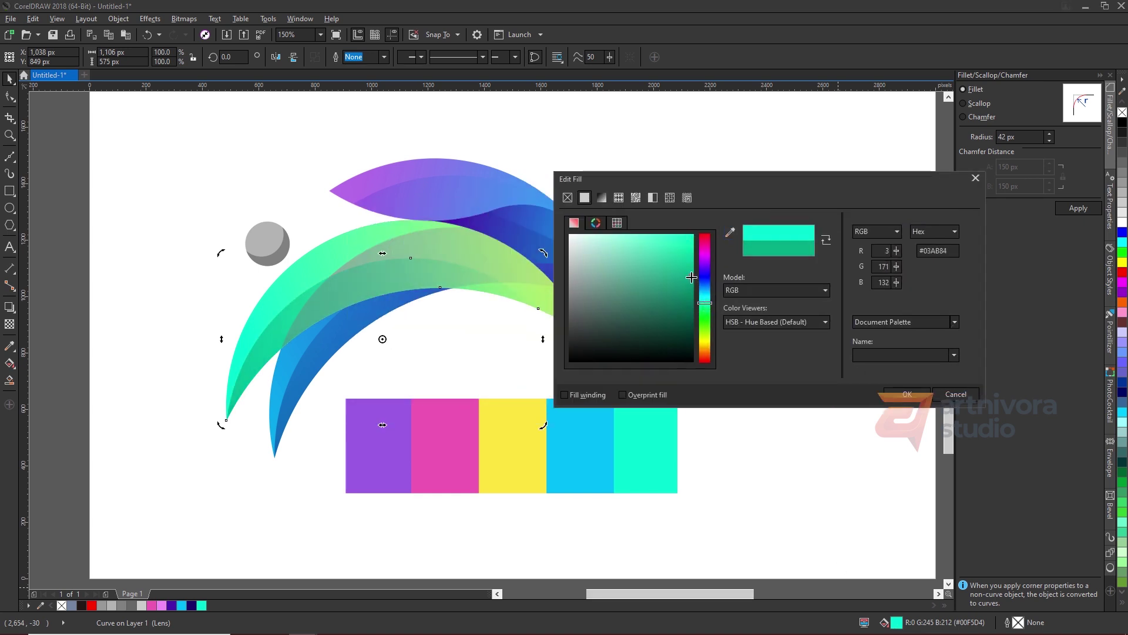
left_click(907, 394)
left_click(784, 361)
Step: Repeat the green fill on the overlay where the front crescent crosses the back crescent
left_click(445, 245)
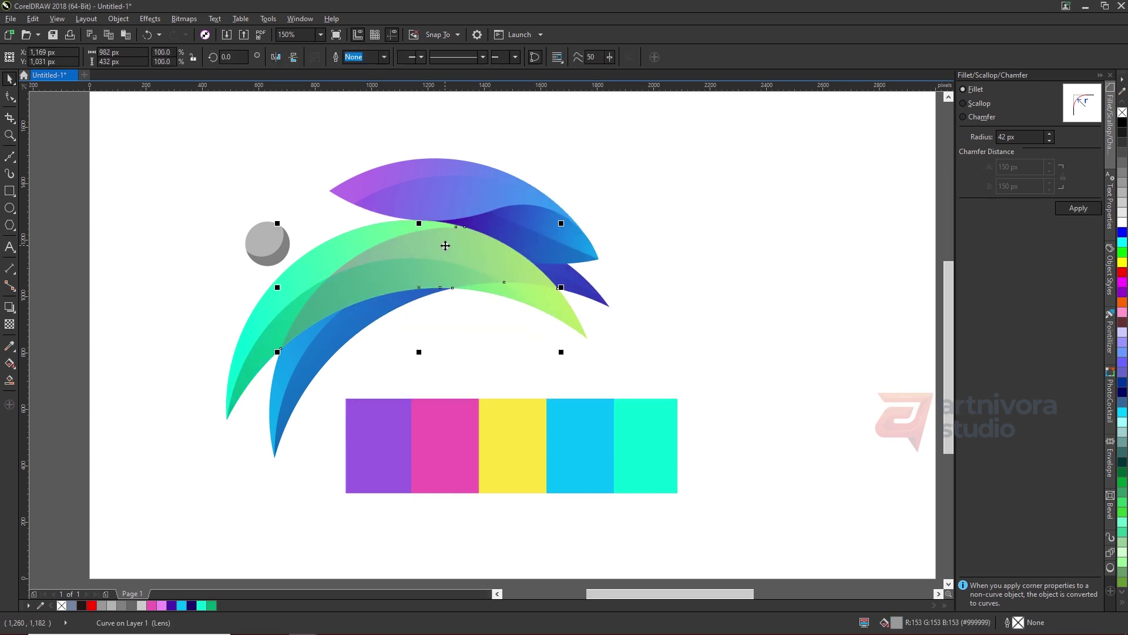
key("ctrl+r")
left_click(665, 289)
Step: Stretch the linear transparency of the front crescent's lower overlay well beyond both ends of the crescent
left_click(284, 315)
left_click(9, 324)
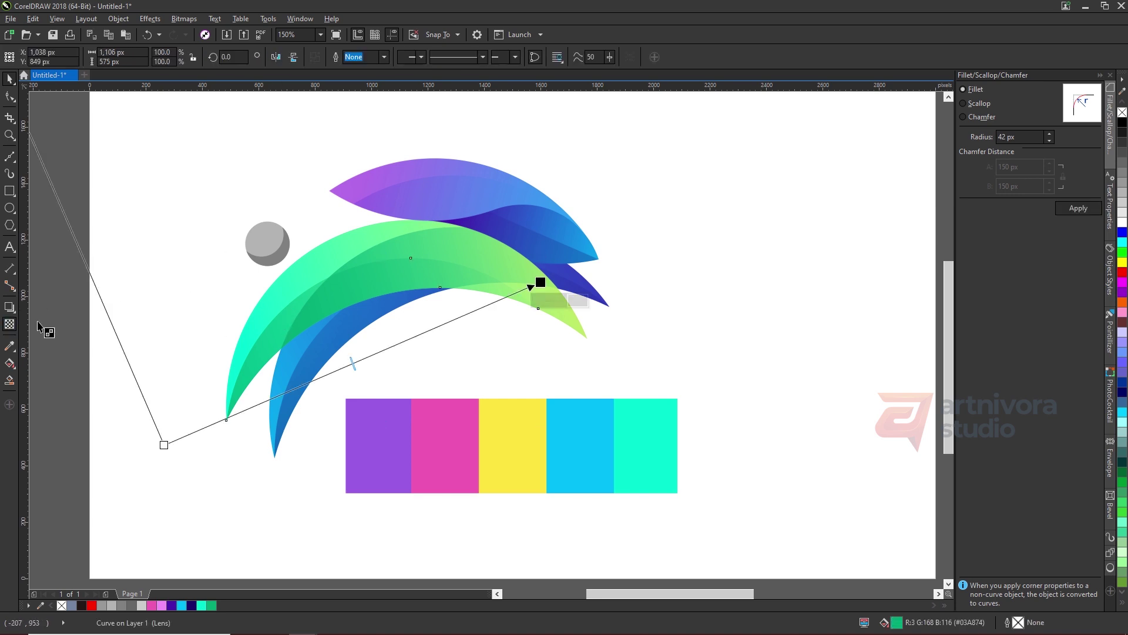
left_click_drag(729, 290, 221, 424)
scroll(360, 310, "down", 1)
left_click_drag(542, 298, 657, 367)
scroll(328, 342, "up", 1)
left_click_drag(252, 392, 180, 393)
key("space")
left_click(486, 336)
Step: Reposition both handles of the linear transparency on the crescents' crossing overlay, pulling the far handle well below the logo
left_click(494, 219)
key("space")
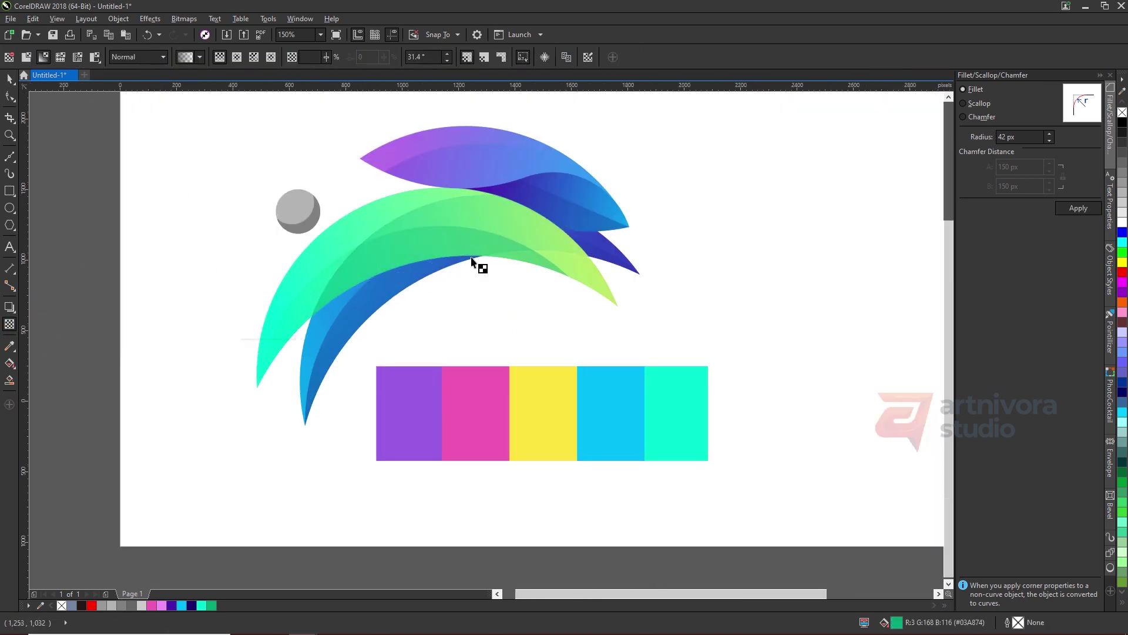
scroll(479, 262, "down", 1)
left_click_drag(547, 234, 548, 211)
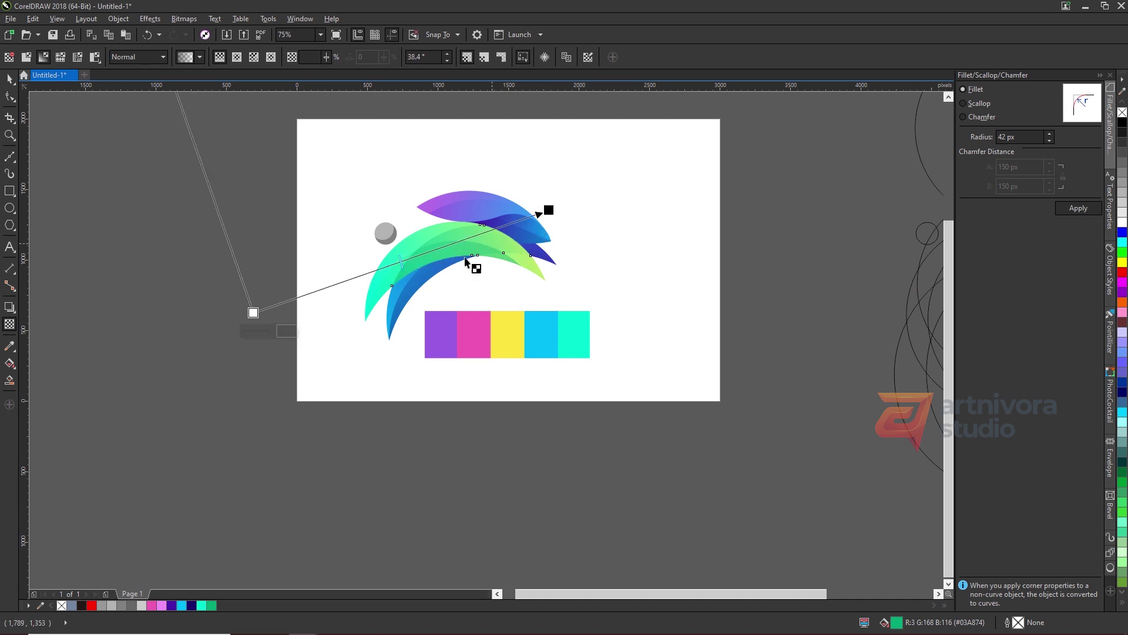
left_click_drag(253, 313, 281, 478)
key("space")
left_click(567, 388)
scroll(511, 231, "up", 1)
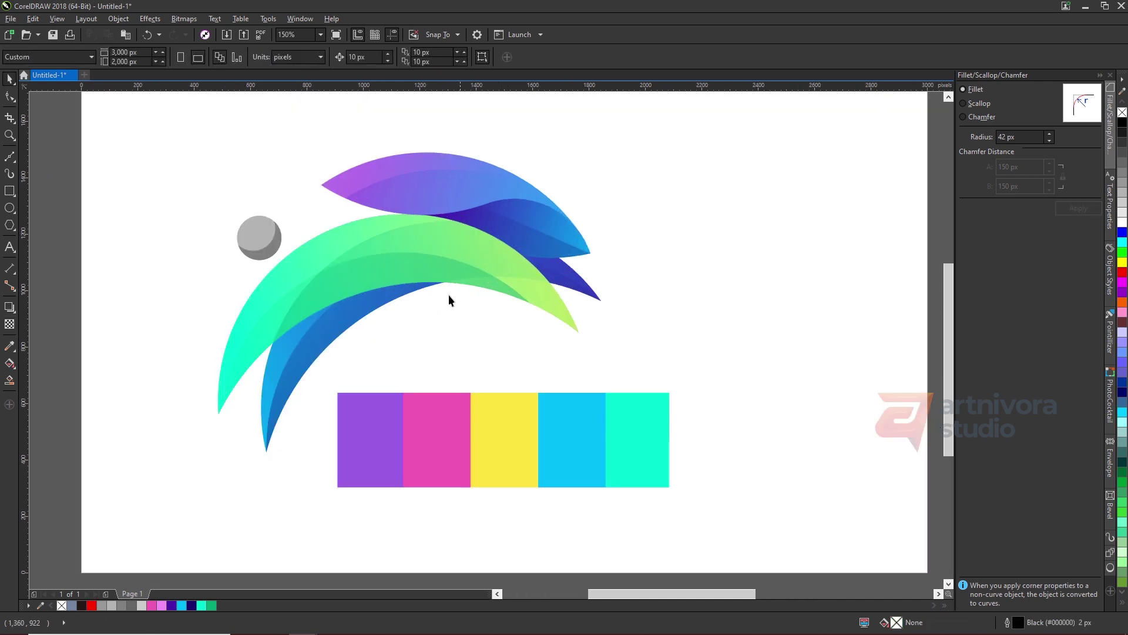
Step: Change the start colour of the front crescent's gradient from teal to green, #04D987
left_click(242, 357)
left_click(10, 363)
left_click(254, 386)
left_click(247, 404)
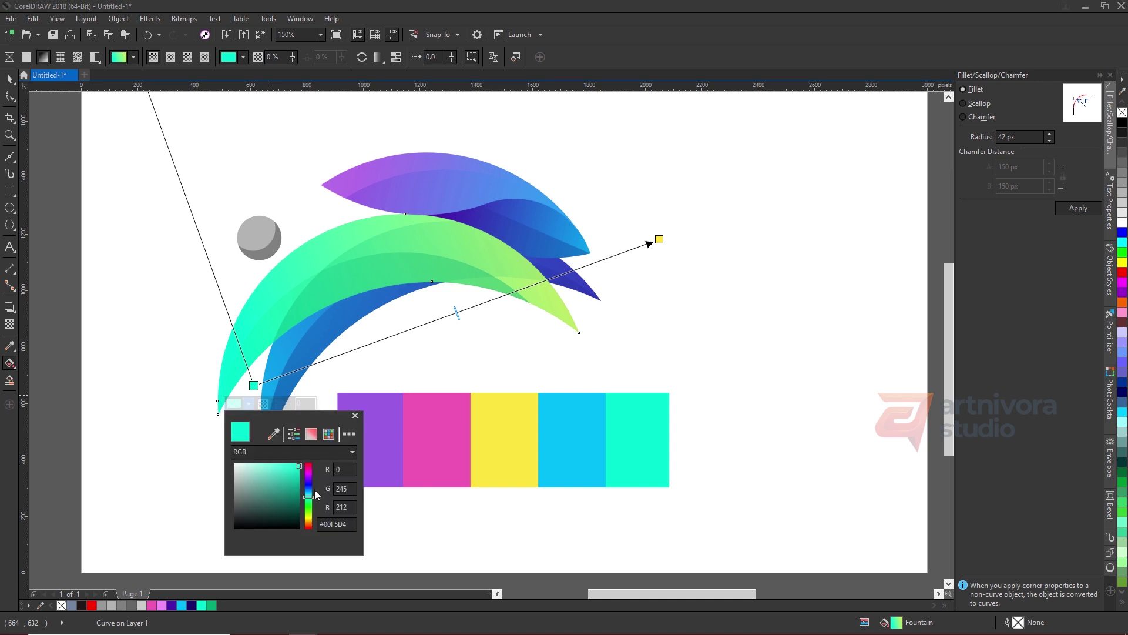
left_click_drag(316, 495, 308, 500)
left_click(298, 473)
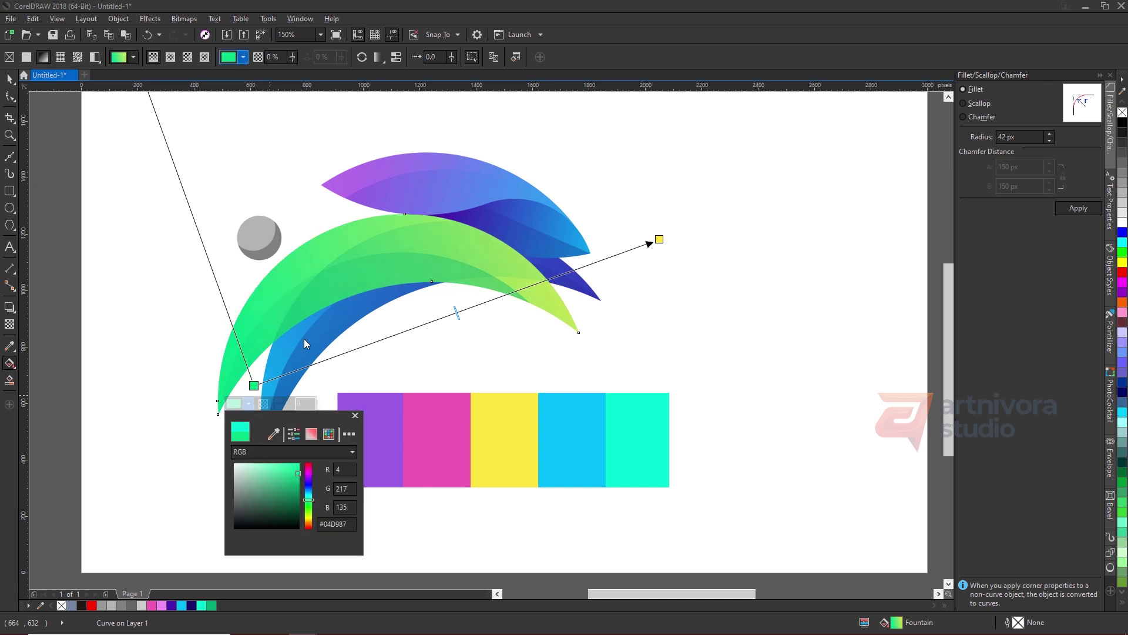
Step: Place the front crescent's gradient start at its lower-left tip and pull the yellow end closer to its right tip
left_click_drag(658, 240, 646, 246)
left_click_drag(254, 386, 218, 415)
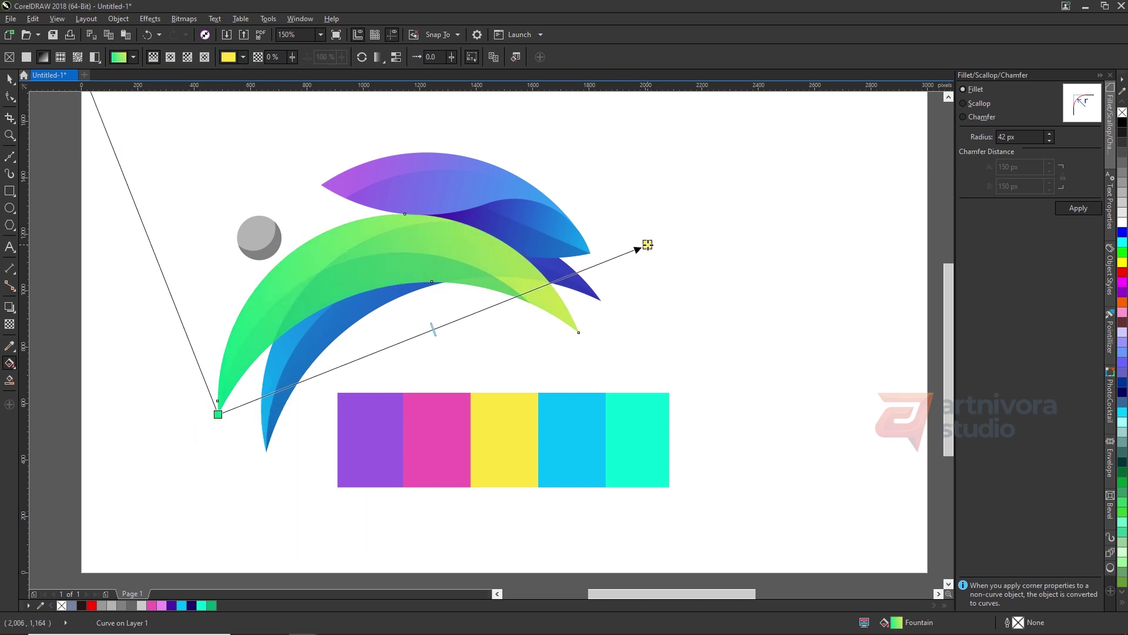
left_click(647, 245)
left_click_drag(647, 245, 633, 276)
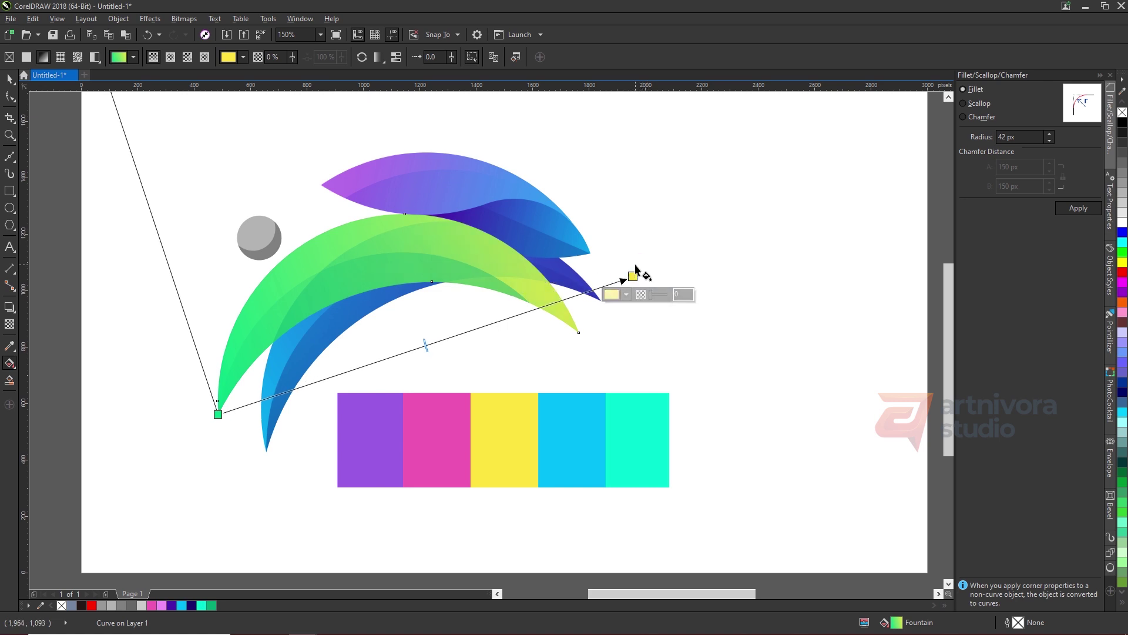
Step: Fine-tune the horizontal linear transparency of the front crescent's lower overlay by moving its left handle slightly outward
left_click(10, 80)
left_click(474, 289)
left_click(470, 280)
left_click(10, 324)
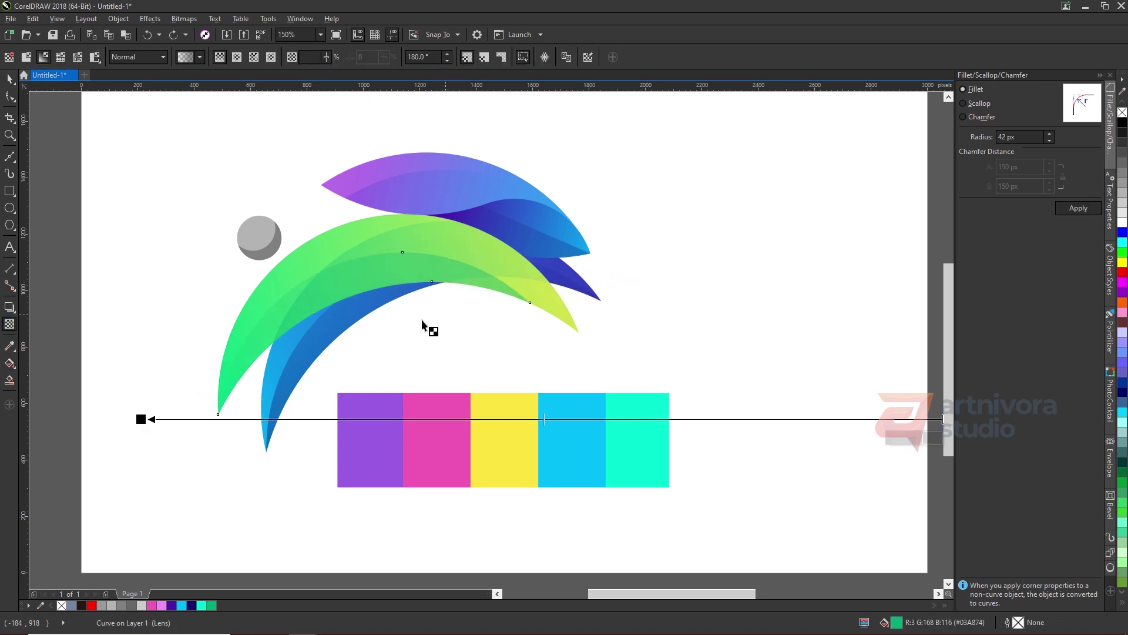
left_click_drag(141, 419, 130, 419)
scroll(321, 325, "down", 1)
key("space")
key("Escape")
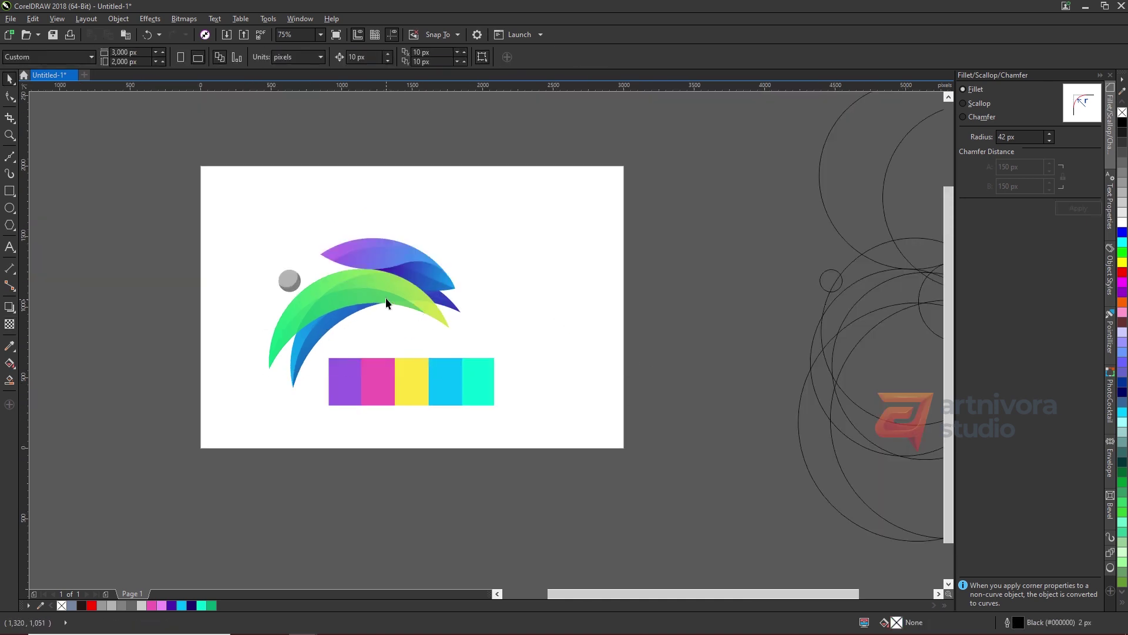
Step: Copy the back crescent's blue fountain fill to the small circle and redraw its gradient diagonally from upper left to lower right
scroll(389, 288, "up", 1)
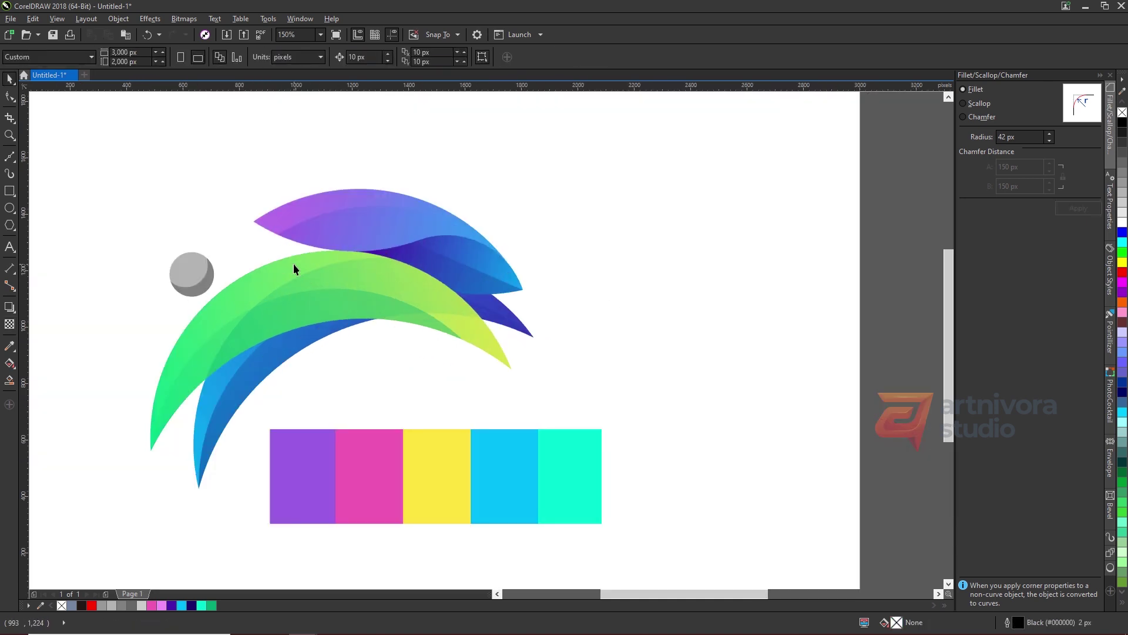
scroll(202, 269, "up", 2)
left_click(220, 381)
left_click(190, 267)
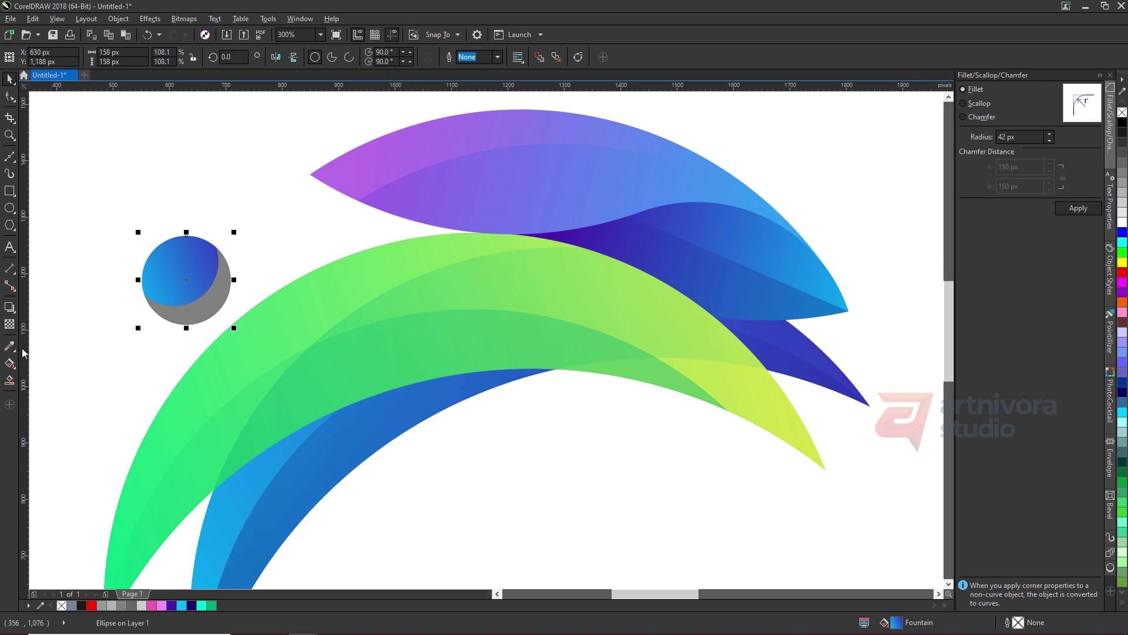
left_click(9, 362)
left_click_drag(142, 256, 235, 348)
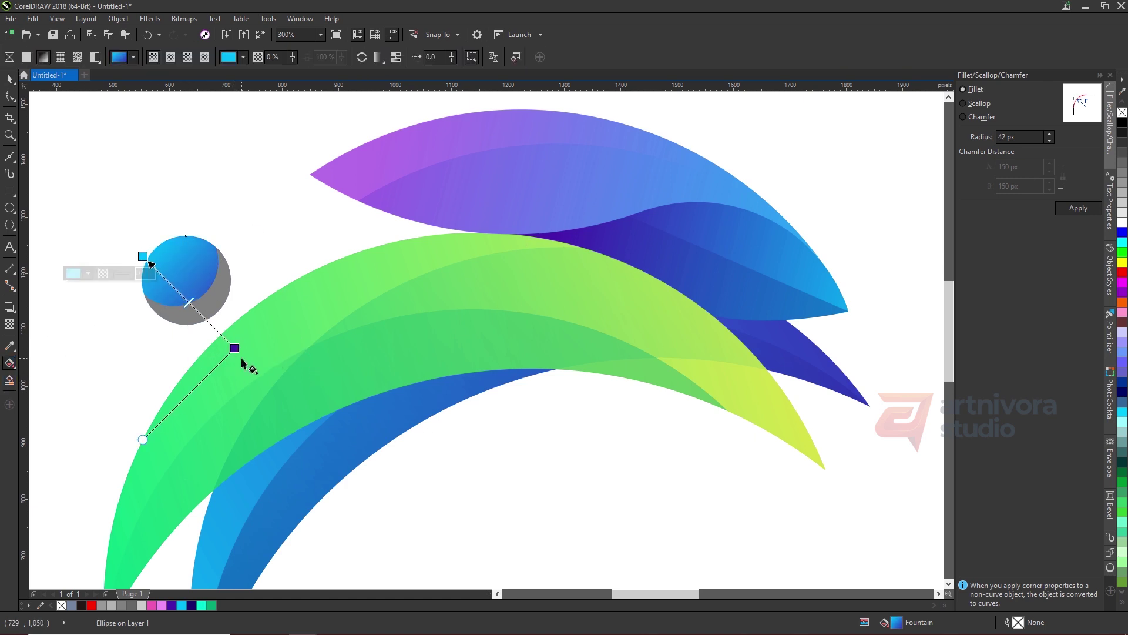
key("space")
left_click(277, 232)
Step: Copy the dark navy fill to the circle's shadow crescent and apply a linear transparency that fades it toward the top
left_click_drag(678, 257, 212, 308)
left_click(10, 323)
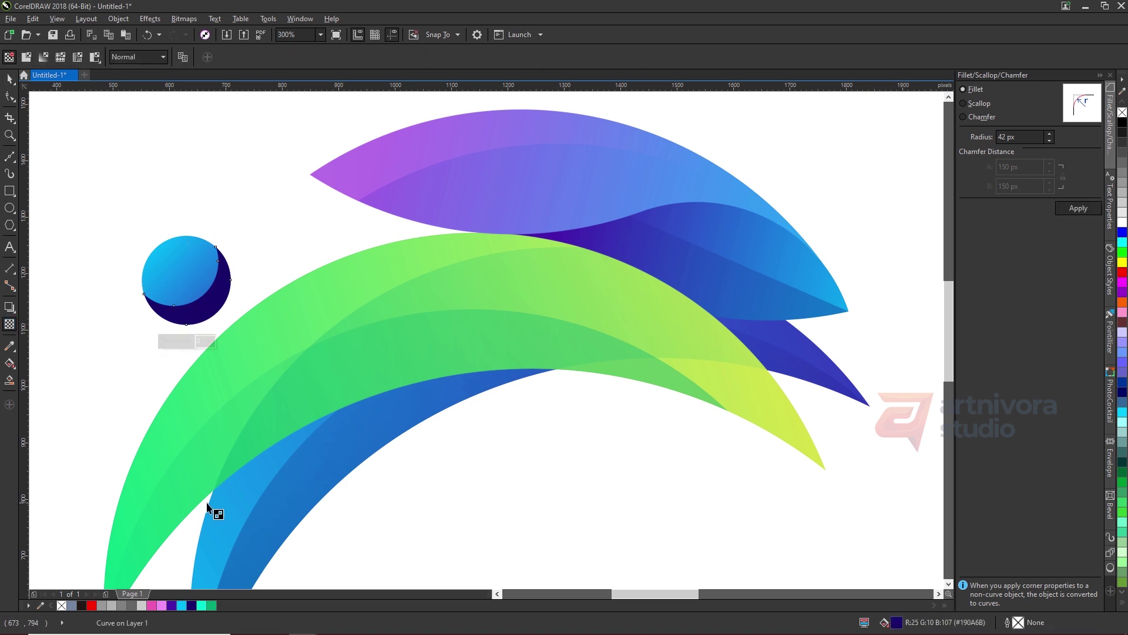
left_click_drag(206, 503, 218, 235)
scroll(217, 235, "down", 3)
key("space")
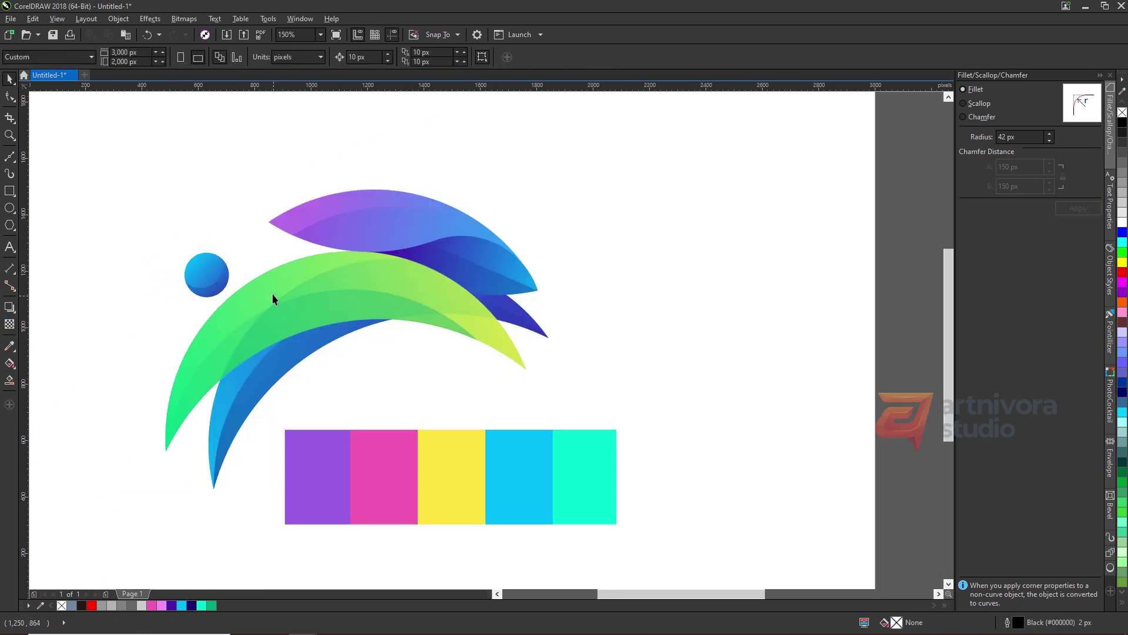
Step: Duplicate the front crescent and rotate the copy about 4.5 degrees so its lower-left tip drops below the original
left_click(270, 289)
left_click_drag(254, 285, 274, 285)
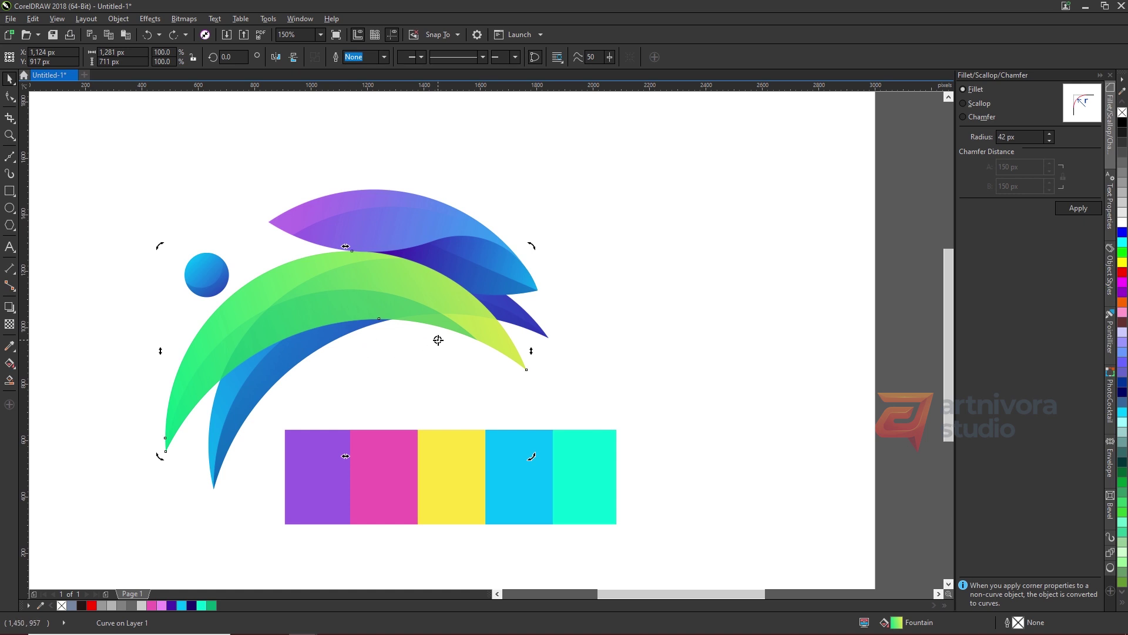
left_click_drag(162, 246, 149, 270)
left_click(644, 206)
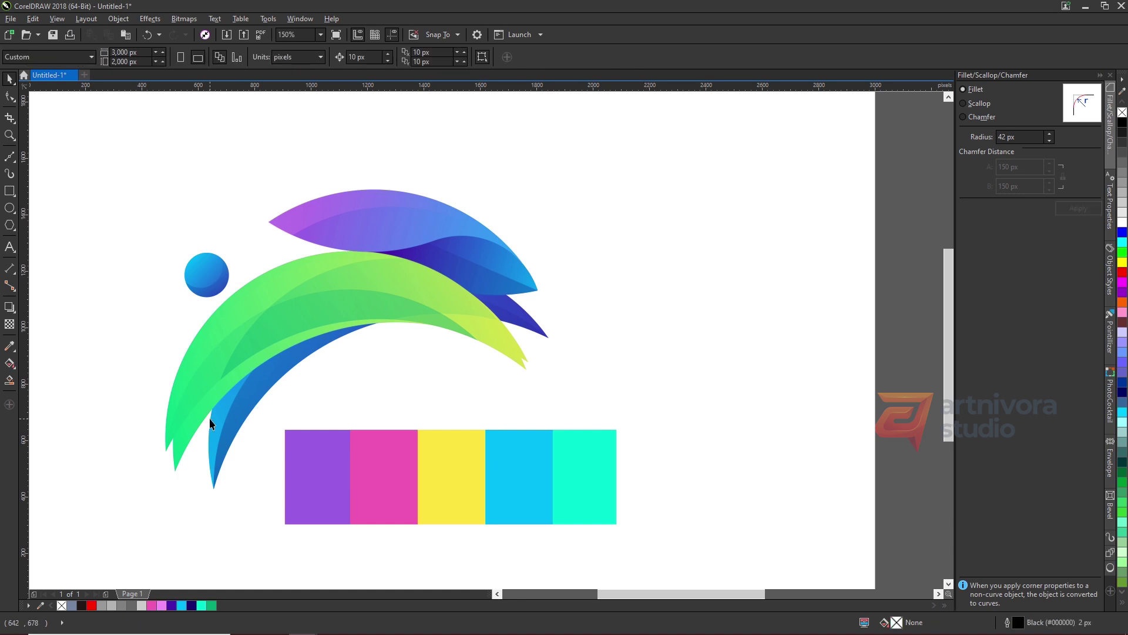
Step: Give the rotated crescent copy a black outline and remove its fill
left_click(207, 415)
right_click(1122, 122)
left_click(1122, 112)
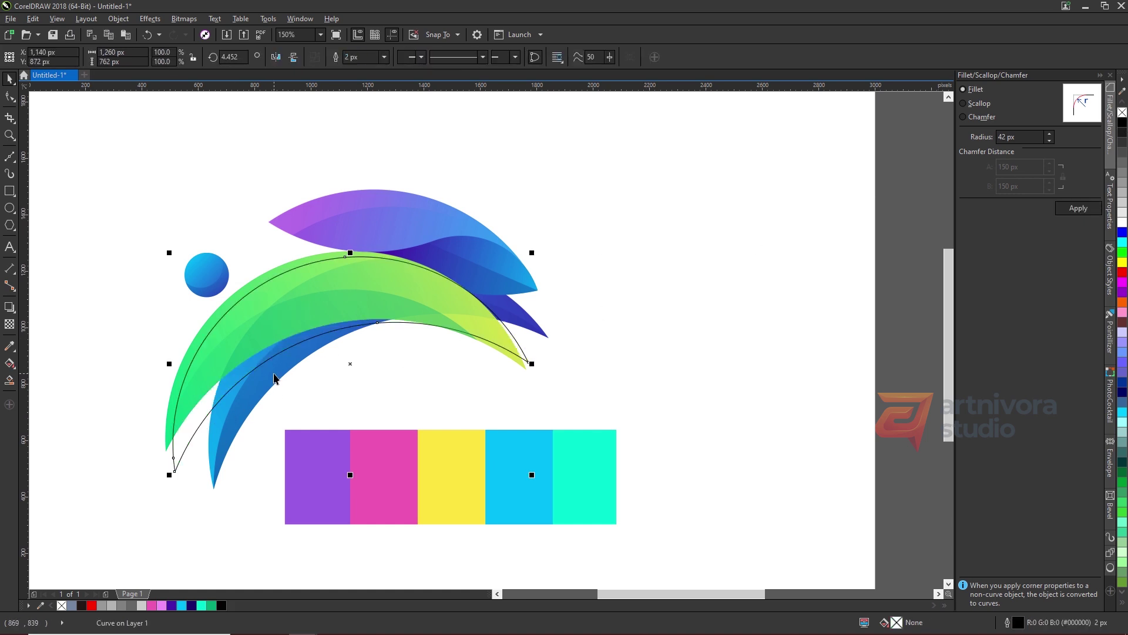
Step: Intersect the outlined crescent copy with the back crescent and fill the overlap with dark navy, #190A6B
scroll(262, 375, "up", 2)
left_click(362, 113, "shift")
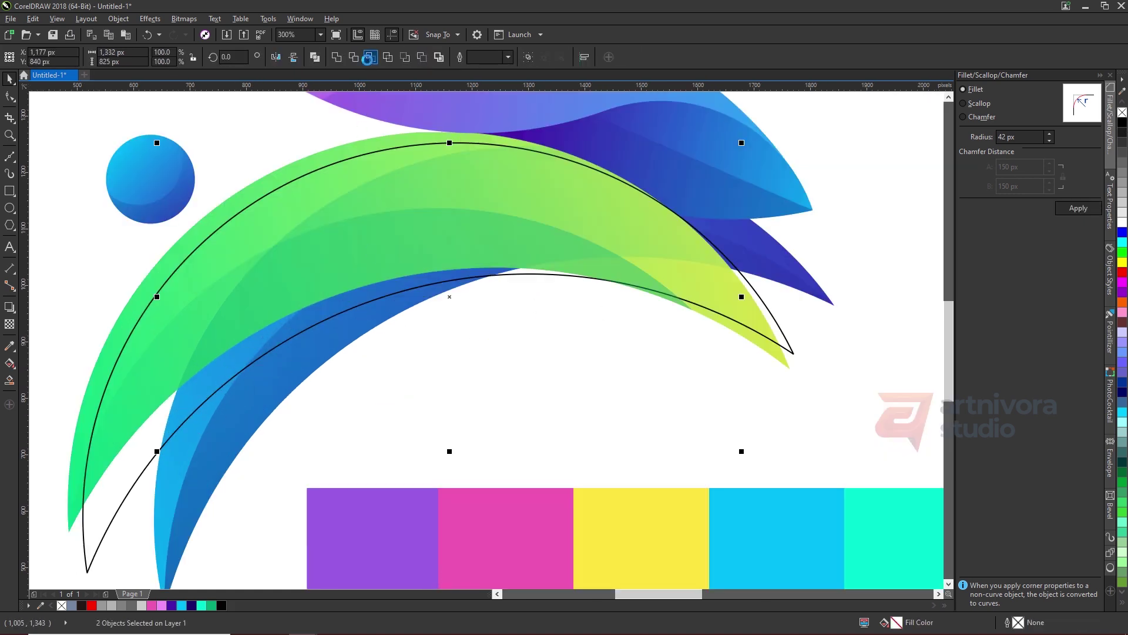
left_click(191, 606)
Step: Delete the outlined crescent copy, keeping only the navy shadow shape
left_click(140, 449)
left_click(186, 416)
key("Delete")
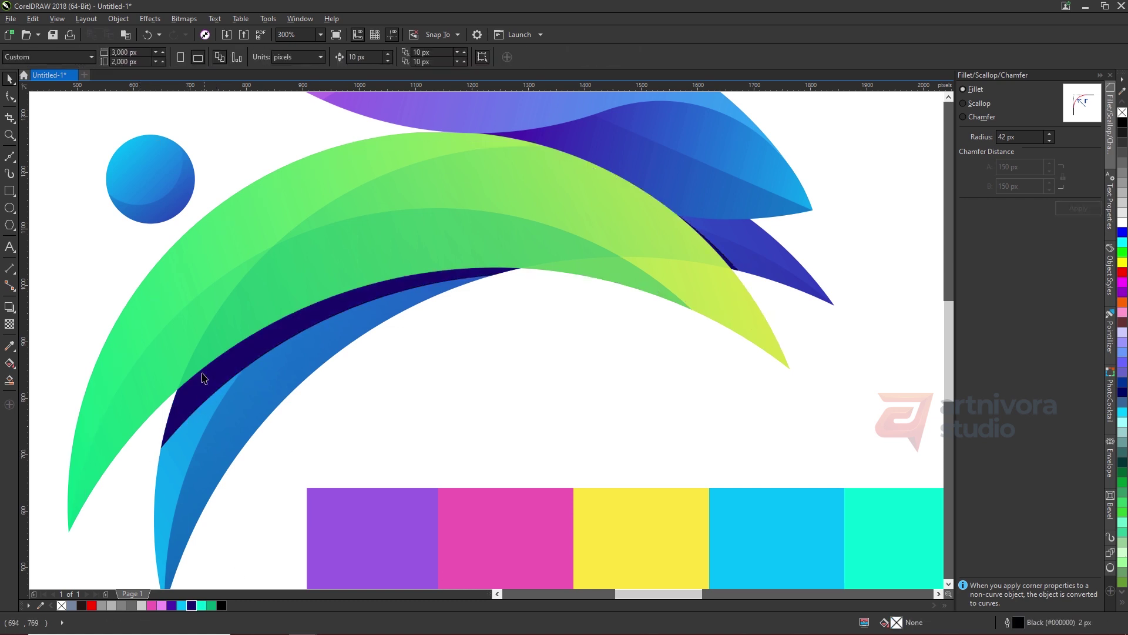
Step: Trim the navy shadow with the front green crescent, break it apart, and delete the stray sliver near the crescent's right end
left_click(156, 337)
left_click(269, 351, "shift")
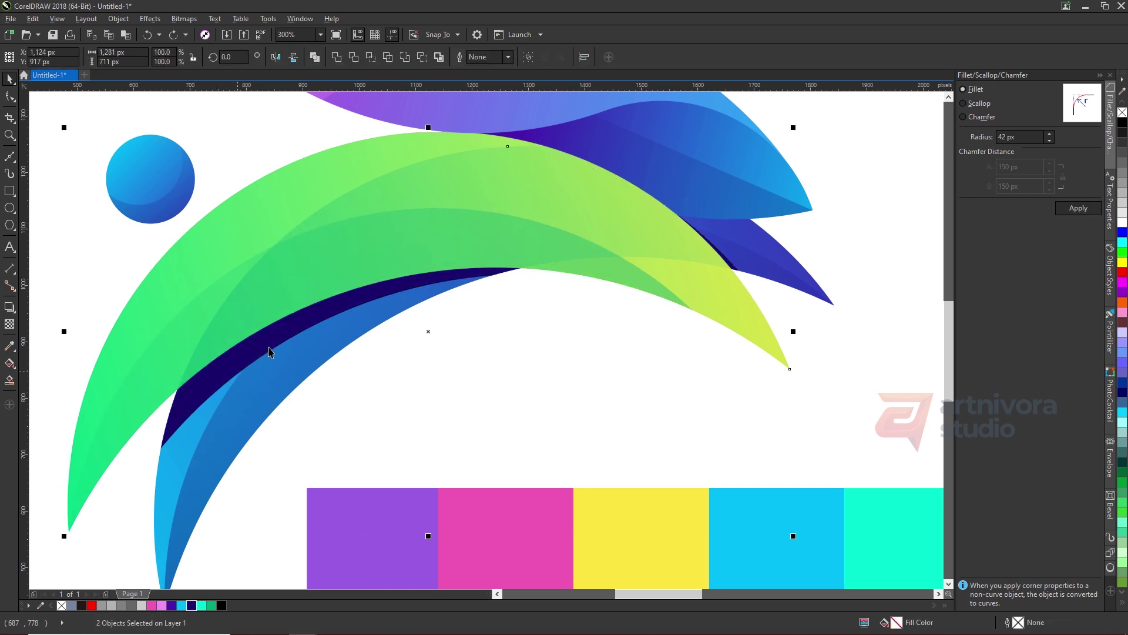
left_click(354, 57)
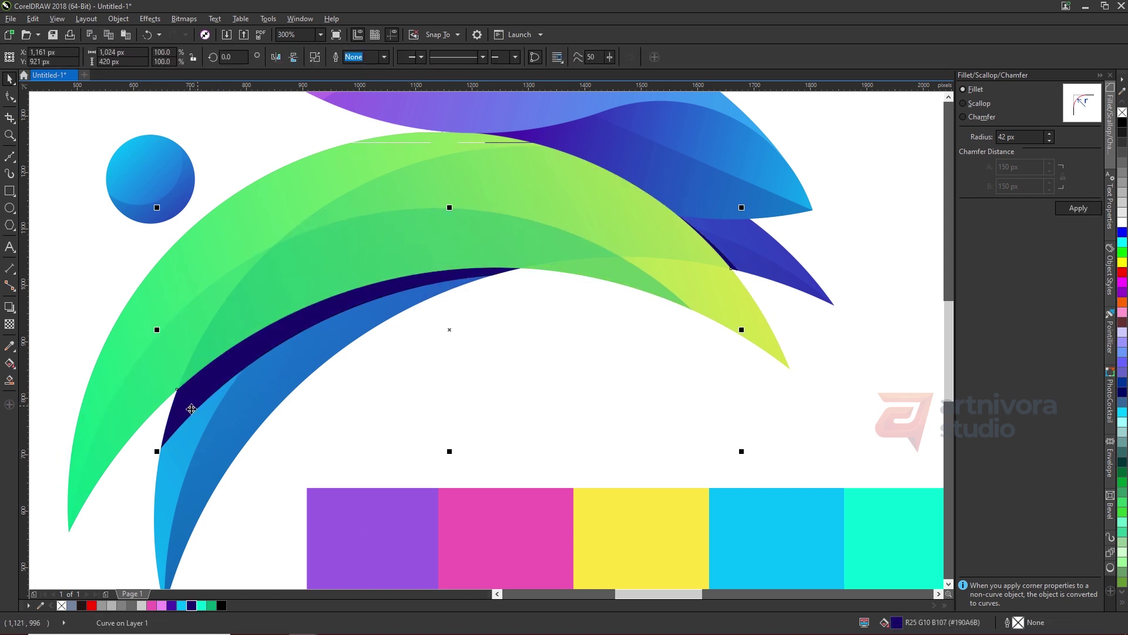
key("ctrl+k")
left_click(189, 410, "shift")
key("Delete")
Step: Apply a horizontal linear transparency to the navy shadow under the green crescent, fading toward its left end and extending past both sides
left_click(189, 410)
left_click(10, 325)
scroll(389, 323, "down", 1)
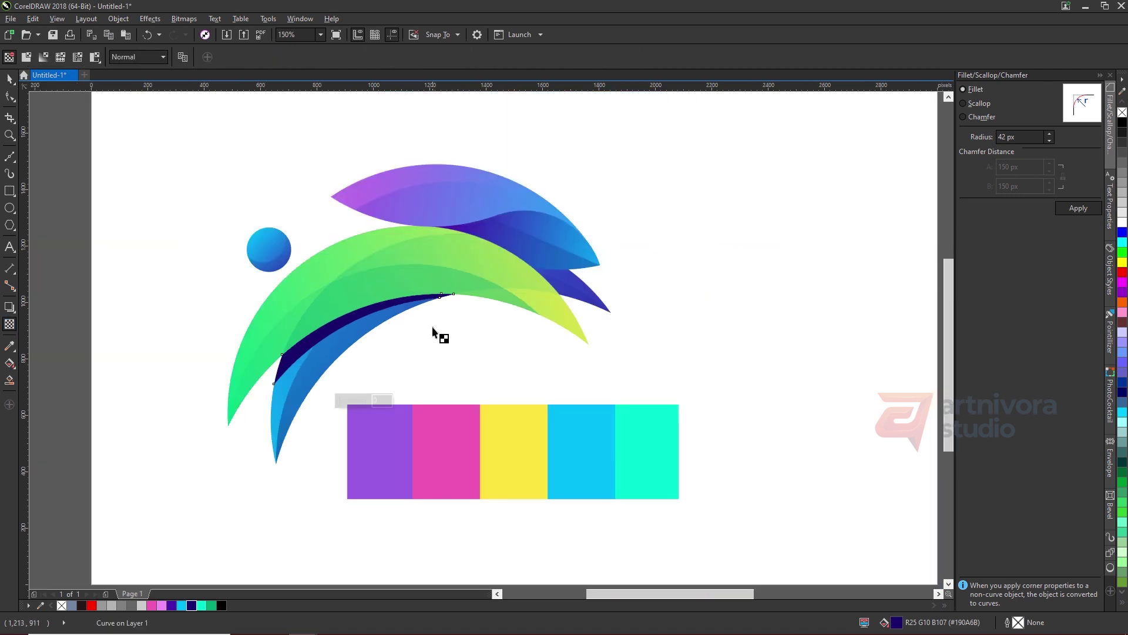
left_click_drag(585, 326, 247, 325)
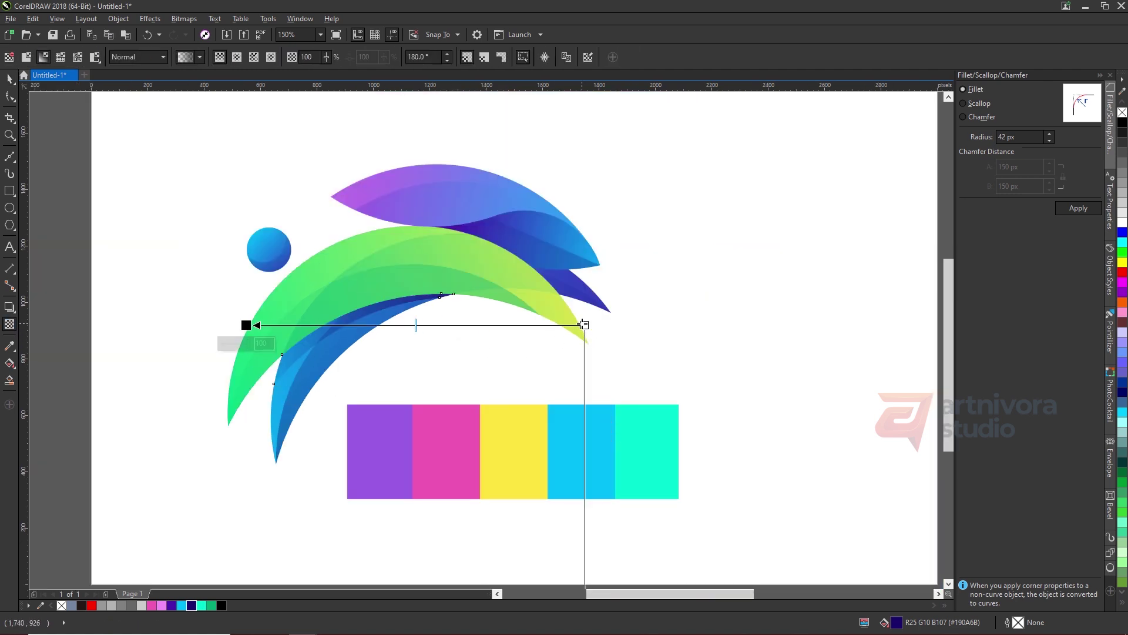
left_click_drag(584, 325, 779, 325)
left_click_drag(246, 325, 212, 326)
key("space")
left_click(386, 375)
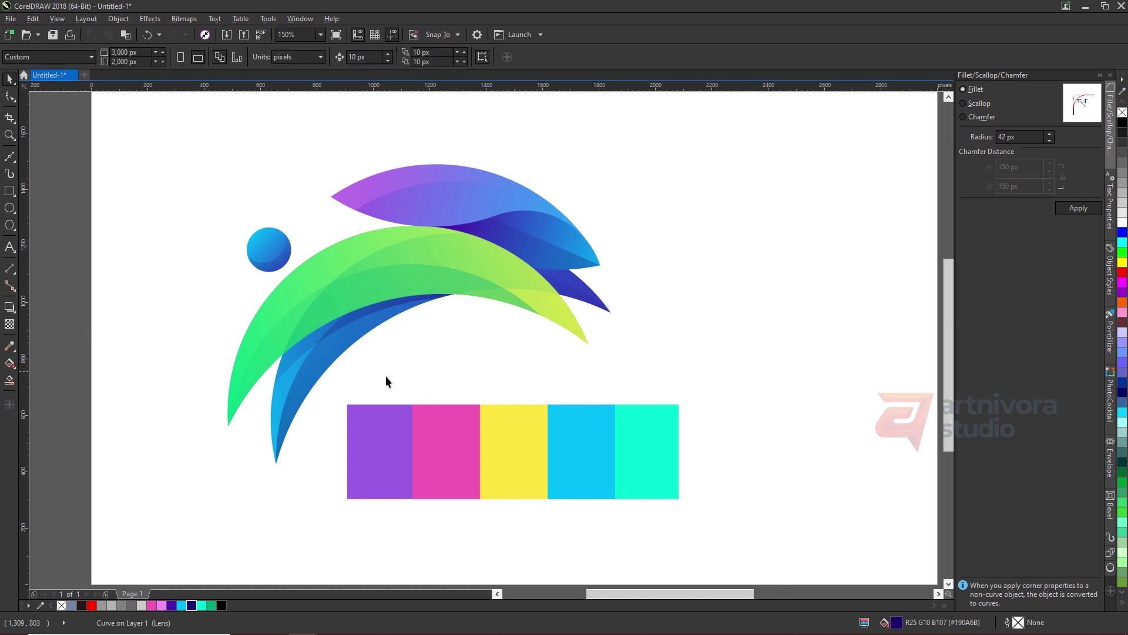
Step: Readjust the linear transparency of the back crescent's dark overlay to run nearly vertically, from below the palette swatches up to the green crescent
left_click(314, 369)
left_click(10, 324)
scroll(375, 310, "down", 1)
left_click_drag(388, 540, 462, 583)
scroll(388, 291, "up", 1)
left_click_drag(383, 254, 399, 309)
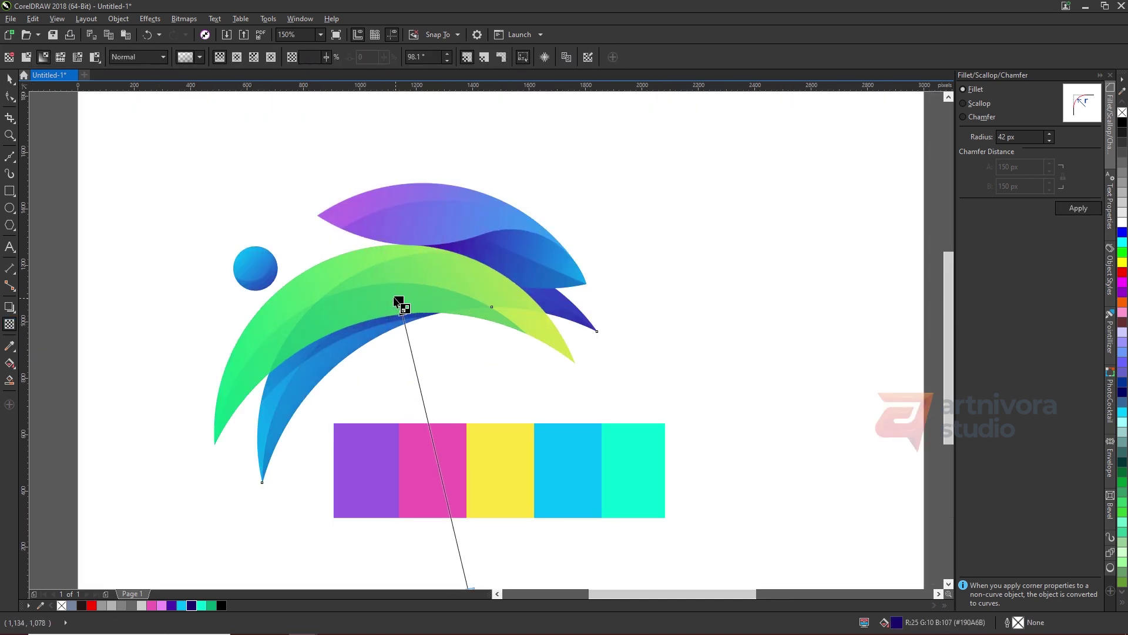
scroll(384, 291, "down", 2)
left_click_drag(460, 584, 465, 550)
key("space")
left_click(416, 418)
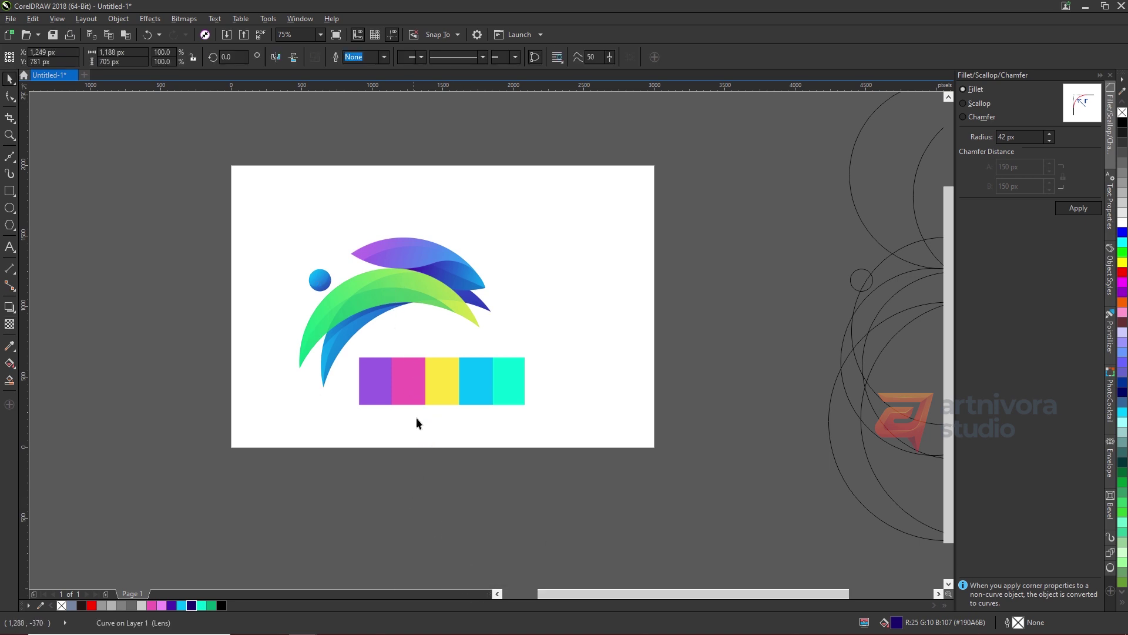
Step: Duplicate the purple leaf shape and rotate the copy about 4 degrees around its lower-right tip so its left end drops over the green crescent
scroll(420, 295, "up", 1)
scroll(385, 212, "up", 1)
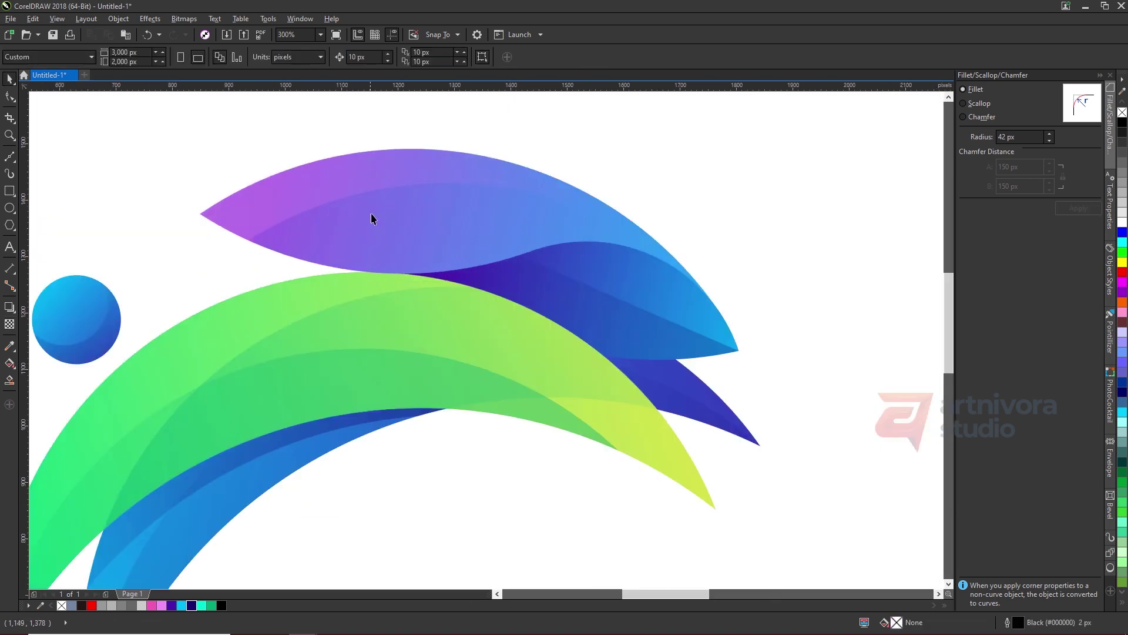
left_click(432, 230)
left_click(485, 232)
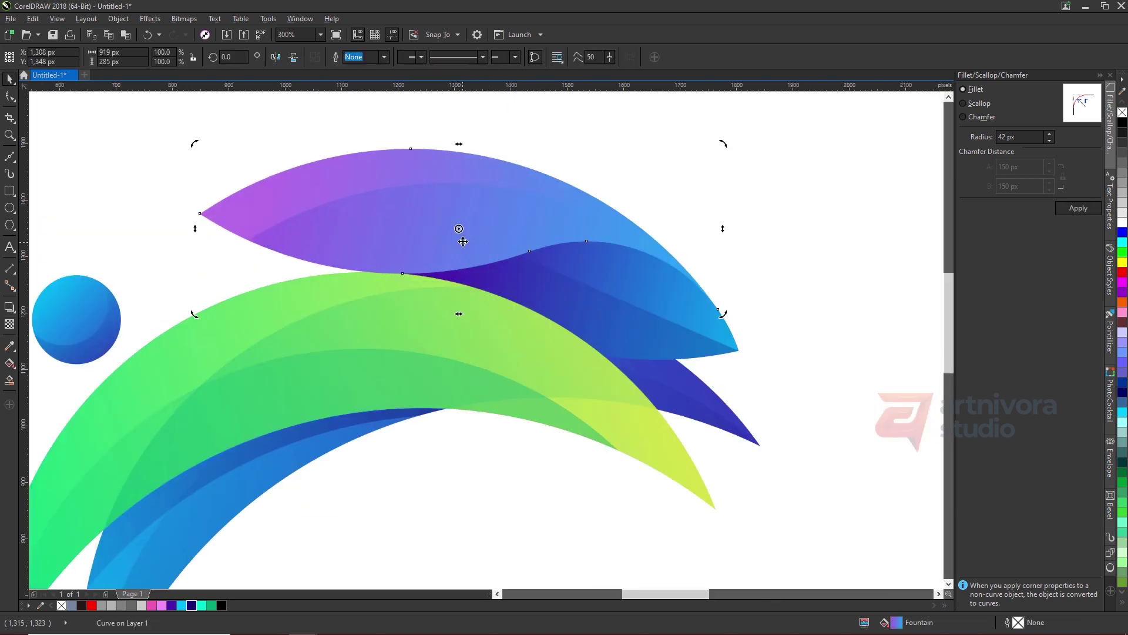
left_click_drag(194, 144, 187, 182)
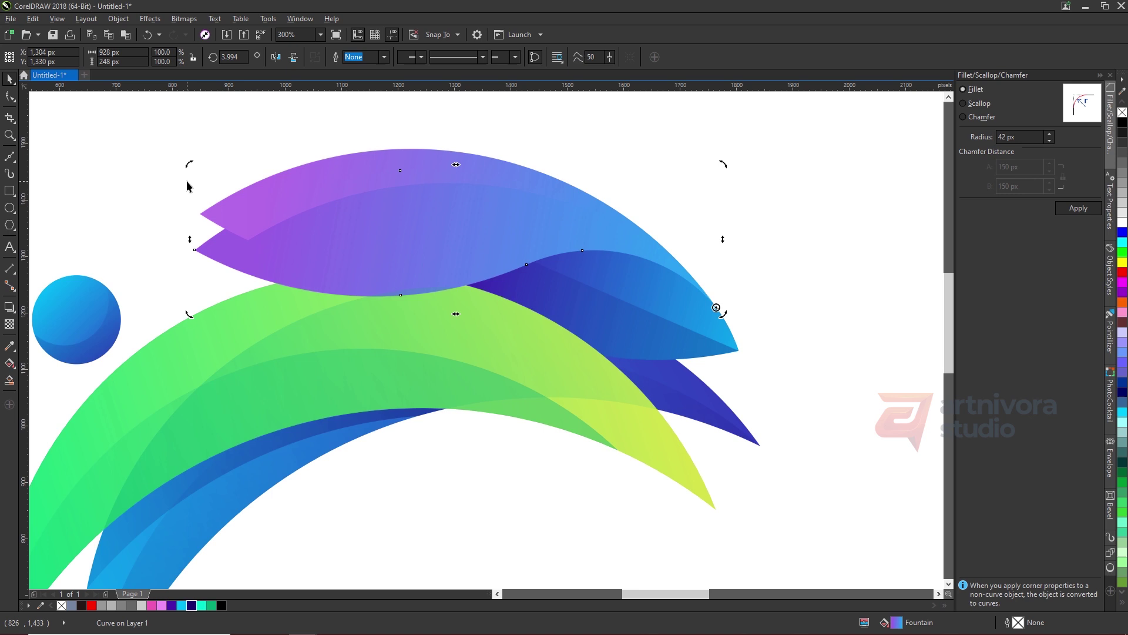
Step: Intersect the rotated leaf copy with the green crescent, fill the overlap with green #03A874, and discard the copy
left_click(213, 307, "shift")
left_click(371, 56)
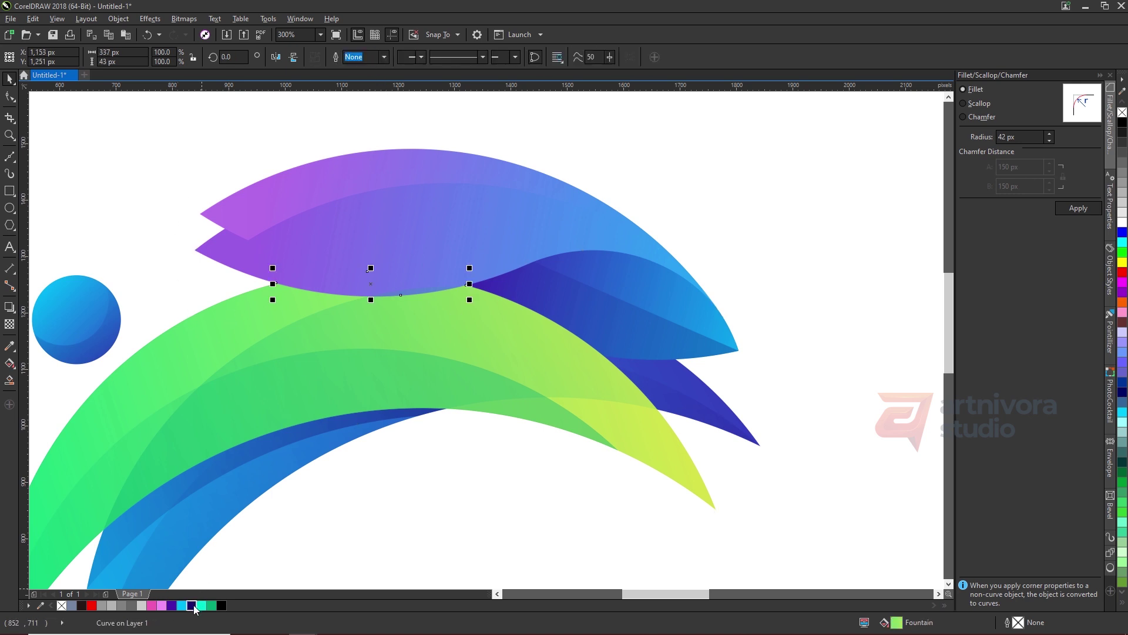
left_click(212, 606)
left_click(219, 256)
key("Delete")
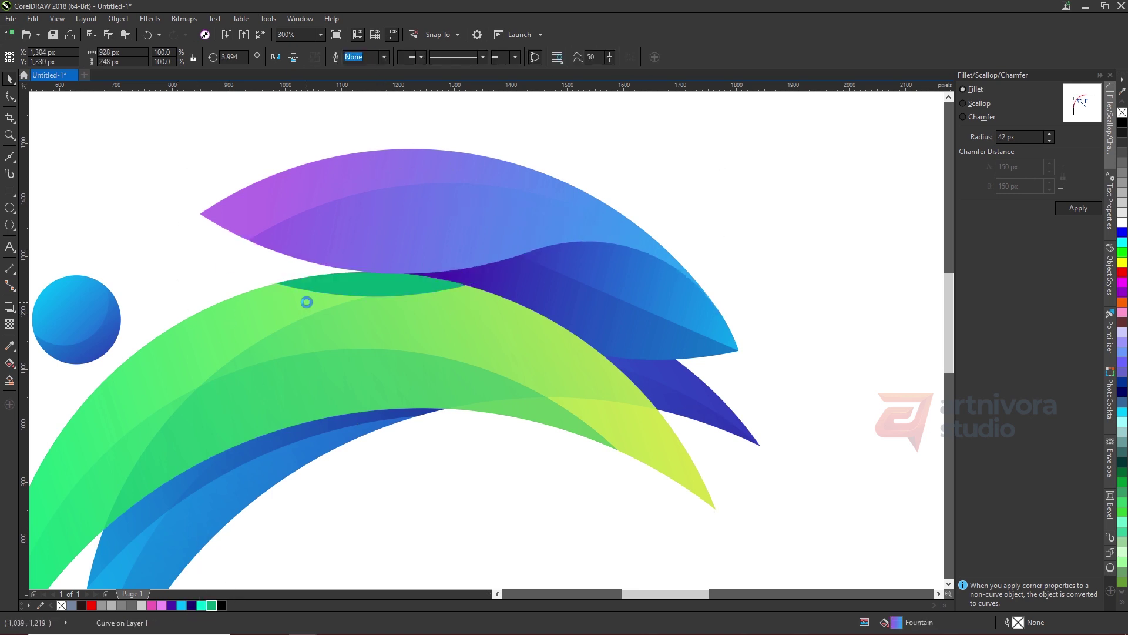
Step: Apply a horizontal linear transparency to the green shadow shape, fading from right to left
left_click(10, 324)
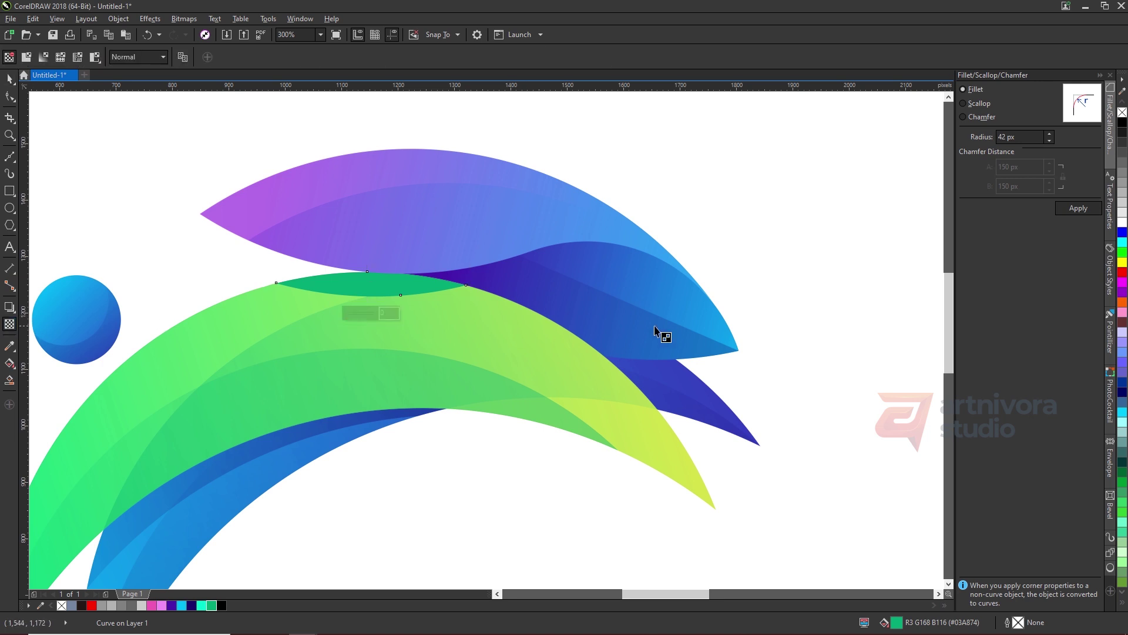
left_click_drag(718, 332, 206, 333)
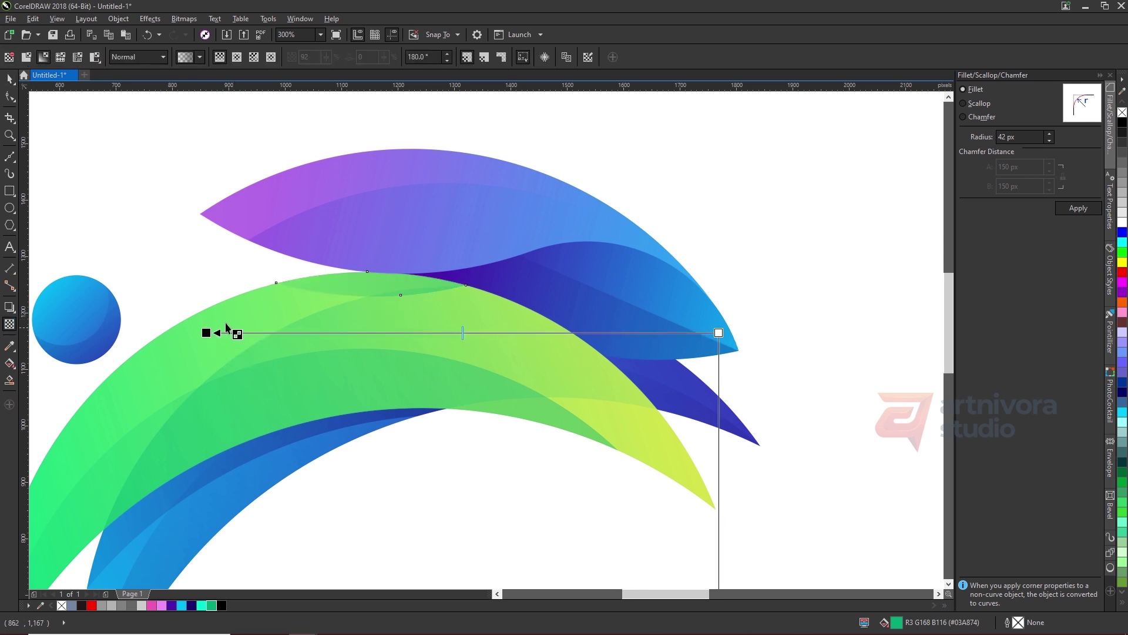
key("space")
key("Escape")
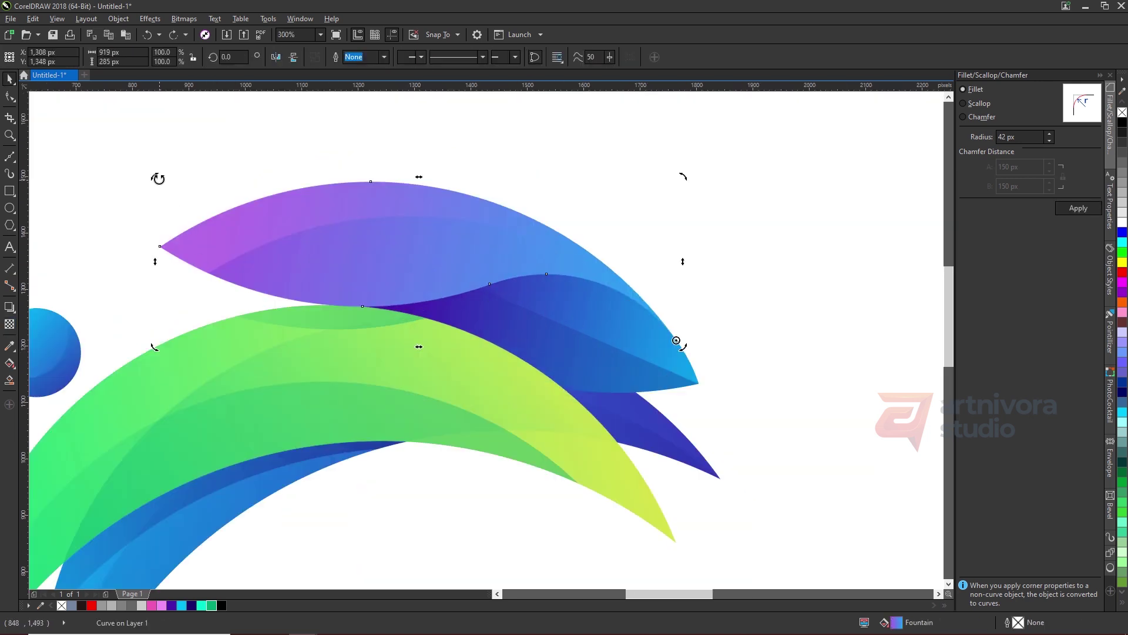
Step: Create a navy #190A6B shadow on the blue leaf by intersecting it with a temporary purple leaf copy rotated about 4 degrees
left_click_drag(158, 179, 151, 220)
left_click(604, 323, "shift")
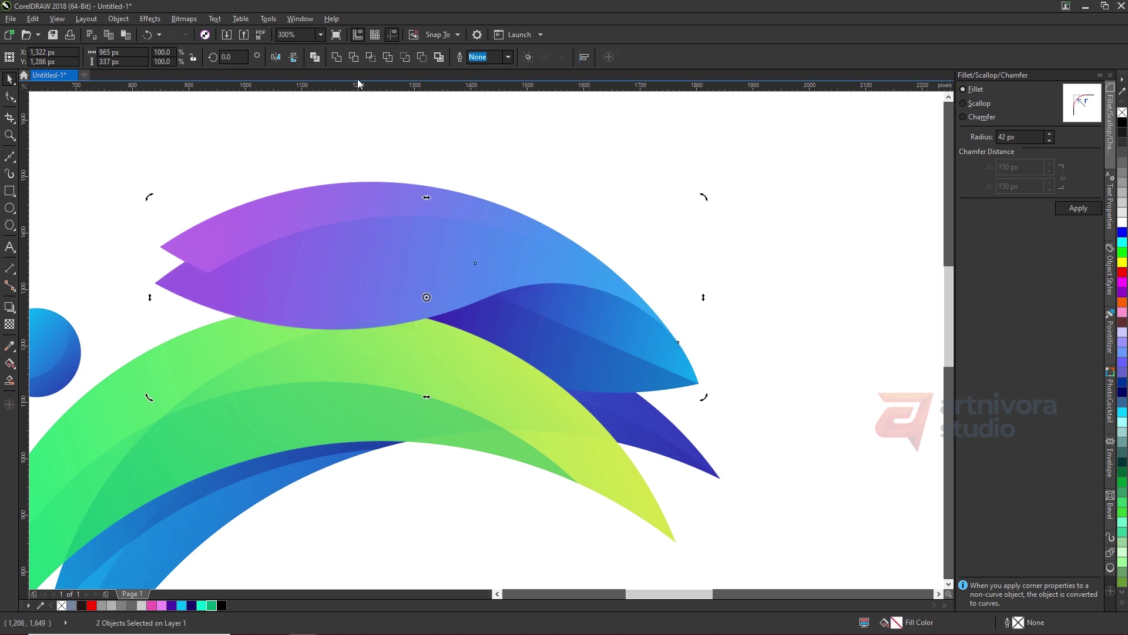
left_click(365, 56)
left_click(192, 605)
left_click(373, 301)
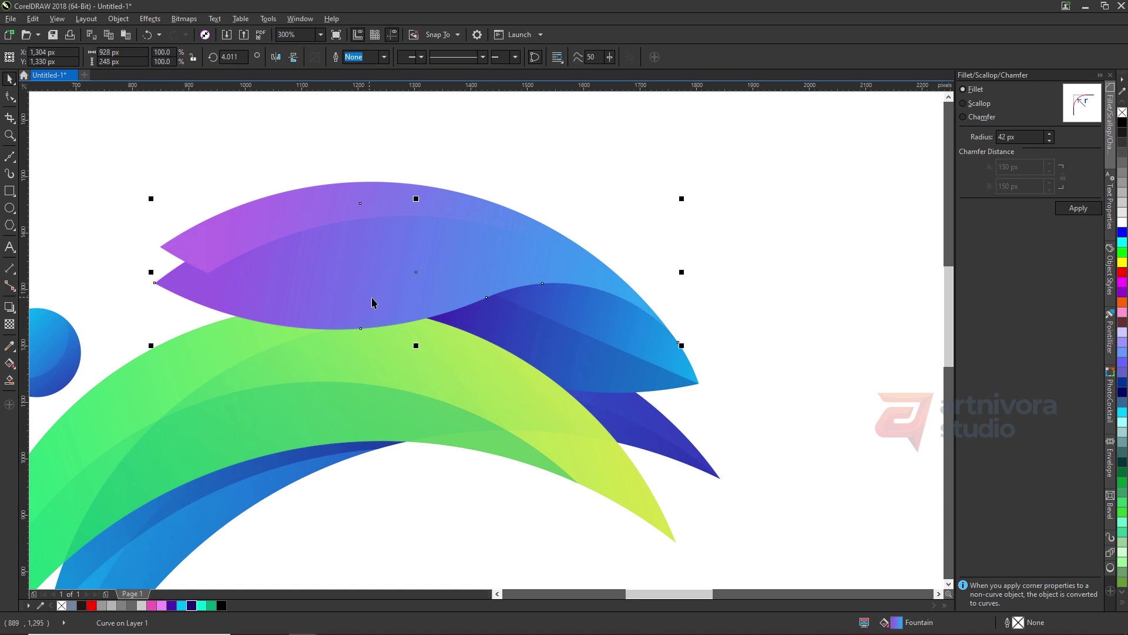
key("Delete")
Step: Apply a horizontal linear transparency to the navy shadow between the leaves, fading leftward with its start extended well past the right tip
left_click(520, 287)
left_click(10, 324)
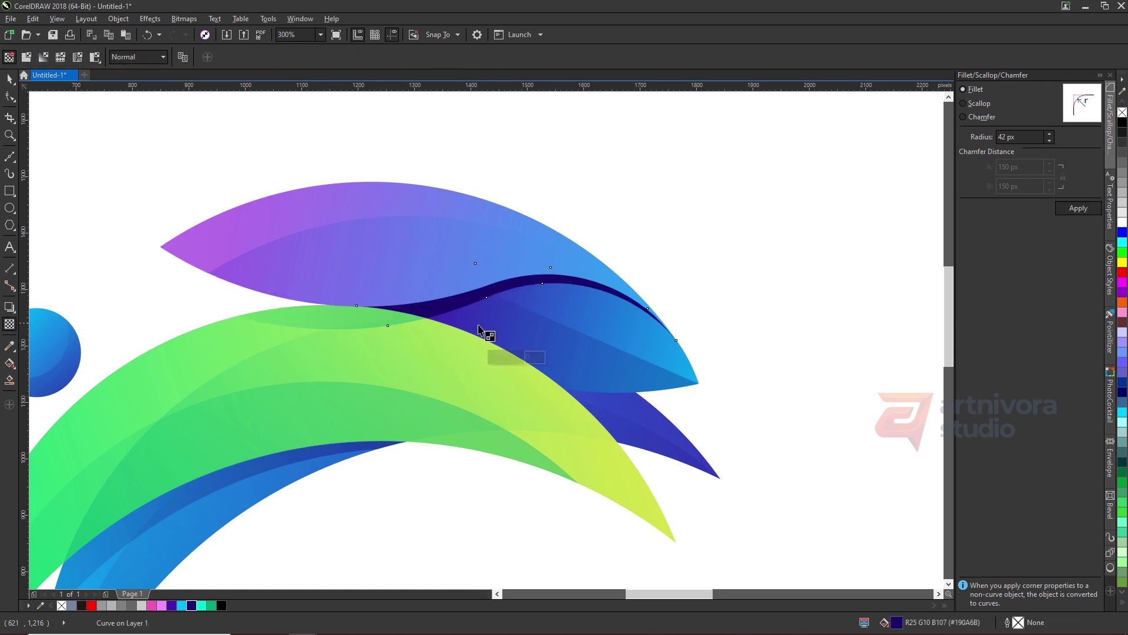
left_click_drag(812, 335, 333, 335)
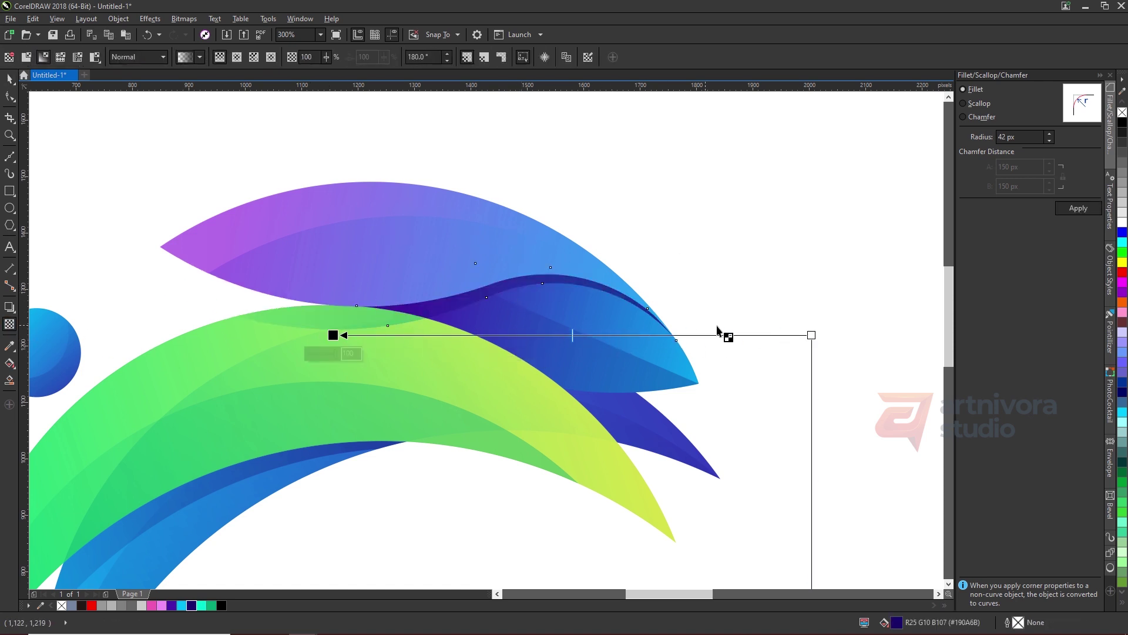
left_click_drag(811, 336, 973, 335)
scroll(514, 263, "down", 1)
key("space")
left_click(671, 282)
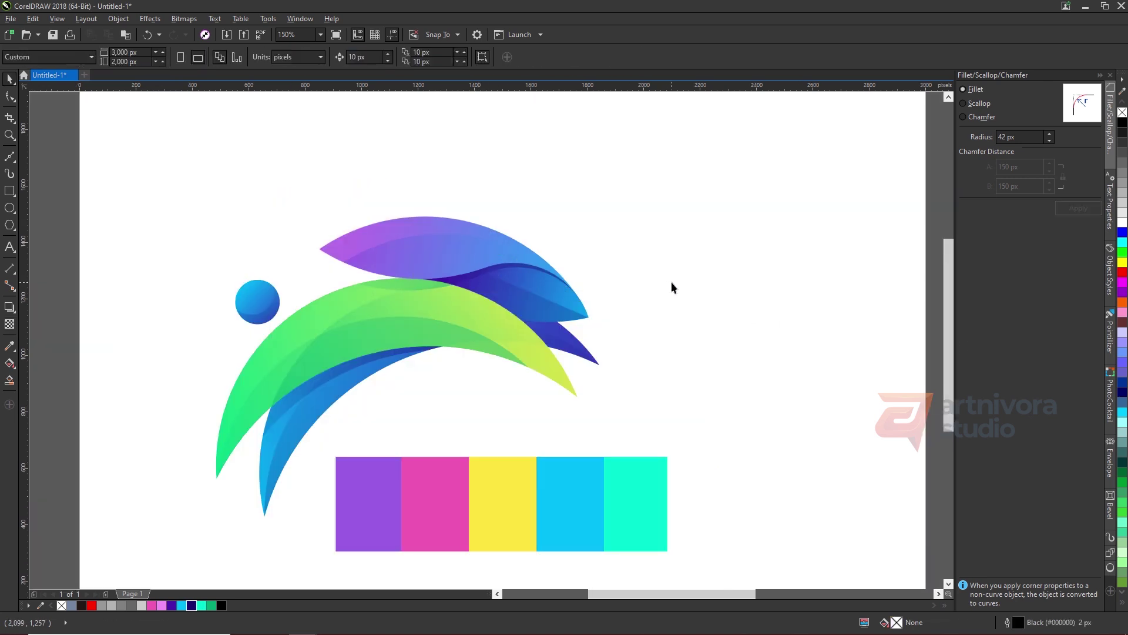
Step: Intersect a copy of the blue leaf, offset down and right, with the back crescent and fill the overlap with navy #190A6B
scroll(561, 319, "up", 2)
left_click_drag(559, 231, 591, 255)
left_click(589, 392, "shift")
left_click(370, 57)
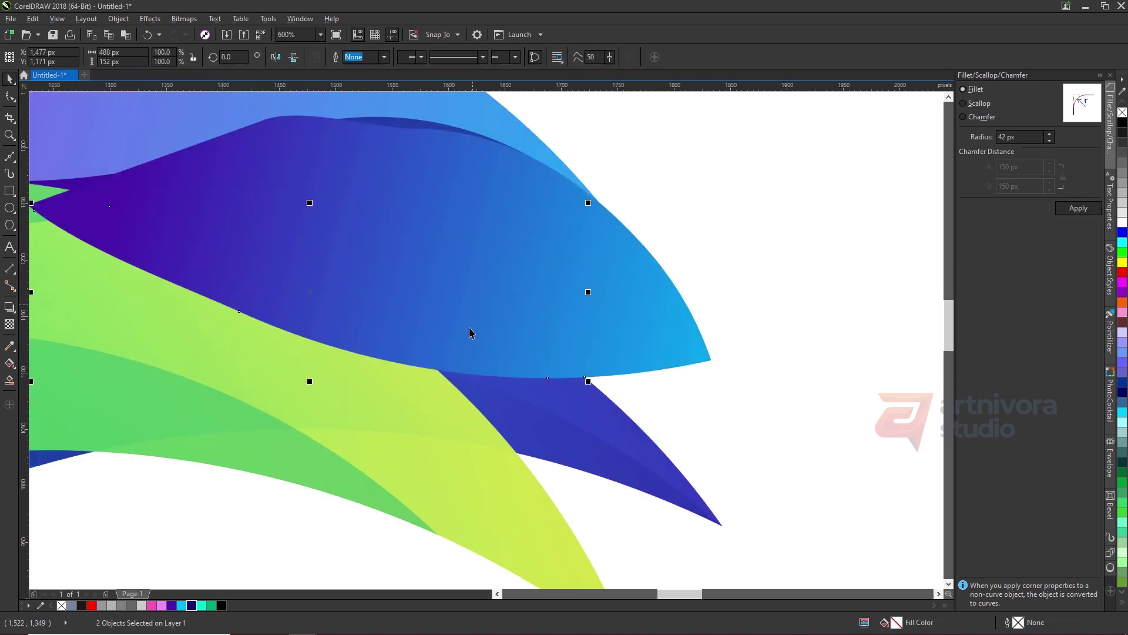
left_click(183, 606)
key("ctrl+Page_Down")
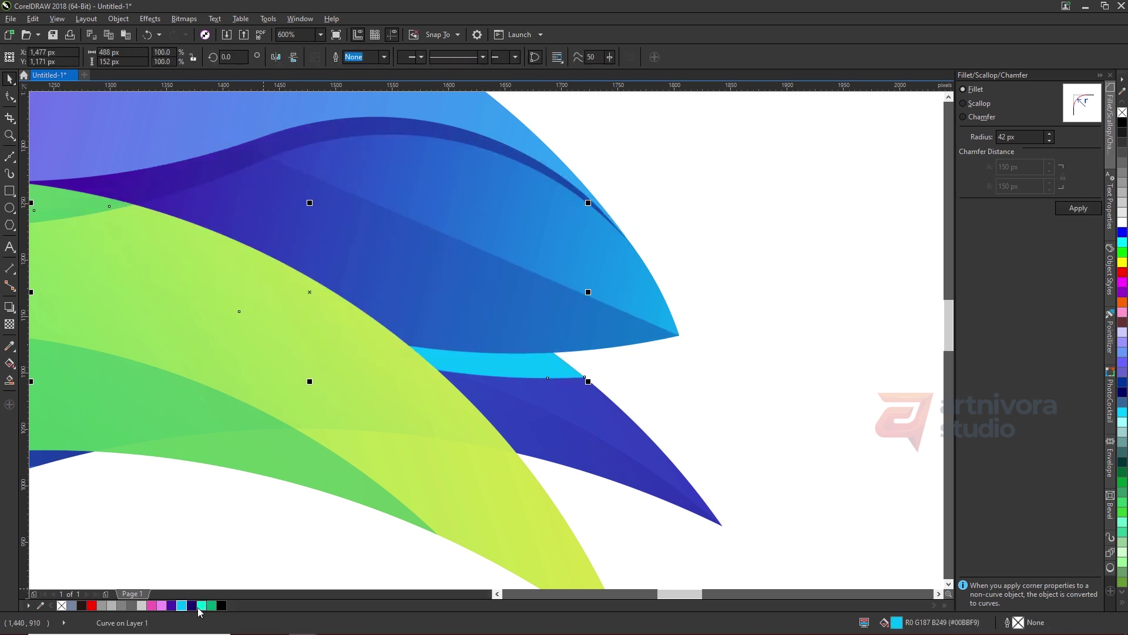
left_click(192, 605)
Step: Apply a horizontal linear transparency at 0 degrees to the navy shadow below the blue leaf, fading toward the right
left_click(10, 324)
left_click_drag(228, 372, 624, 372)
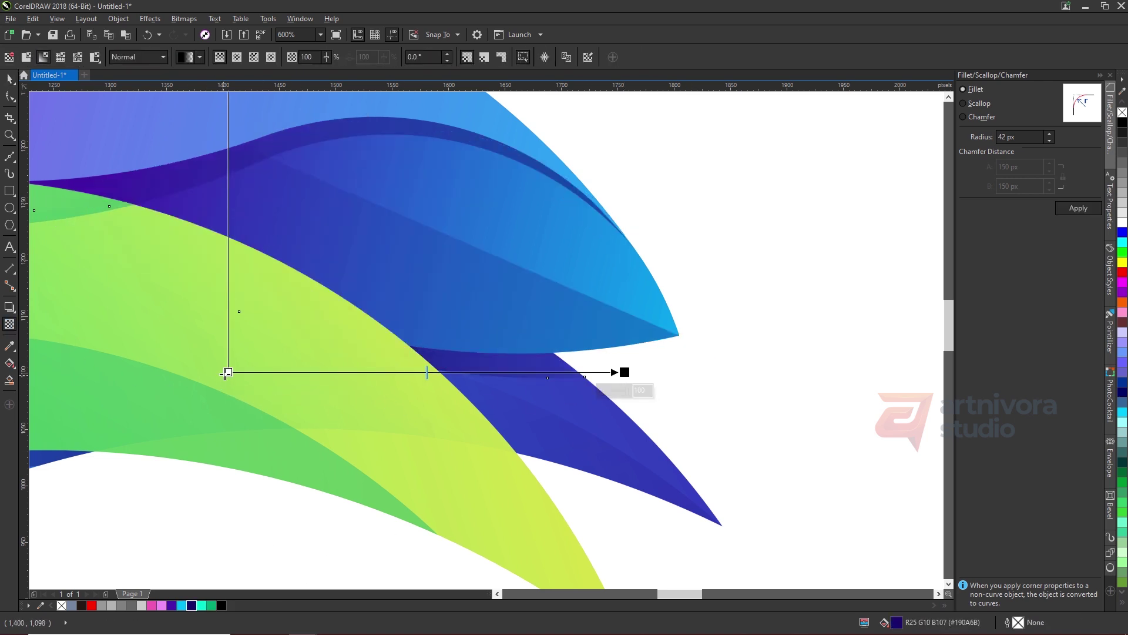
left_click_drag(227, 371, 308, 373)
key("space")
key("Escape")
Step: Intersect a green crescent copy, offset about 41 px right and 8 px up, with the back crescent and fill the overlap navy #190A6B
scroll(520, 297, "down", 2)
scroll(525, 325, "up", 1)
left_click(491, 333)
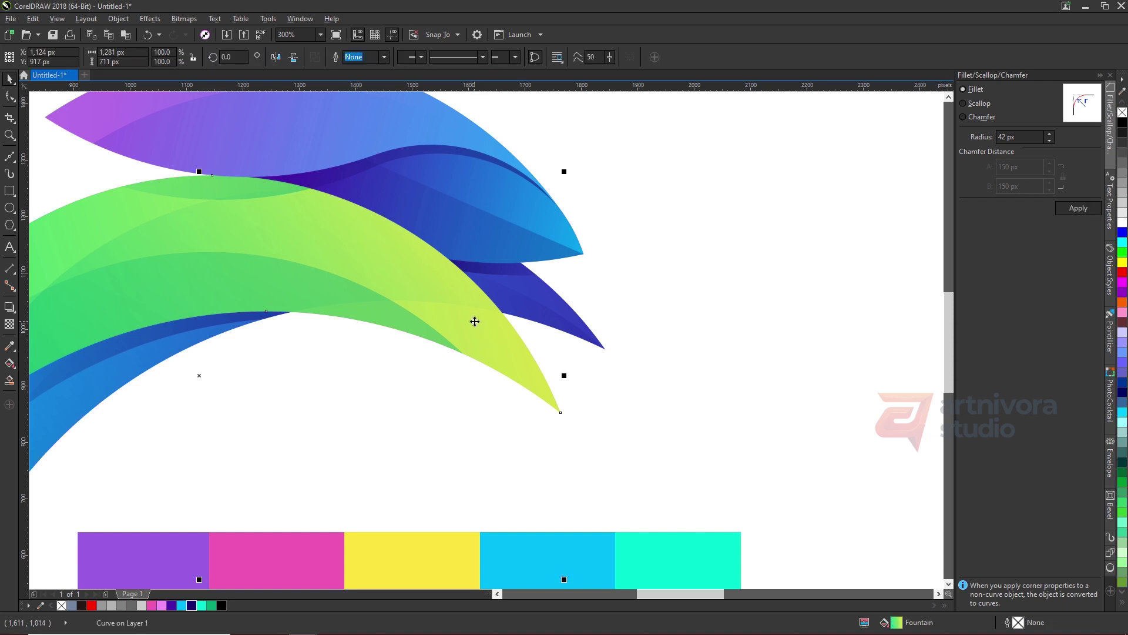
left_click_drag(475, 321, 504, 323)
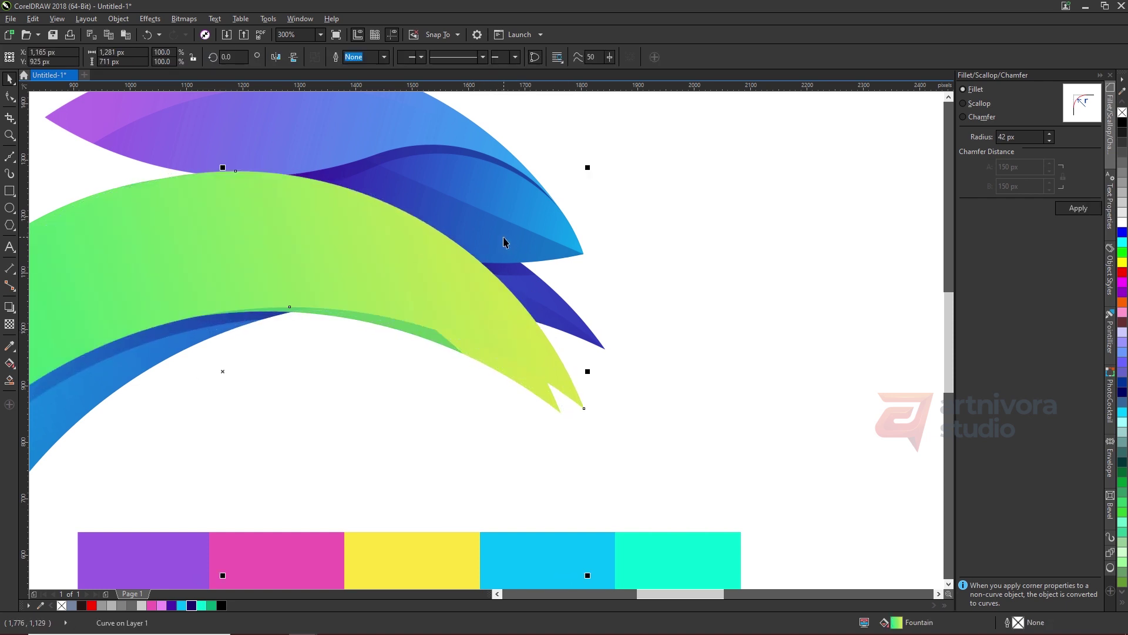
left_click(538, 287, "shift")
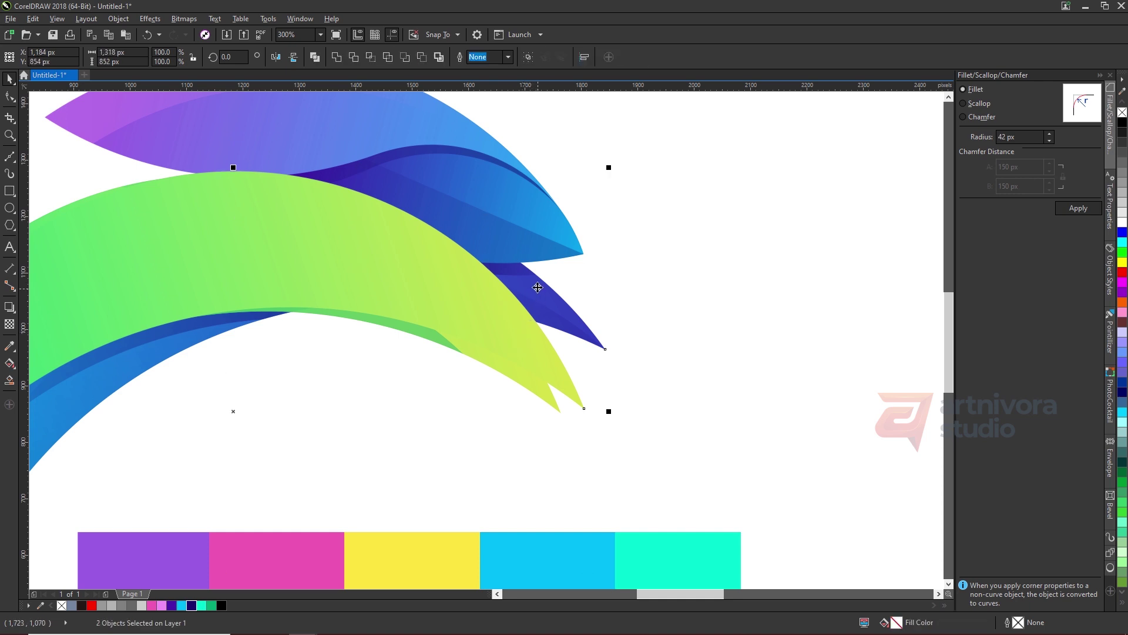
left_click(368, 59)
scroll(486, 277, "up", 2)
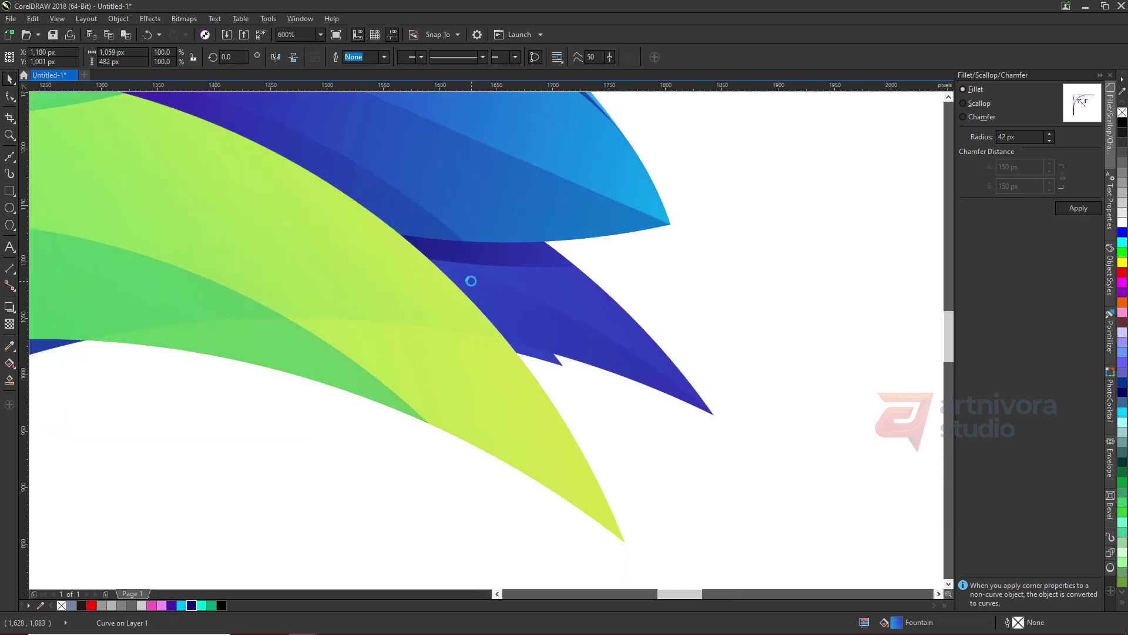
left_click(191, 605)
Step: Apply a diagonal linear transparency to the navy shadow beside the green crescent's right end, fading toward the lower right
left_click(10, 324)
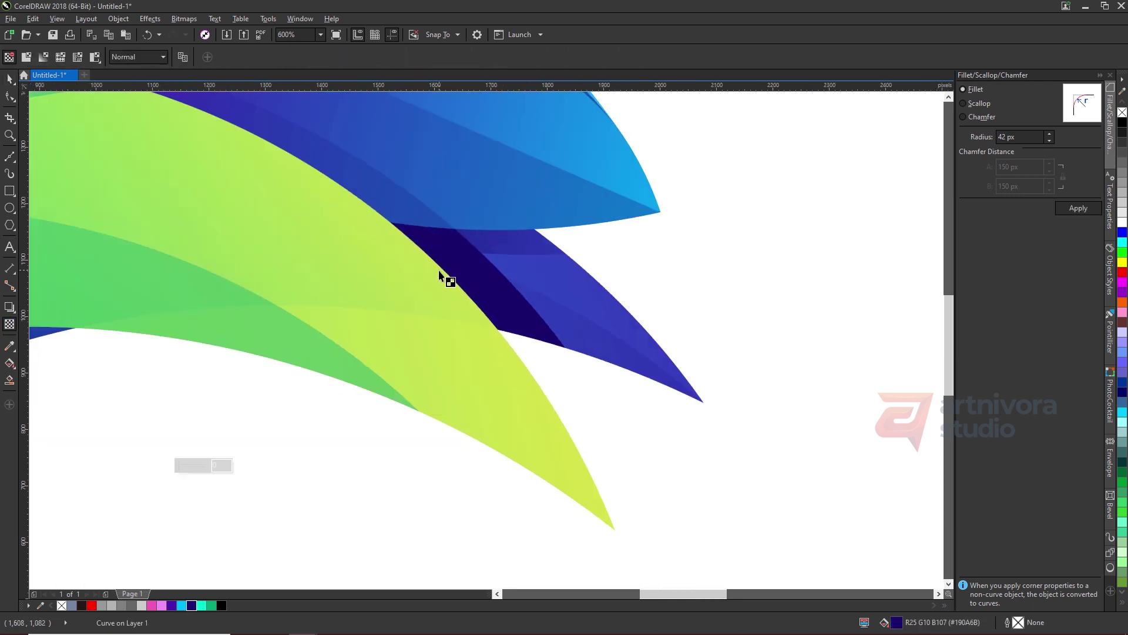
scroll(440, 274, "down", 2)
left_click_drag(263, 216, 520, 364)
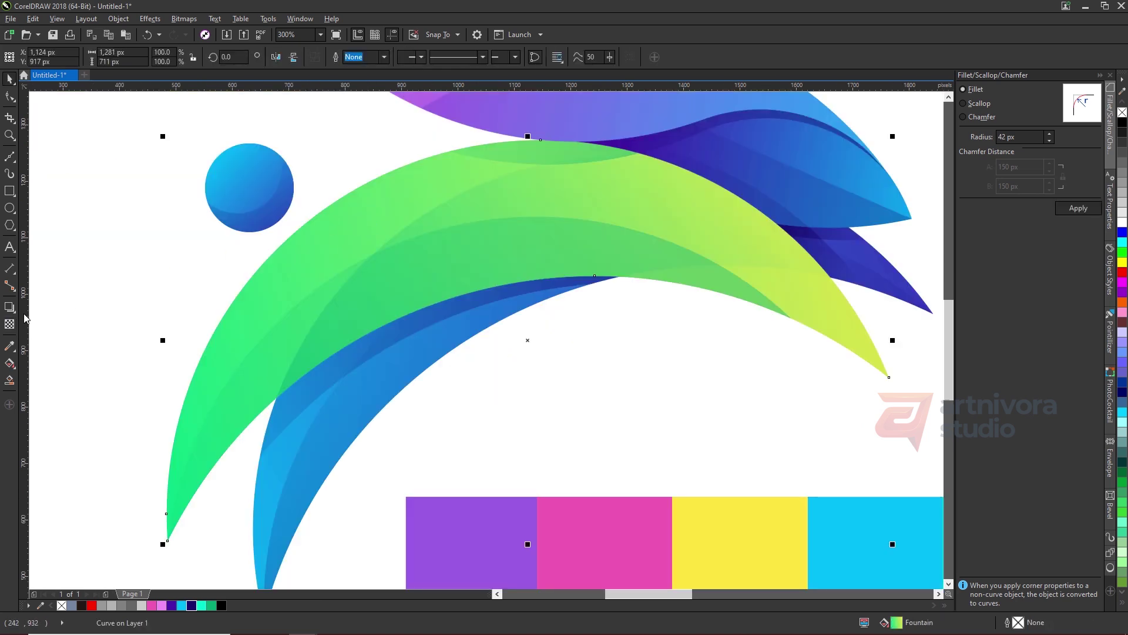
Step: Add a one-step inside contour to the front green crescent with an offset of 8 px
left_click(16, 312)
left_click(30, 321)
mouse_move(169, 374)
left_mouse_down()
mouse_move(194, 379)
mouse_move(172, 372)
left_mouse_up()
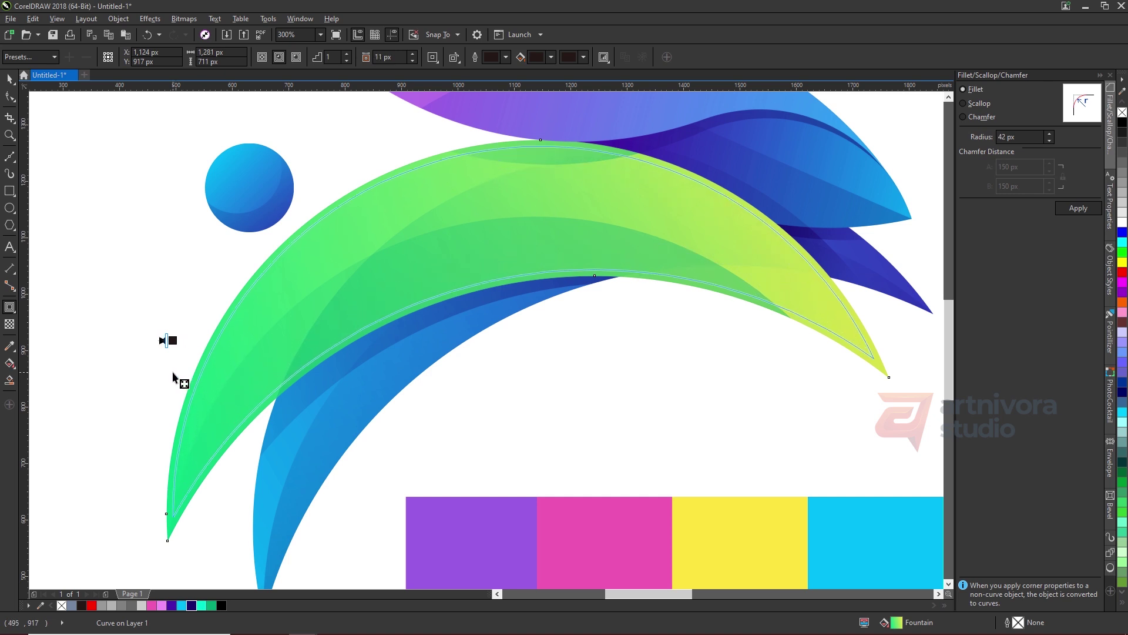
left_click_drag(172, 373, 172, 373)
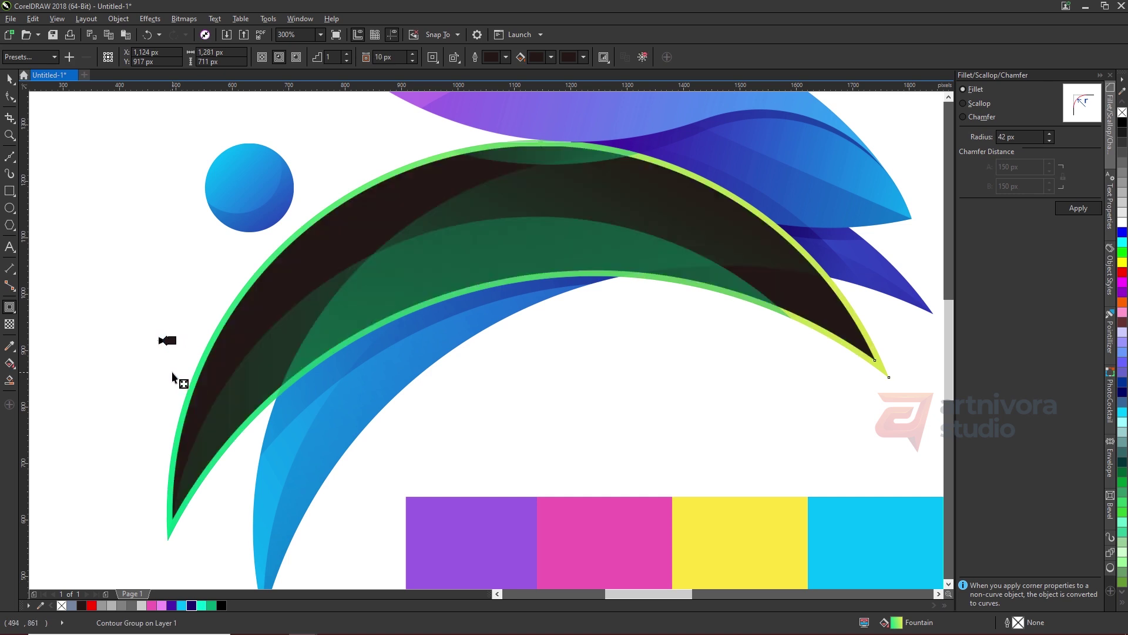
left_click(399, 58)
type("8")
key("Return")
key("space")
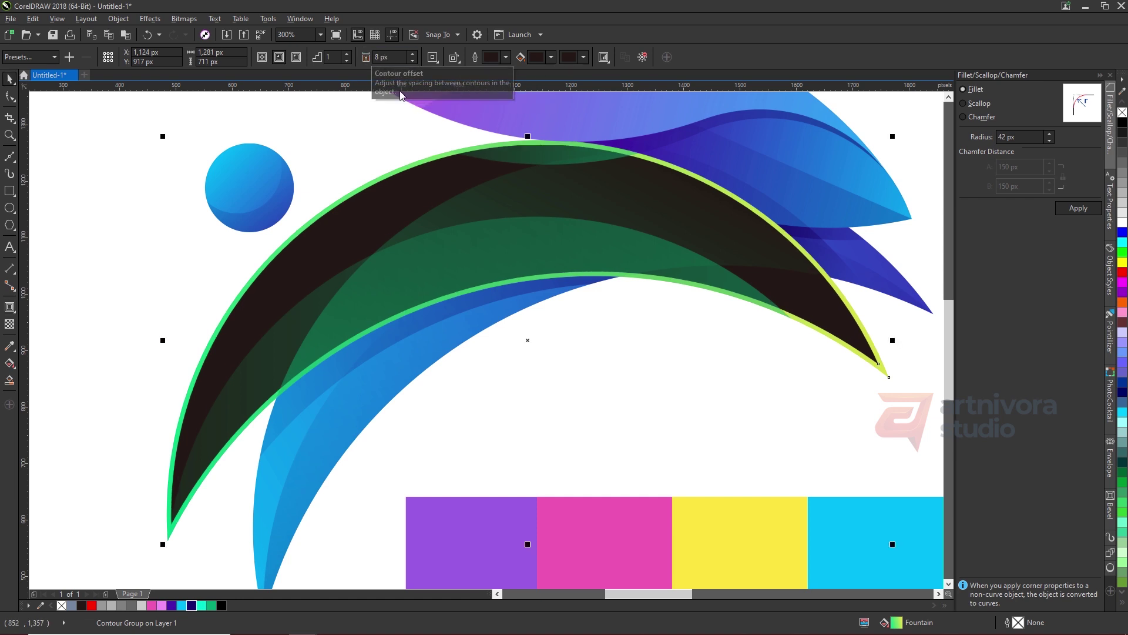
Step: Break the contour apart from the green crescent and give the inner curve a black outline with no fill
key("ctrl+k")
right_click(1122, 123)
left_click(1123, 112)
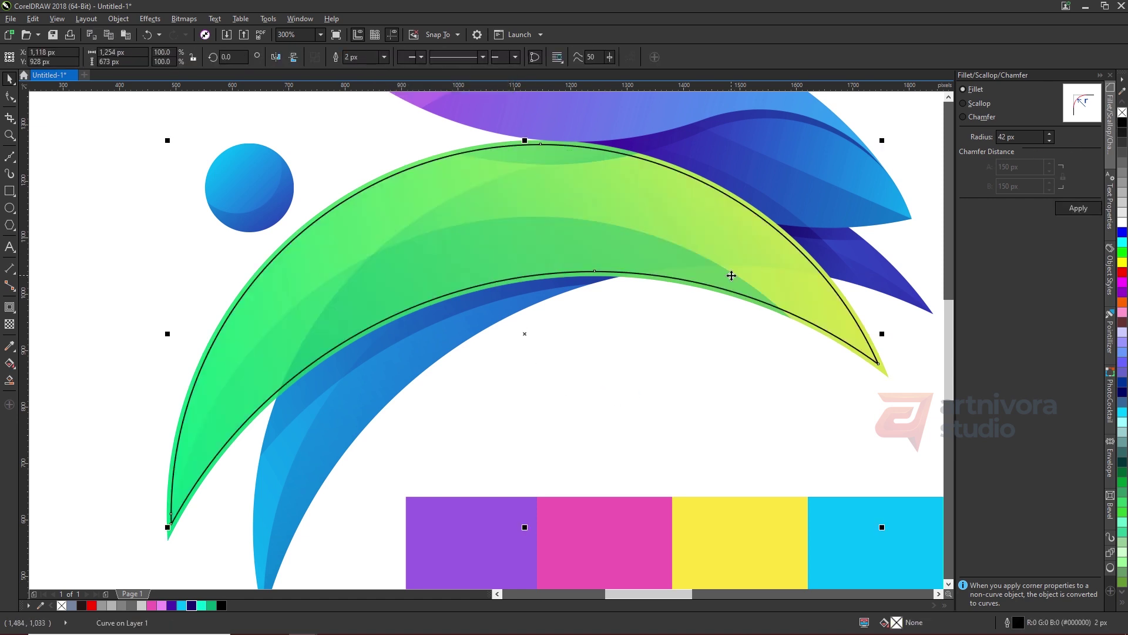
Step: Move the inner curve's end nodes onto the green crescent's two tips and reshape its lower edge between them
left_click(474, 155)
key("F10")
left_click(472, 152)
scroll(454, 200, "down", 1)
scroll(351, 329, "up", 1)
scroll(267, 385, "up", 1)
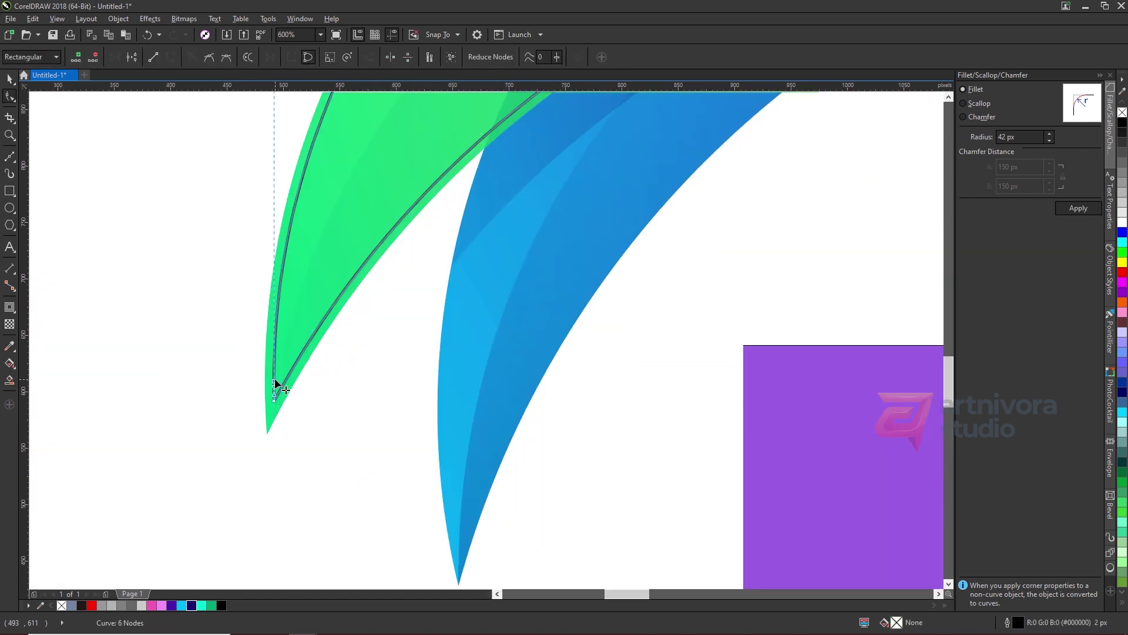
left_click_drag(275, 400, 268, 434)
mouse_move(335, 306)
left_mouse_down()
mouse_move(334, 295)
mouse_move(329, 317)
left_mouse_up()
scroll(329, 317, "down", 2)
scroll(670, 251, "up", 2)
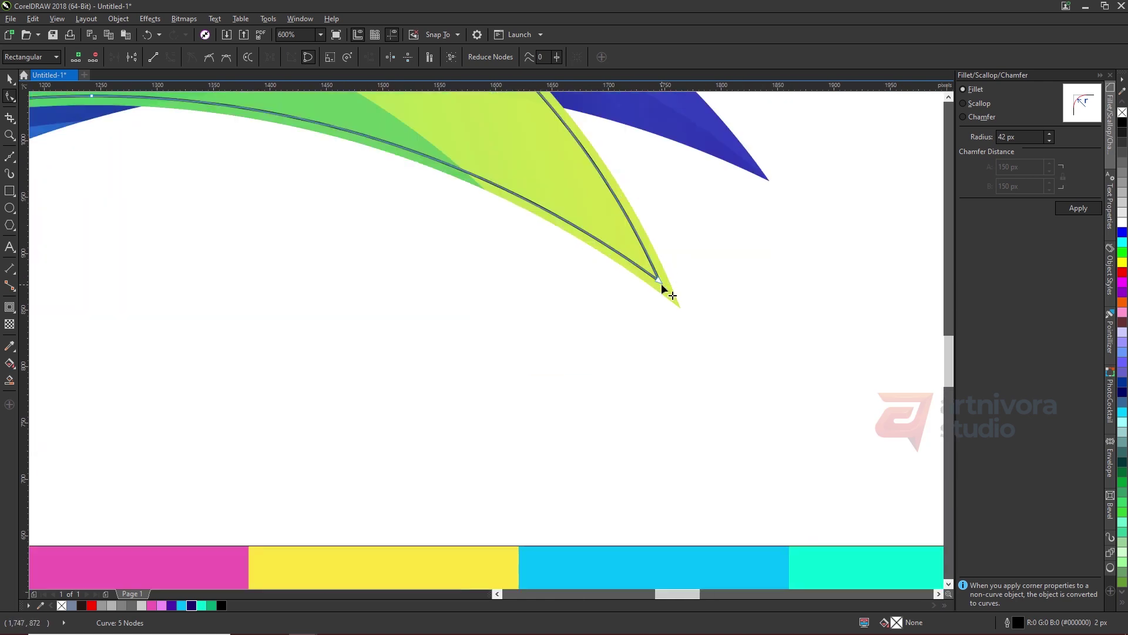
left_click_drag(658, 275, 680, 308)
left_click_drag(517, 189, 513, 171)
Step: Pull the inner curve's upper edge outward beyond the green crescent's top edge, leaving its lower edge inside
scroll(523, 263, "down", 2)
left_click_drag(388, 157, 382, 108)
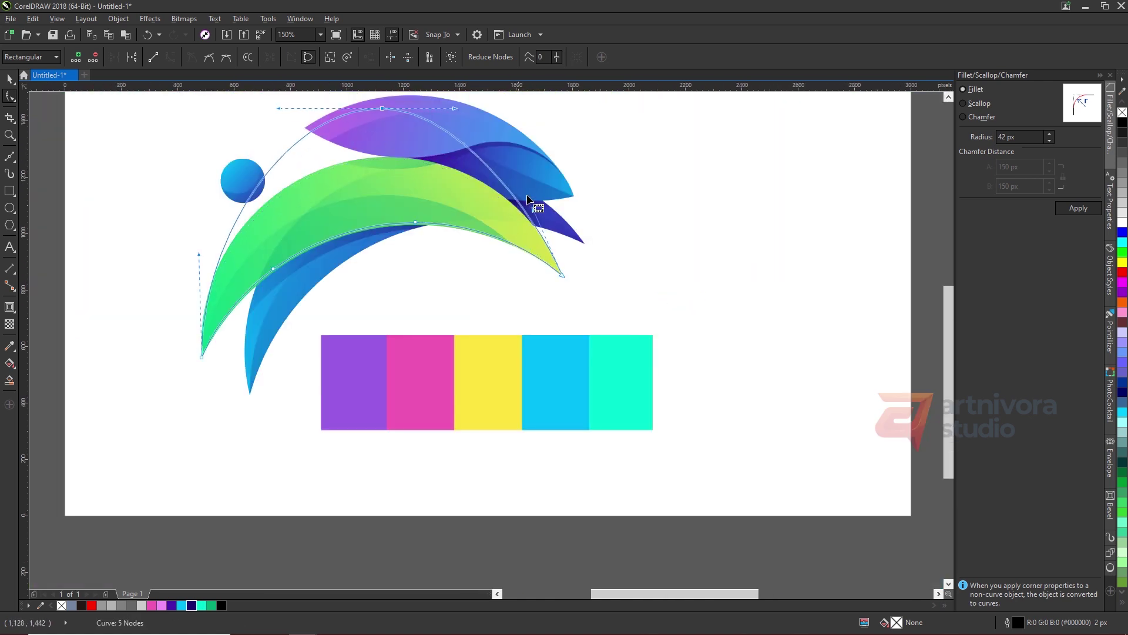
left_click_drag(533, 207, 583, 208)
key("space")
scroll(226, 318, "up", 2)
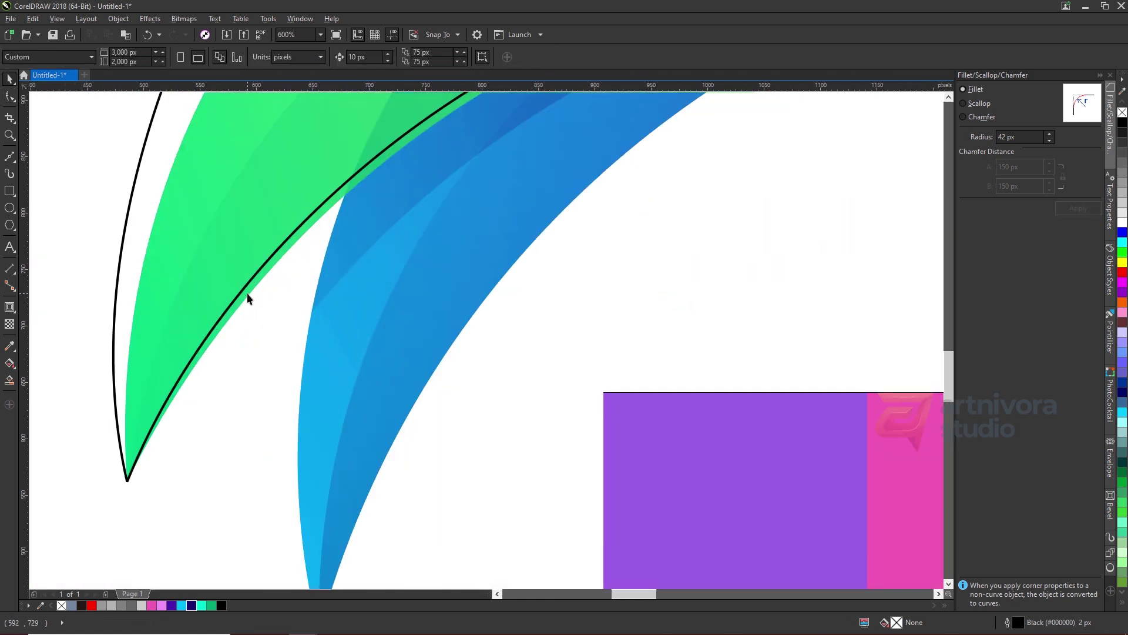
scroll(251, 317, "down", 1)
scroll(816, 176, "up", 1)
Step: Duplicate the green crescent, fill the copy yellow #FFFF00 and subtract the inner curve, leaving a thin strip along the lower edge
left_click(814, 178)
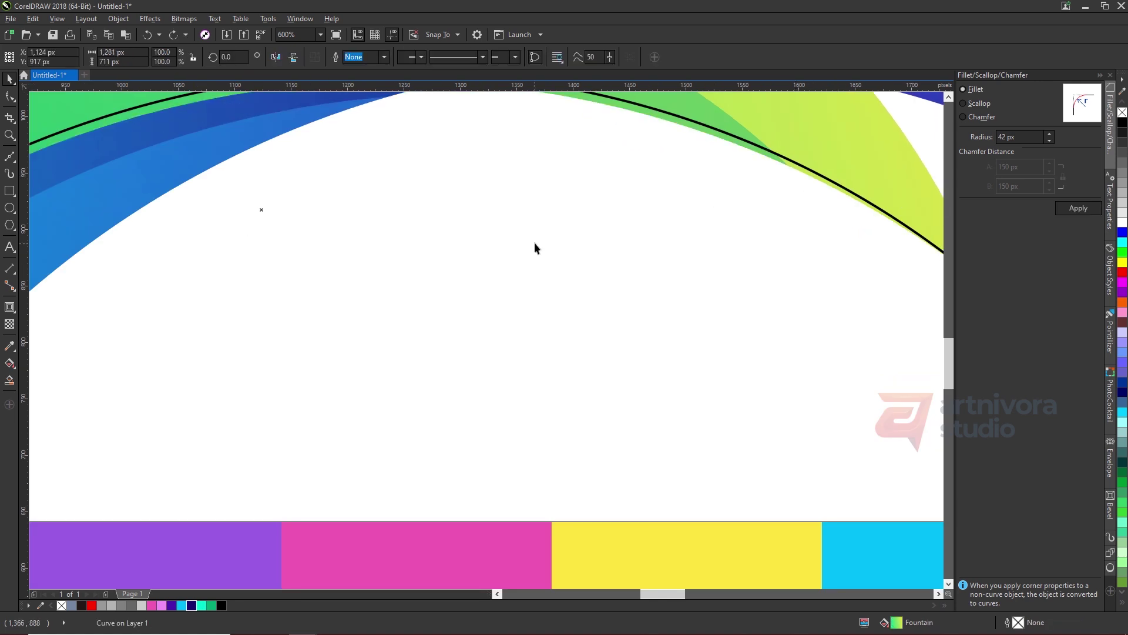
left_click(1122, 264)
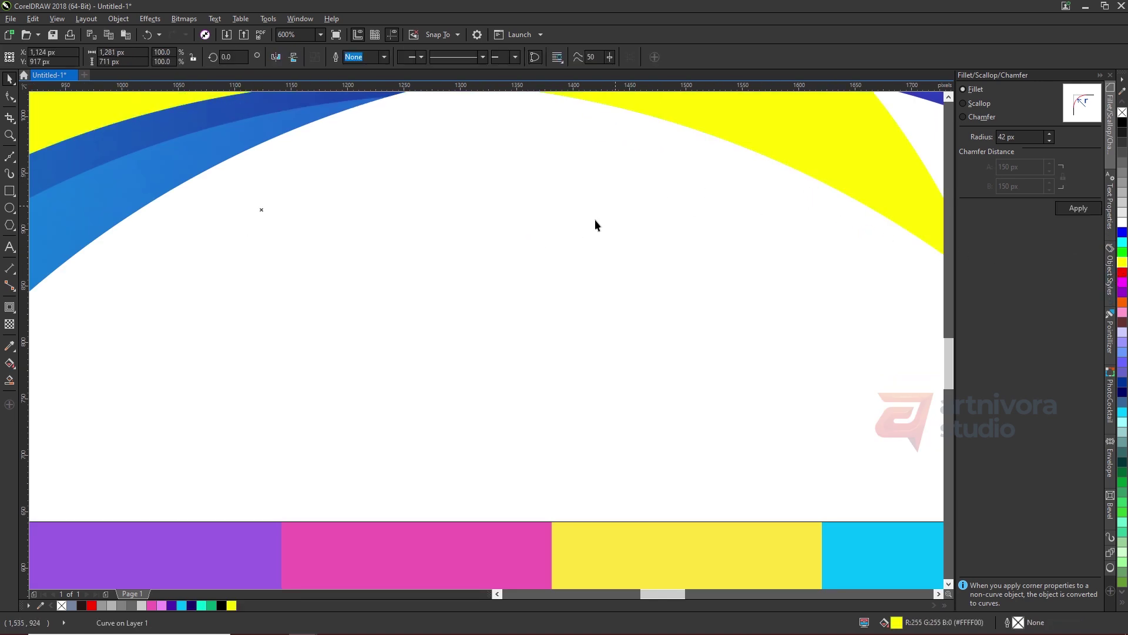
scroll(595, 224, "down", 2)
scroll(344, 256, "up", 1)
left_click(331, 197)
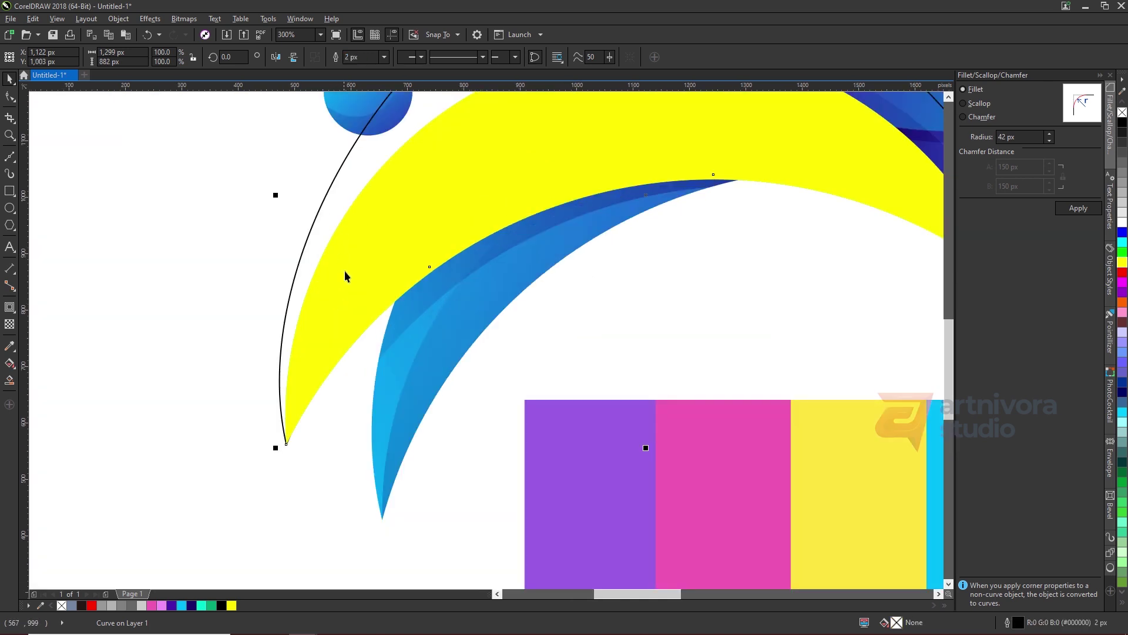
left_click(359, 140, "shift")
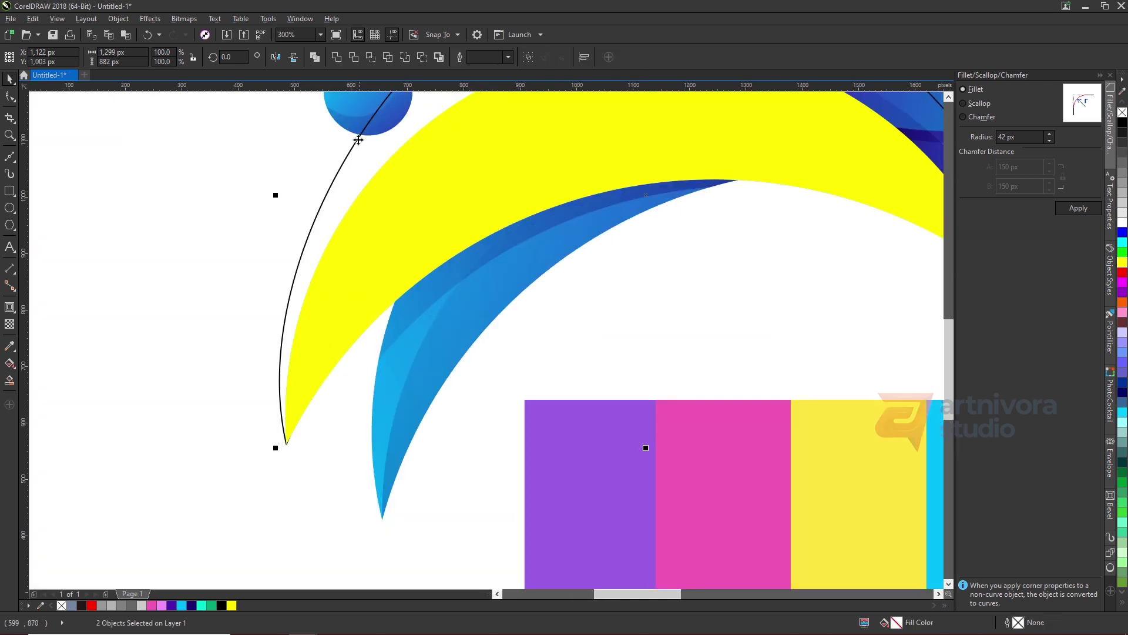
left_click(354, 57)
key("Escape")
left_click(672, 179)
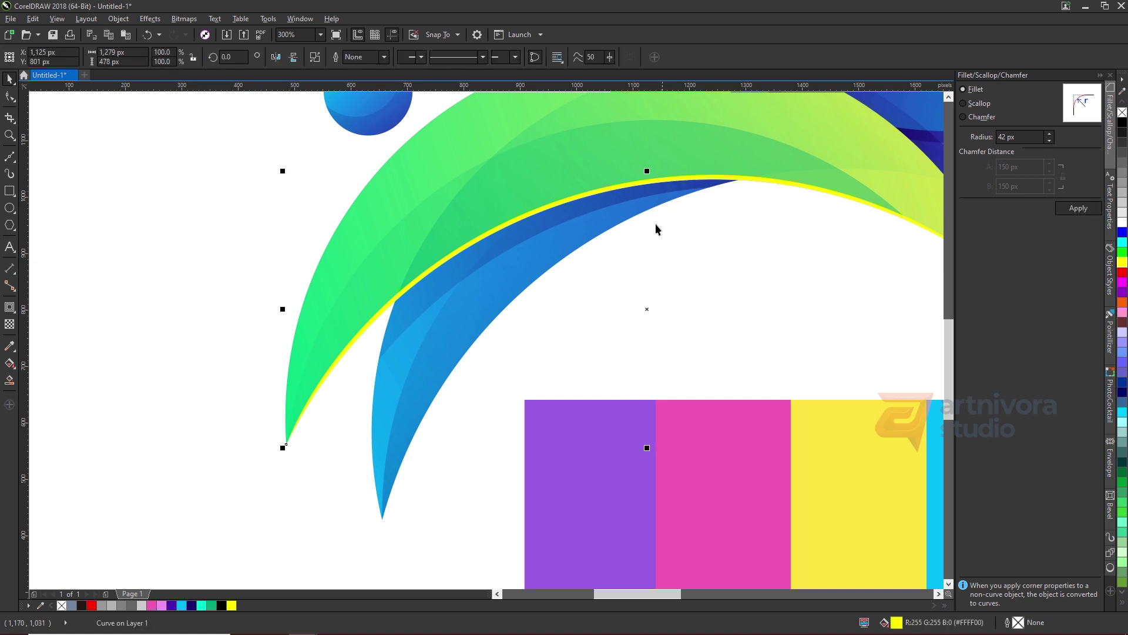
Step: Recolour the thin strip under the green crescent pale lime, RGB 219, 252, 166
double_click(895, 621)
left_click_drag(650, 212, 990, 237)
left_click(758, 290)
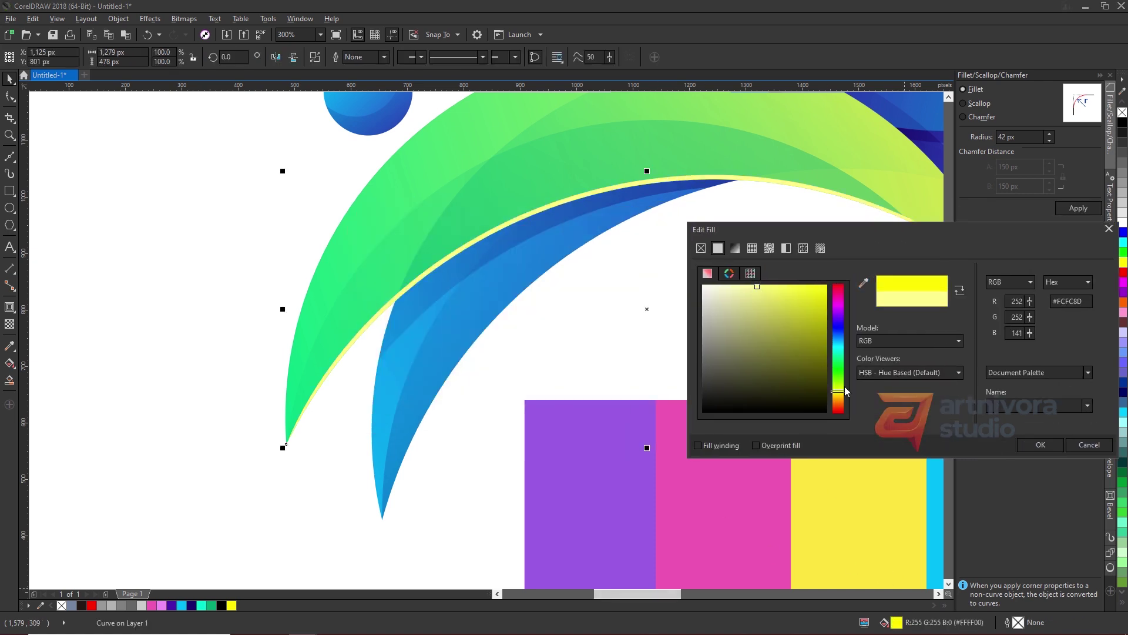
left_click_drag(845, 391, 841, 387)
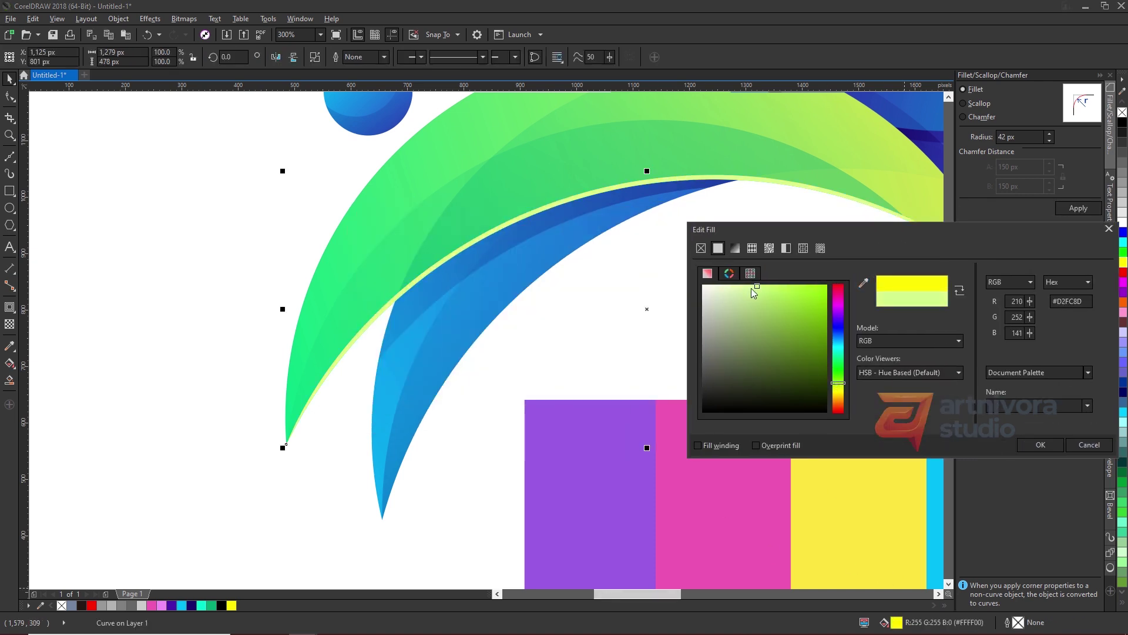
left_click(1035, 447)
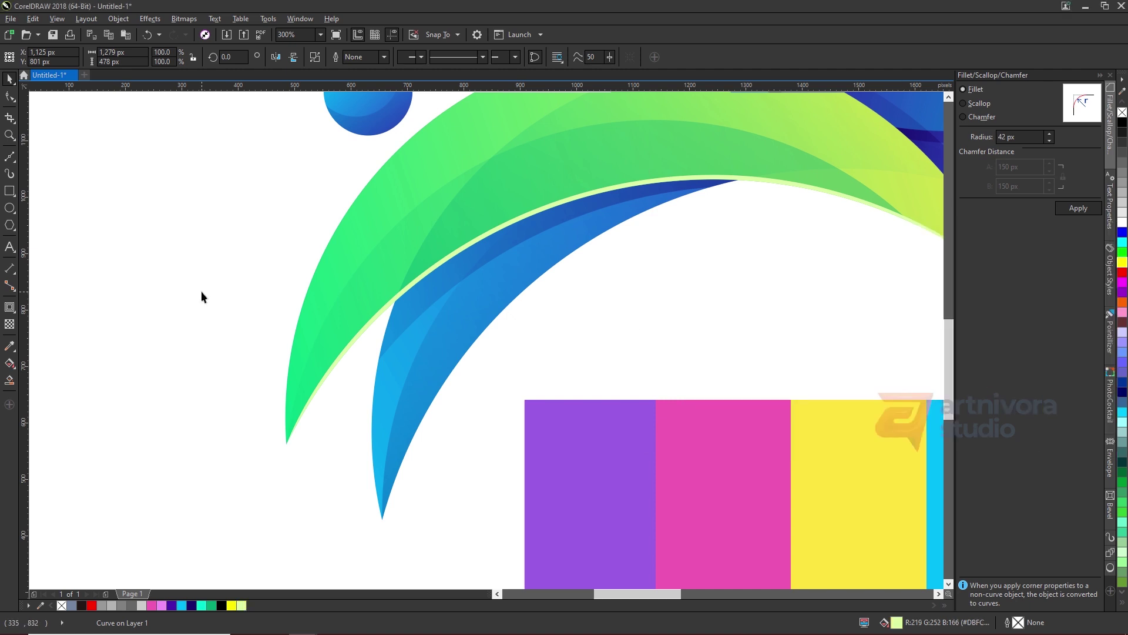
Step: Apply an elliptical fountain transparency to the lime strip, placing its centre above the crescent and its end point below it
left_click(12, 327)
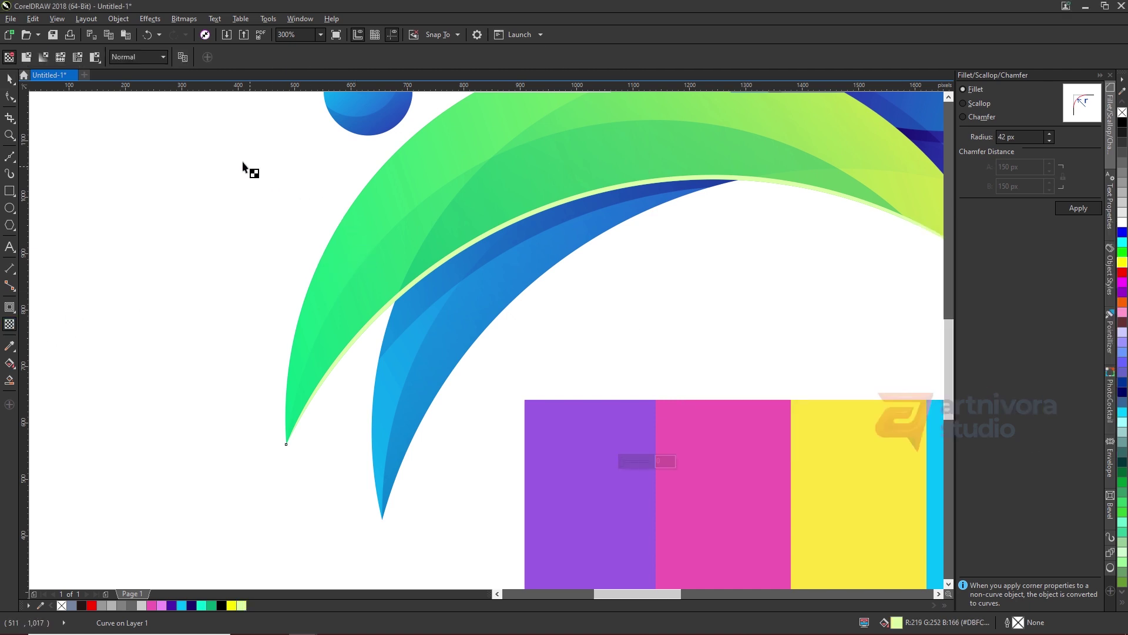
left_click(43, 57)
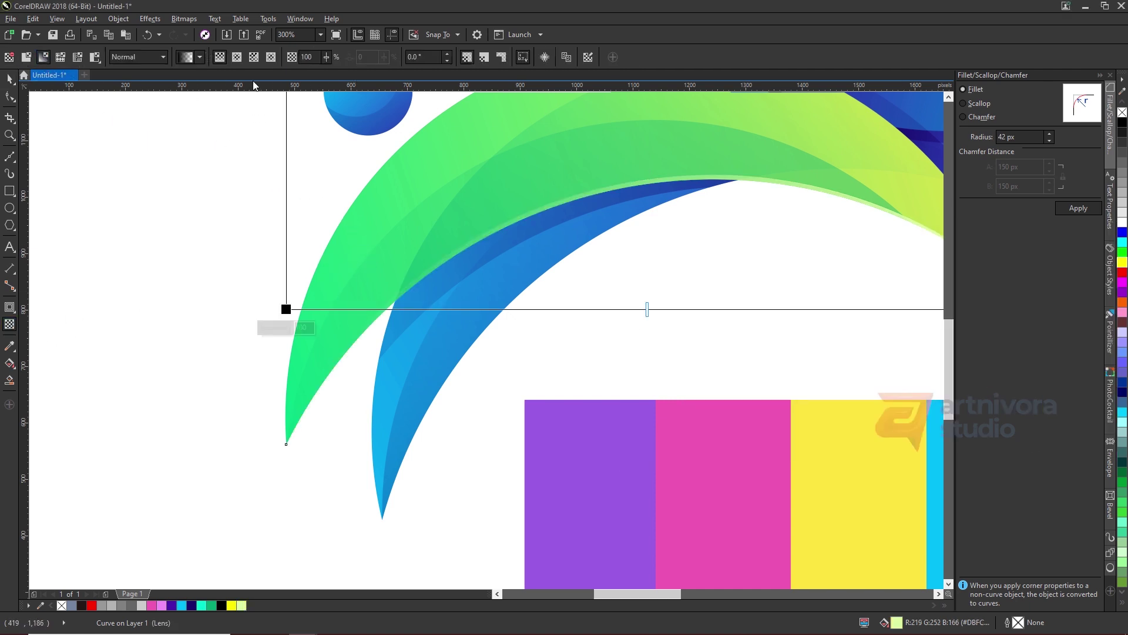
left_click(239, 59)
left_click_drag(528, 148, 671, 399)
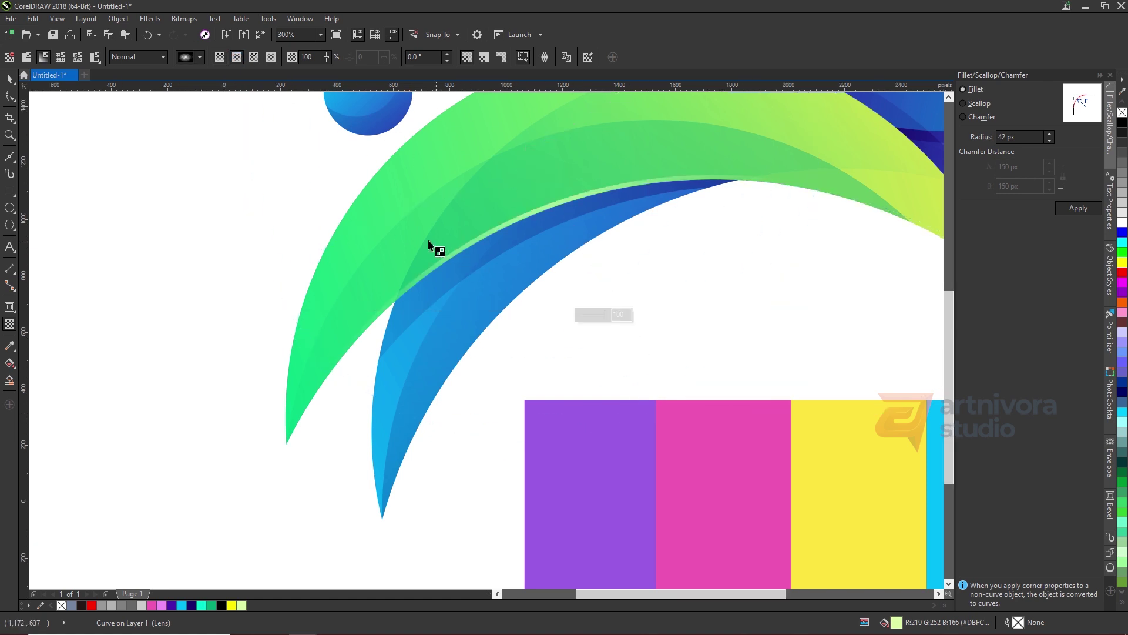
scroll(433, 247, "down", 2)
left_click_drag(482, 195, 468, 149)
left_click_drag(554, 321, 563, 314)
left_click_drag(468, 149, 446, 126)
left_click_drag(563, 315, 568, 333)
key("space")
Step: Reselect the lime strip and shift its transparency centre slightly toward the right
scroll(512, 213, "up", 1)
left_click(506, 223)
scroll(464, 264, "down", 1)
key("space")
left_click_drag(424, 151, 459, 162)
key("space")
scroll(529, 227, "up", 1)
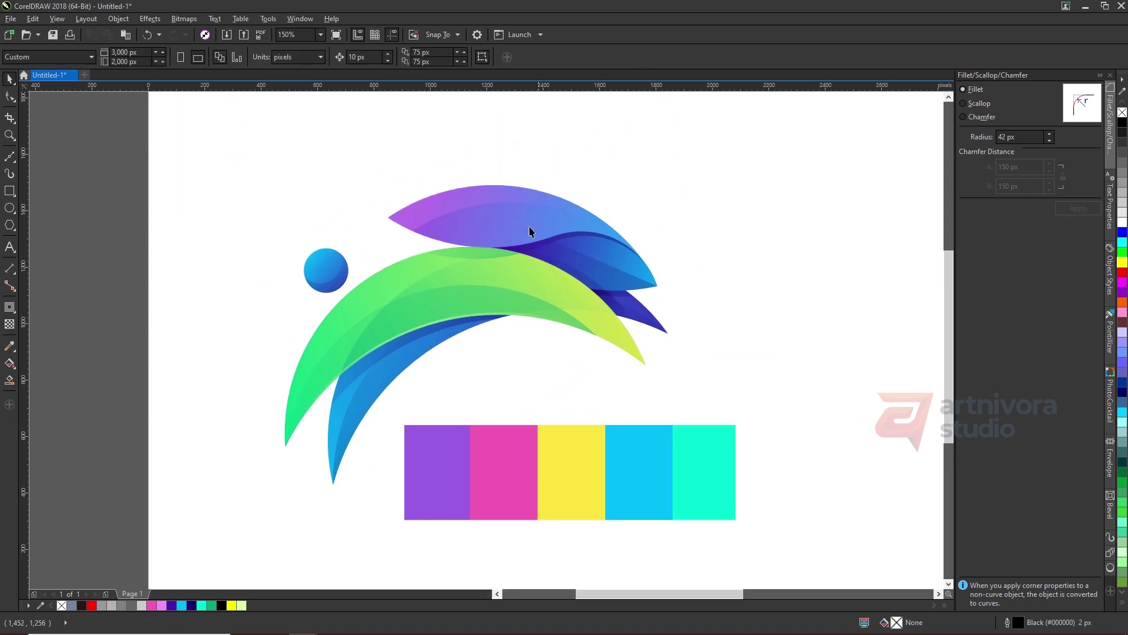
Step: Add a one-step inside contour to the purple-blue leaf with an offset of 8 px
left_click(498, 218)
scroll(458, 253, "up", 1)
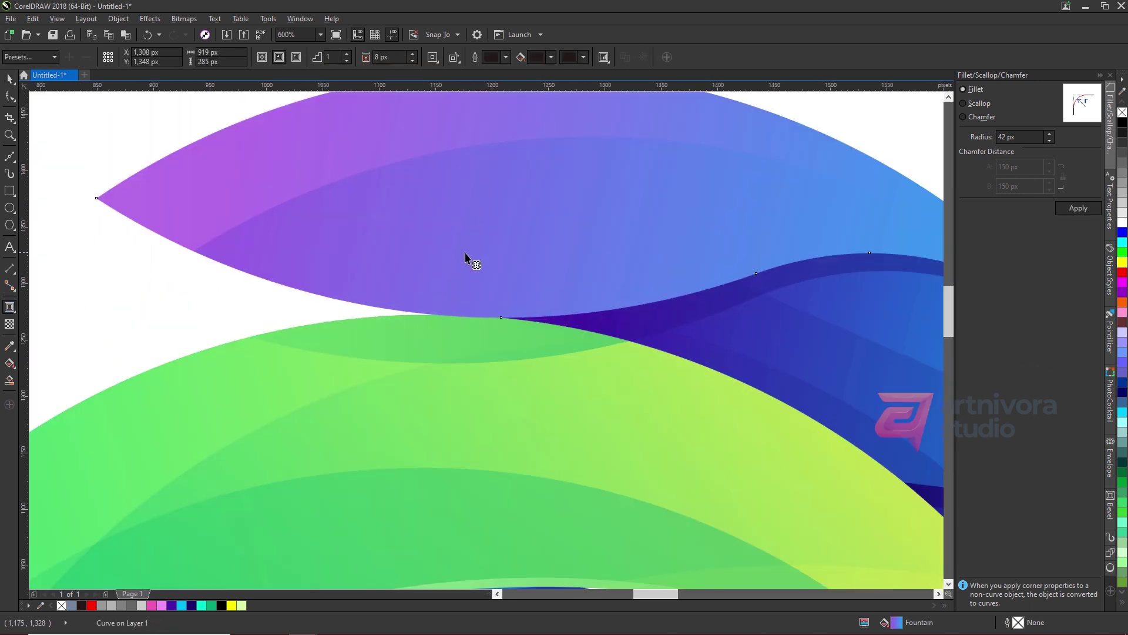
left_click_drag(478, 320, 441, 272)
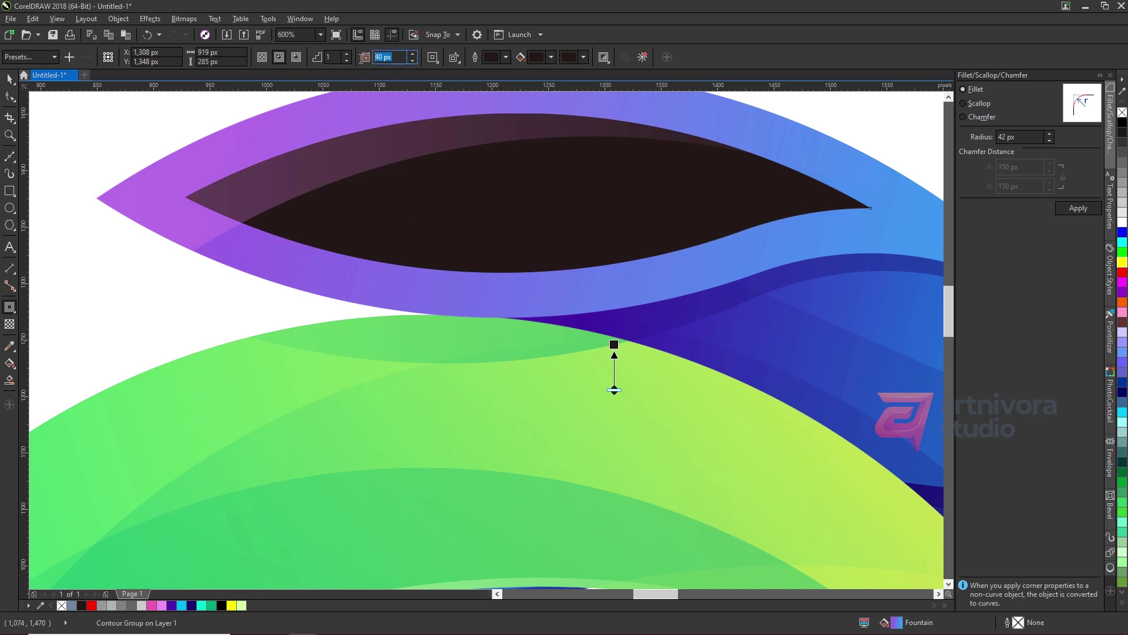
type("8")
key("Return")
key("space")
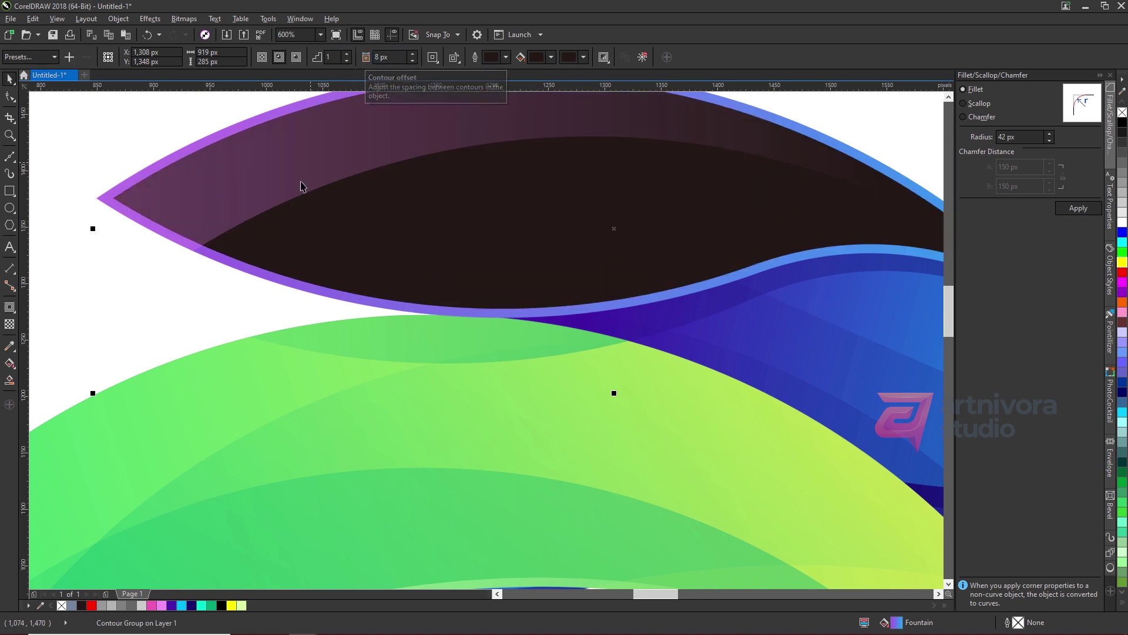
Step: Break the leaf's contour apart, bring the inner curve to the front and give it a black outline with no fill
key("ctrl+k")
left_click(100, 259)
left_click(455, 230)
key("shift+Page_Up")
right_click(1123, 123)
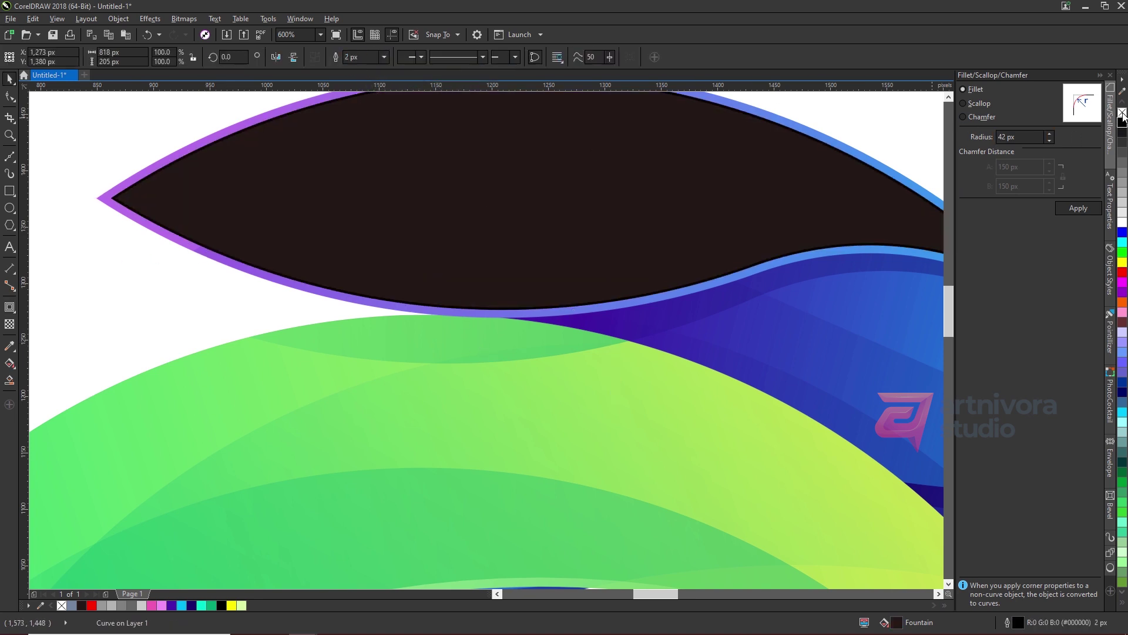
left_click(1123, 113)
Step: Move the inner curve's end nodes onto the leaf's left tip and lower-right edge, adjusting the adjoining segment
key("F10")
left_click_drag(112, 199, 97, 199)
scroll(213, 241, "down", 1)
scroll(593, 263, "up", 1)
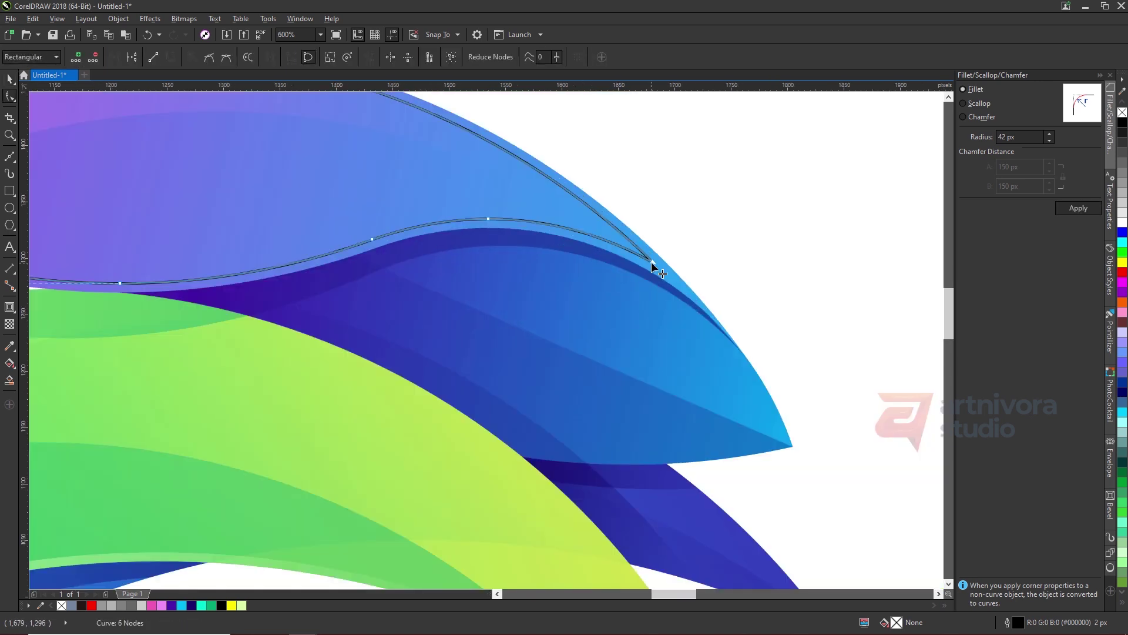
left_click_drag(652, 262, 739, 348)
scroll(607, 251, "down", 1)
scroll(658, 237, "down", 1)
mouse_move(607, 236)
left_mouse_down()
mouse_move(658, 237)
mouse_move(645, 335)
mouse_move(612, 252)
left_mouse_up()
scroll(657, 235, "up", 2)
key("space")
scroll(392, 185, "down", 1)
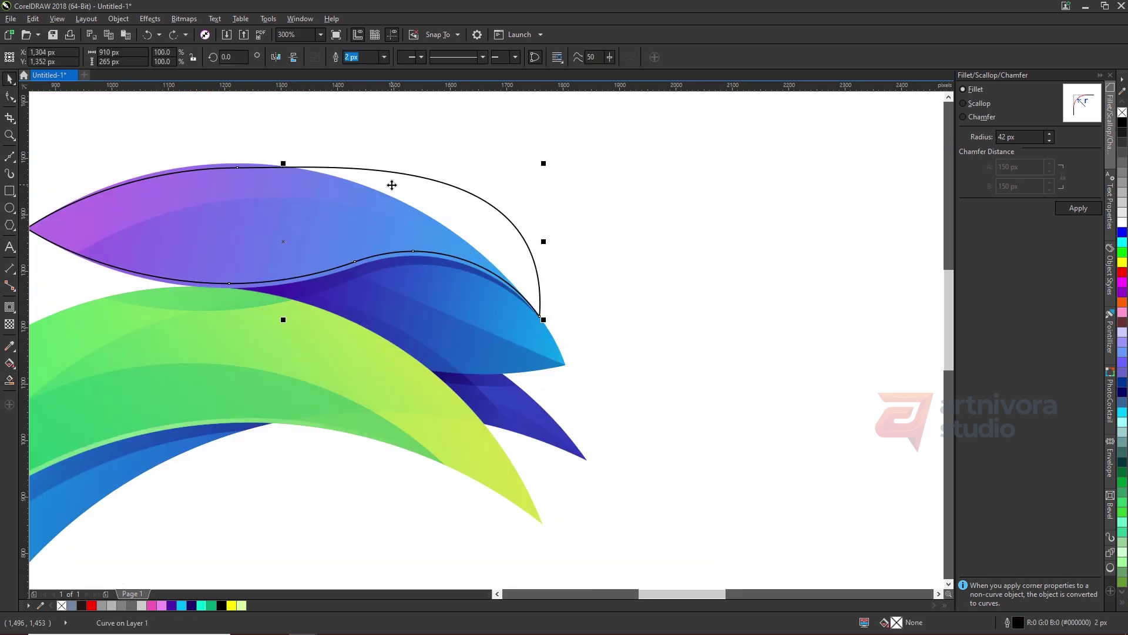
Step: Pull the inner curve's upper edge outward beyond the top edge of the purple-blue leaf
key("space")
left_click_drag(236, 168, 227, 124)
left_click_drag(83, 200, 63, 164)
key("space")
scroll(252, 280, "up", 2)
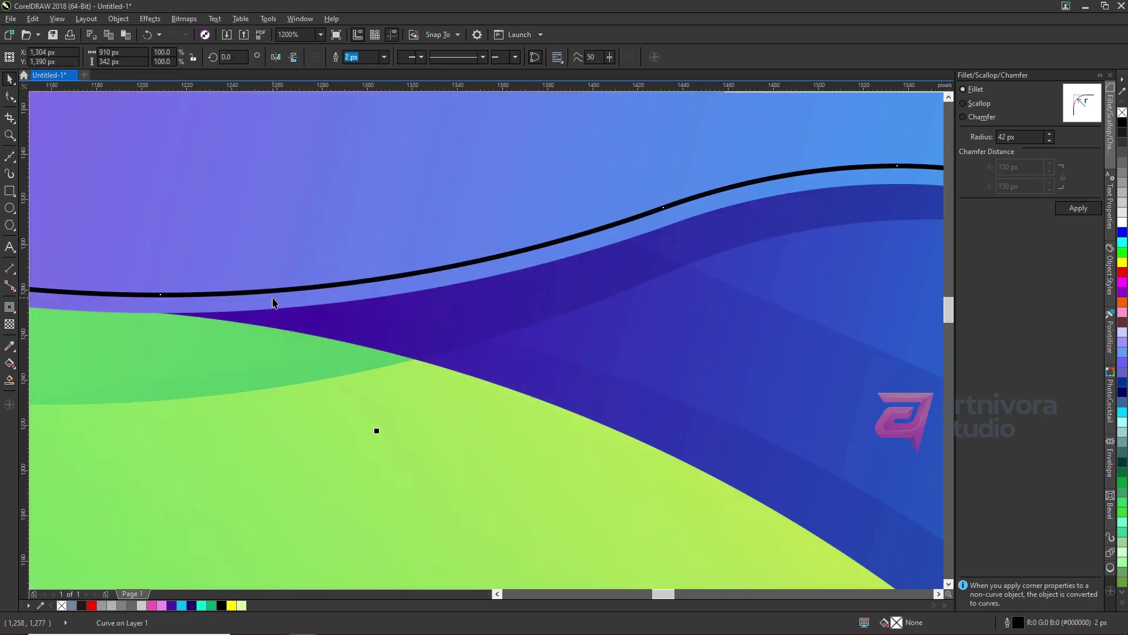
Step: Duplicate the purple-blue leaf, fill the copy cyan #00BBF9 and subtract the inner curve, leaving a thin strip along the lower edge
left_click(265, 311)
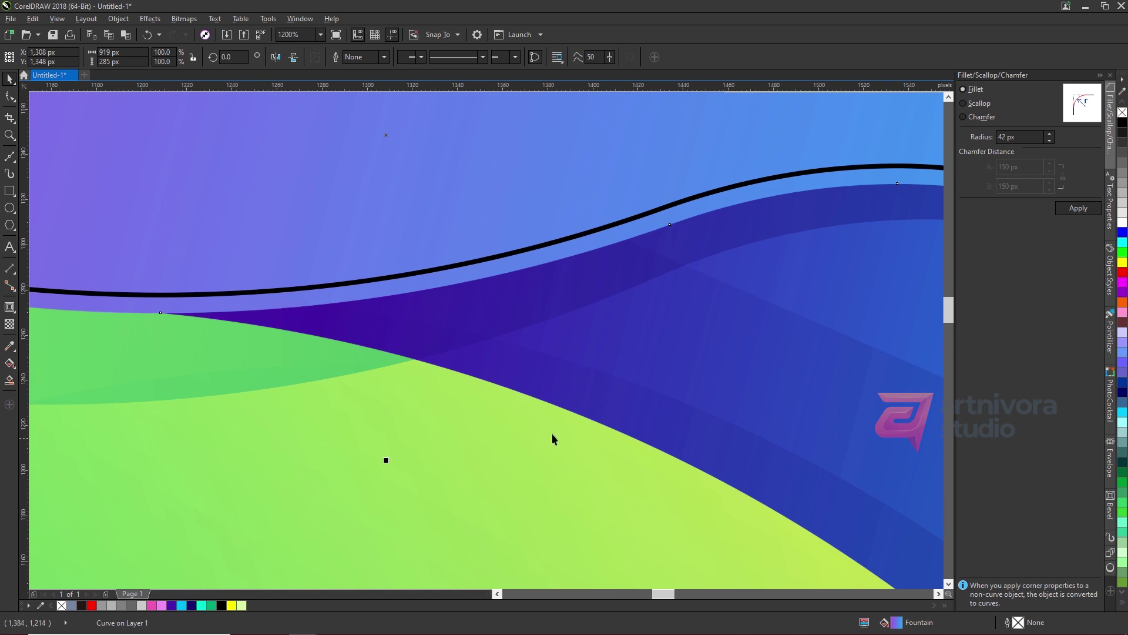
left_click(181, 606)
left_click(469, 200)
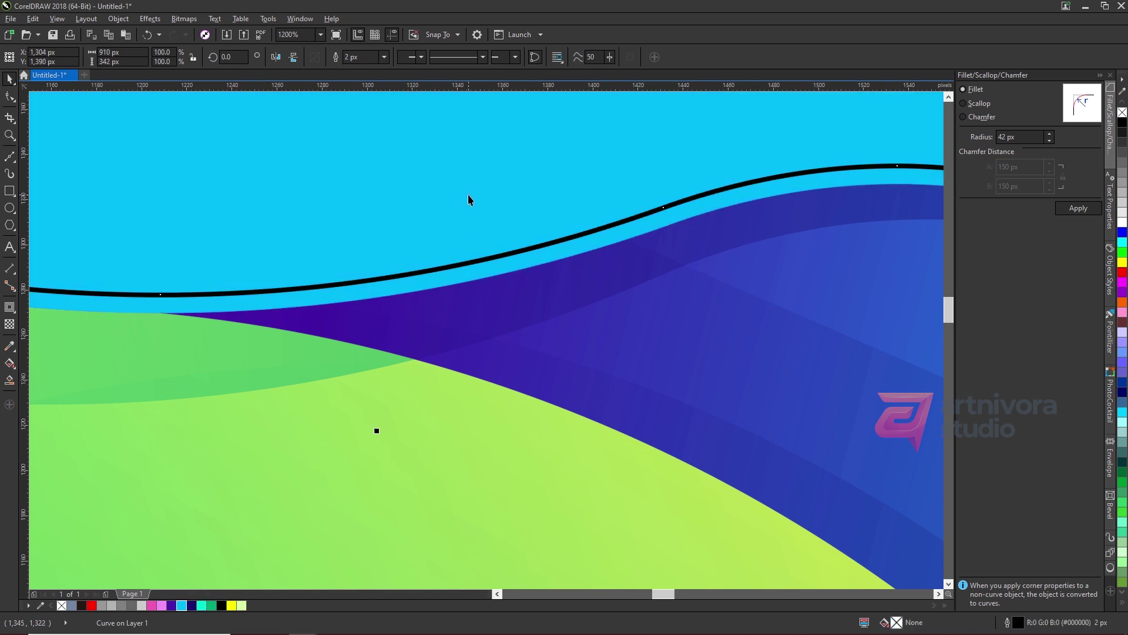
left_click(465, 204, "shift")
left_click(423, 58)
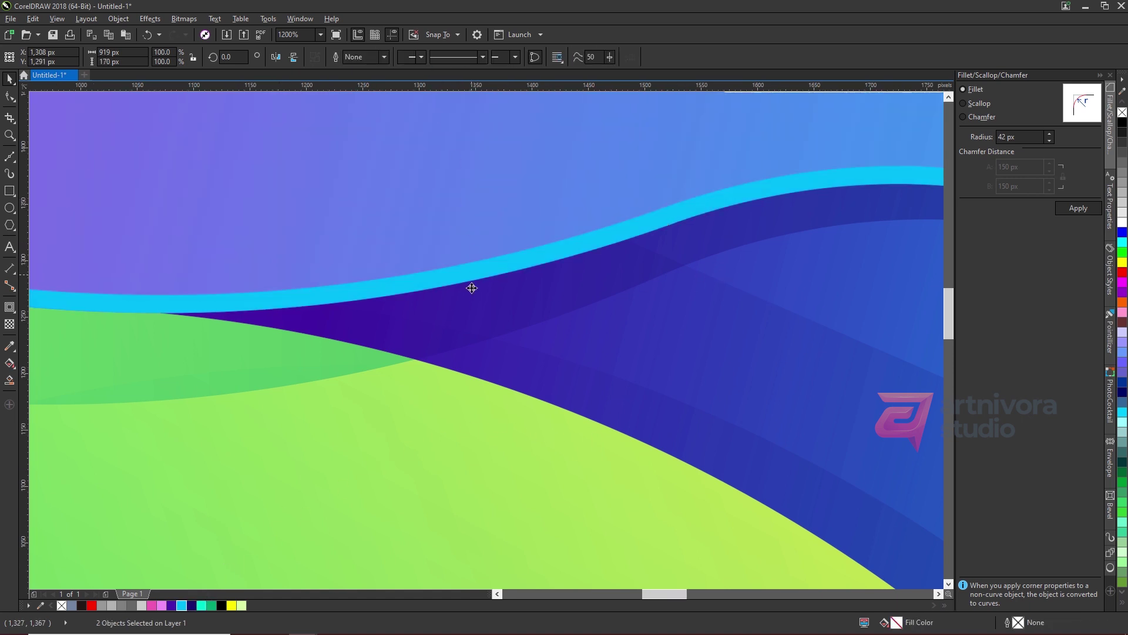
Step: Recolour the thin cyan strip under the leaf pale blue #B6D6FA
scroll(447, 411, "down", 3)
scroll(435, 460, "up", 2)
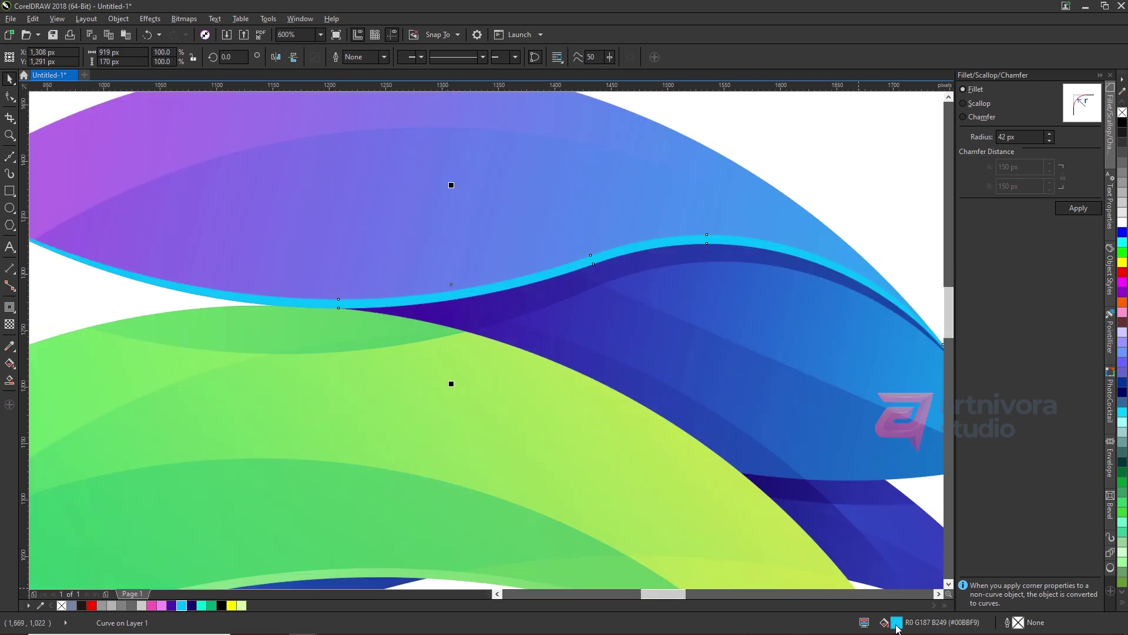
double_click(897, 627)
left_click_drag(545, 213, 723, 205)
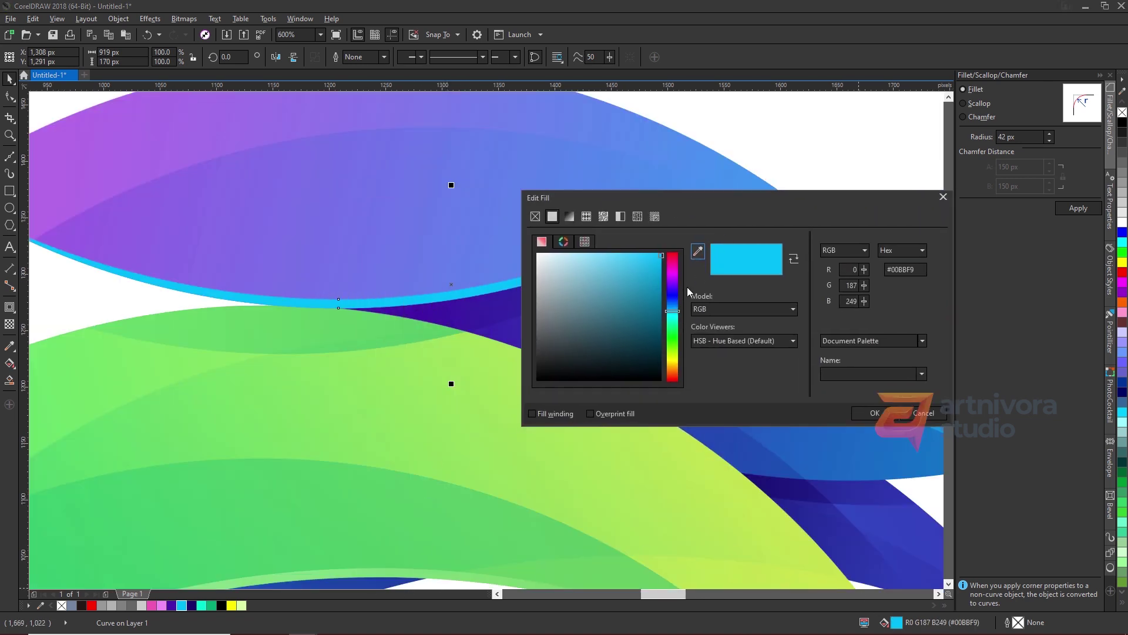
left_click_drag(677, 311, 675, 297)
mouse_move(598, 283)
left_mouse_down()
mouse_move(577, 252)
mouse_move(566, 257)
left_mouse_up()
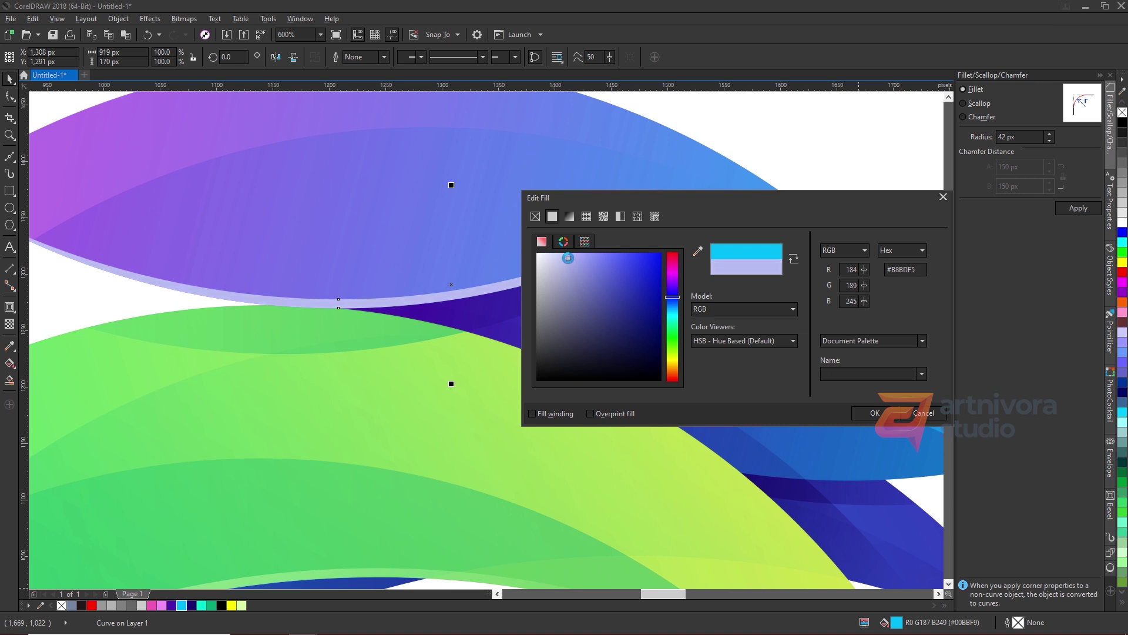
left_click_drag(673, 302, 672, 300)
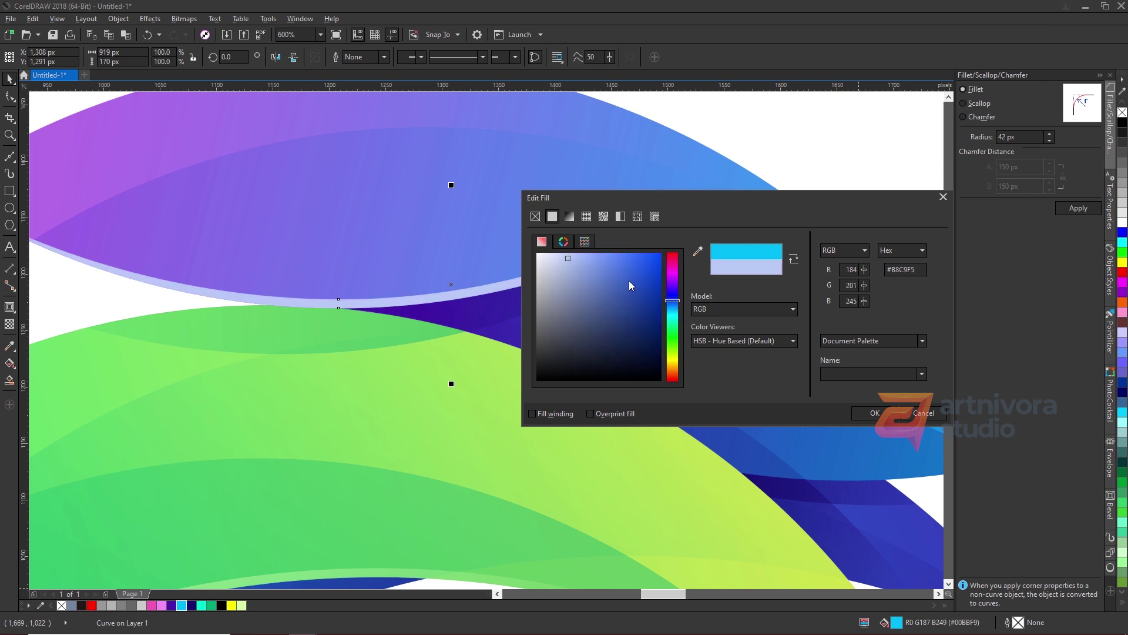
left_click_drag(581, 255, 571, 255)
left_click_drag(677, 315, 672, 303)
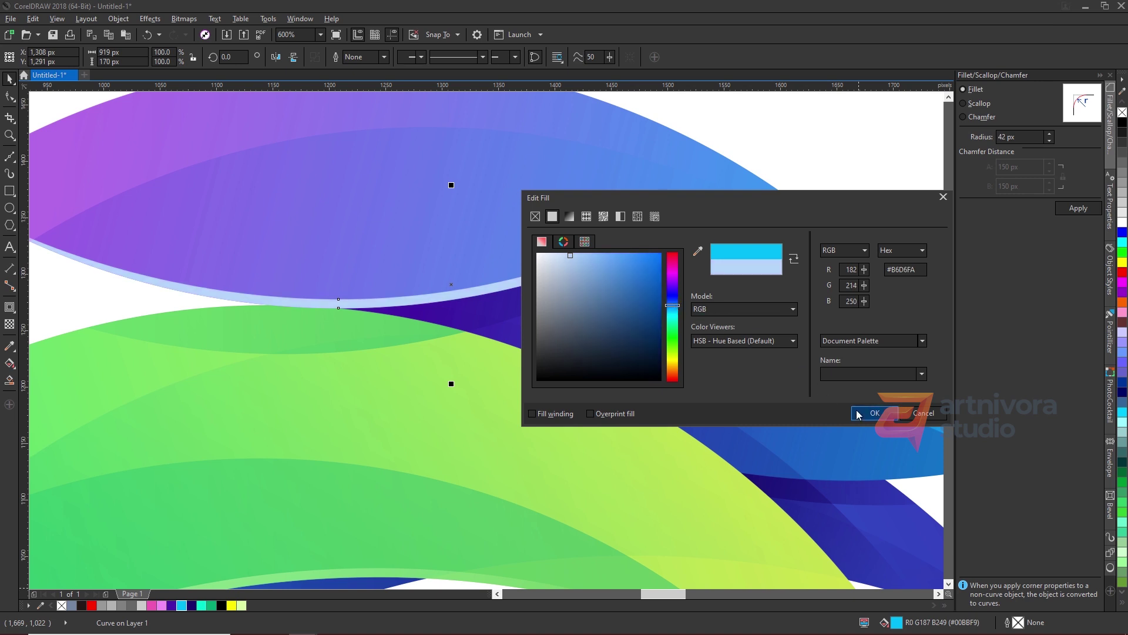
left_click(875, 413)
Step: Apply an elliptical fountain transparency to the pale blue strip, centred above the leaf and ending down in the green crescent
scroll(577, 292, "down", 1)
left_click(10, 326)
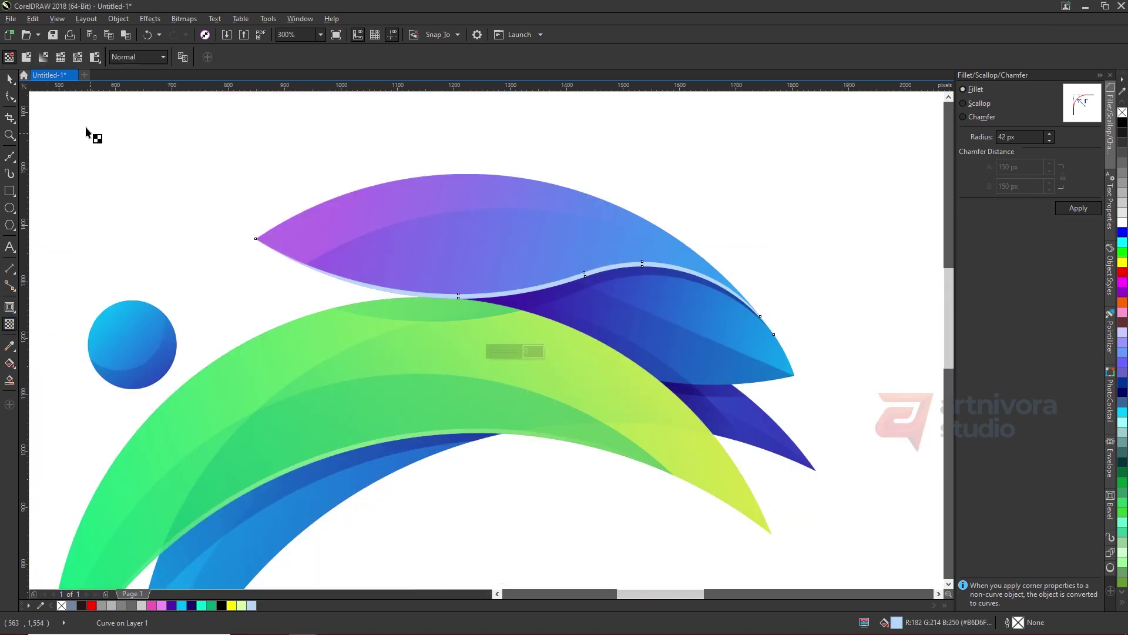
left_click(43, 57)
left_click(236, 56)
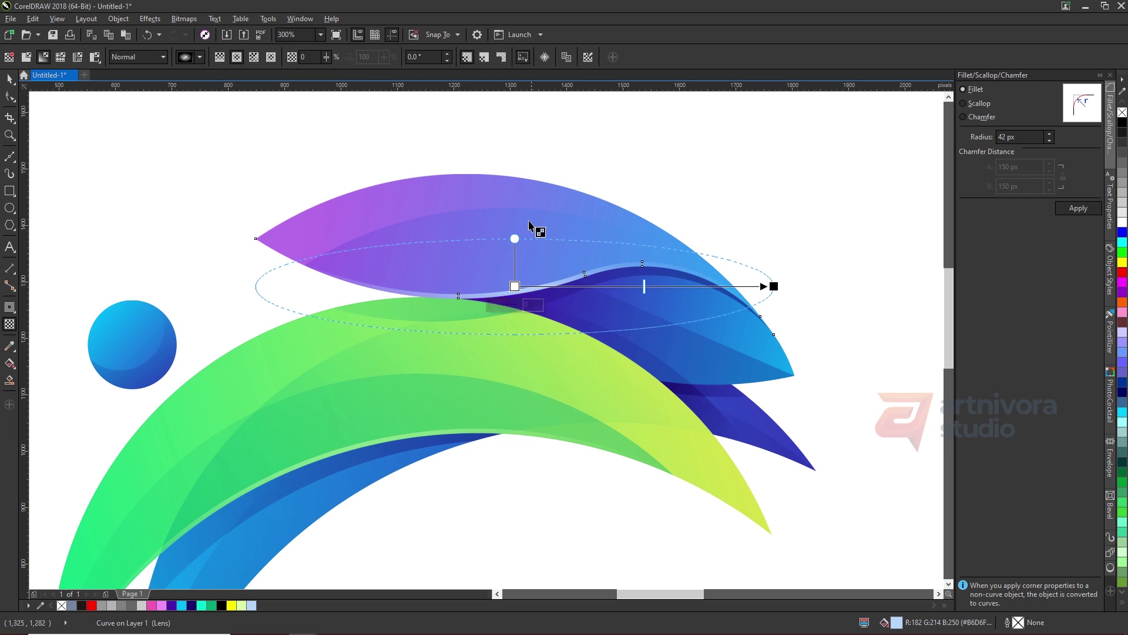
left_click_drag(521, 192, 521, 410)
left_click_drag(479, 151, 543, 388)
left_click_drag(479, 151, 495, 137)
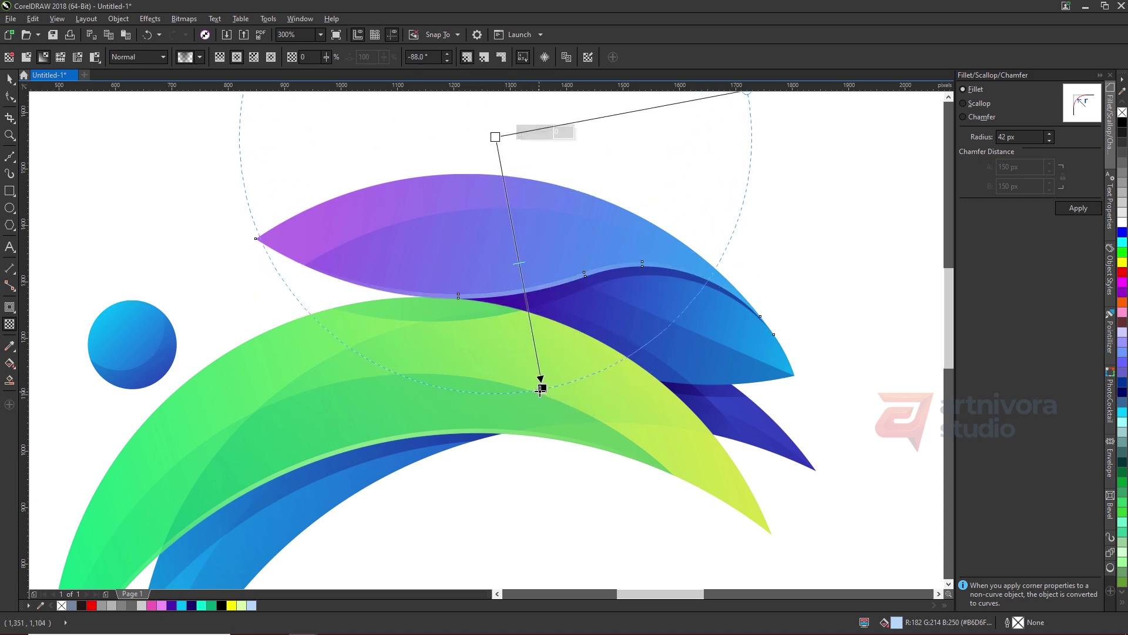
key("space")
left_click(185, 209)
scroll(501, 226, "down", 1)
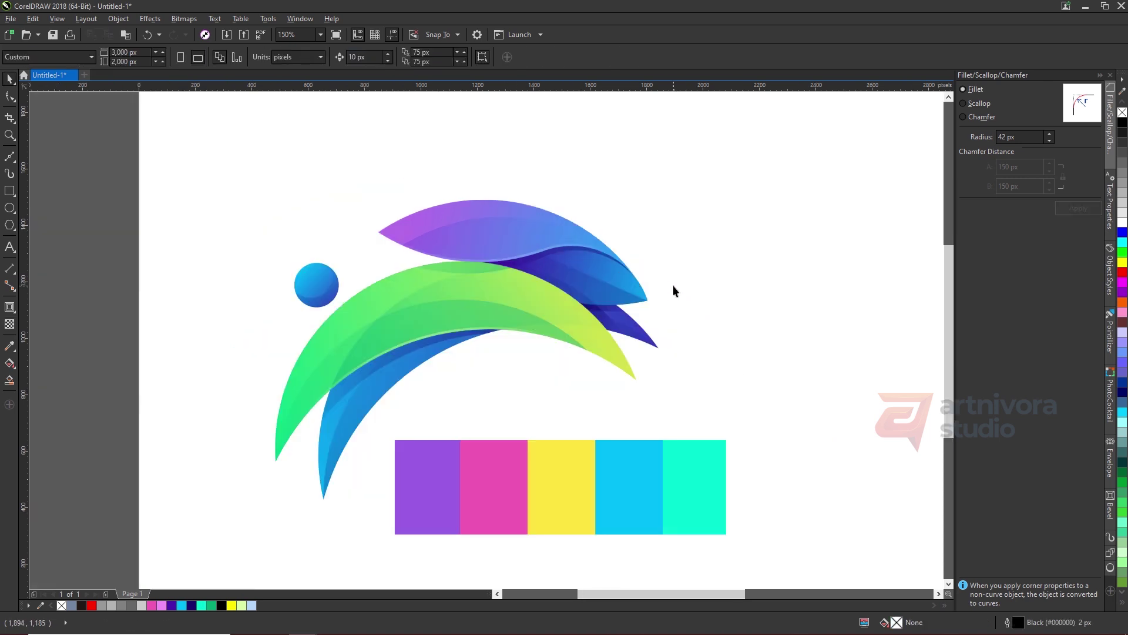
Step: Delete the five-colour palette bitmap from the page, leaving only the logo on it
scroll(578, 256, "down", 2)
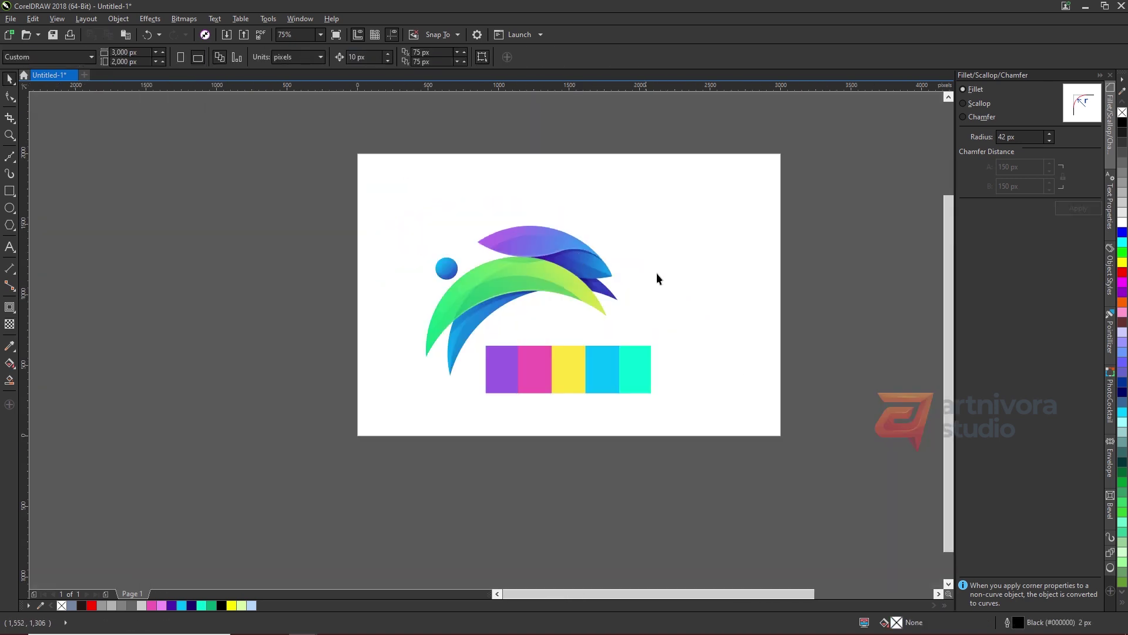
scroll(515, 288, "up", 2)
scroll(520, 329, "down", 2)
left_click(578, 402)
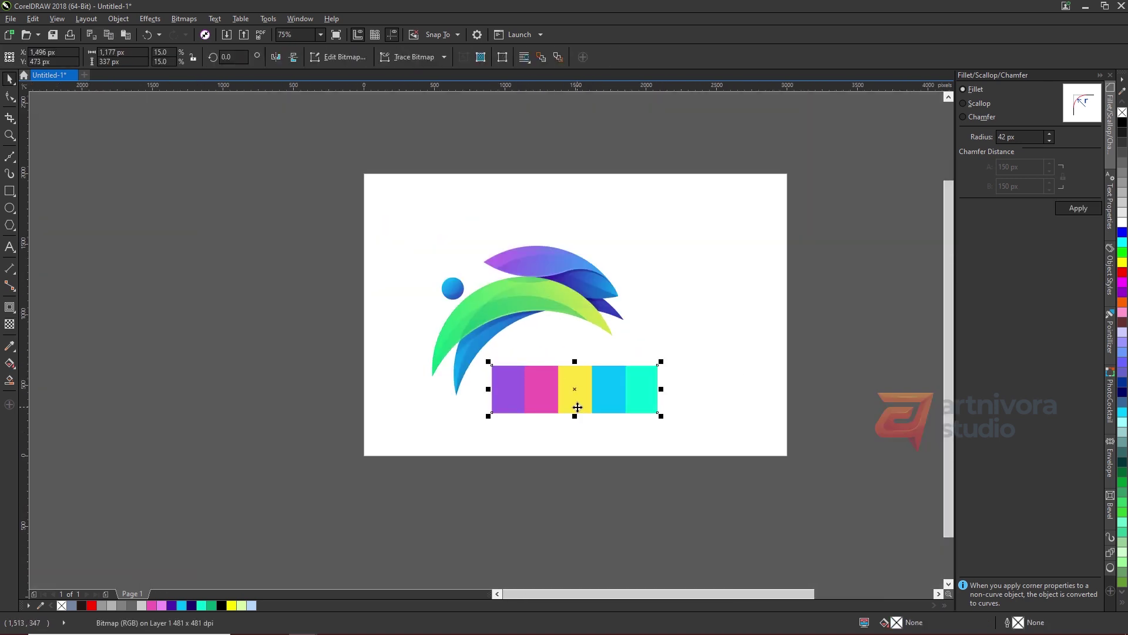
left_click_drag(578, 402, 710, 418)
left_click(682, 483)
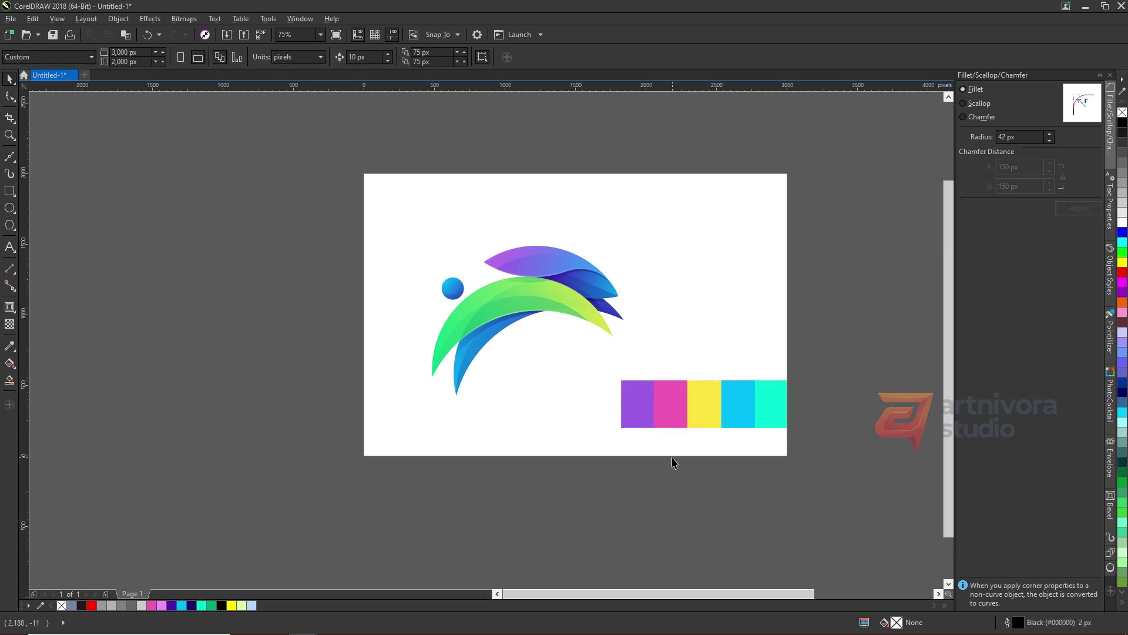
left_click(656, 402)
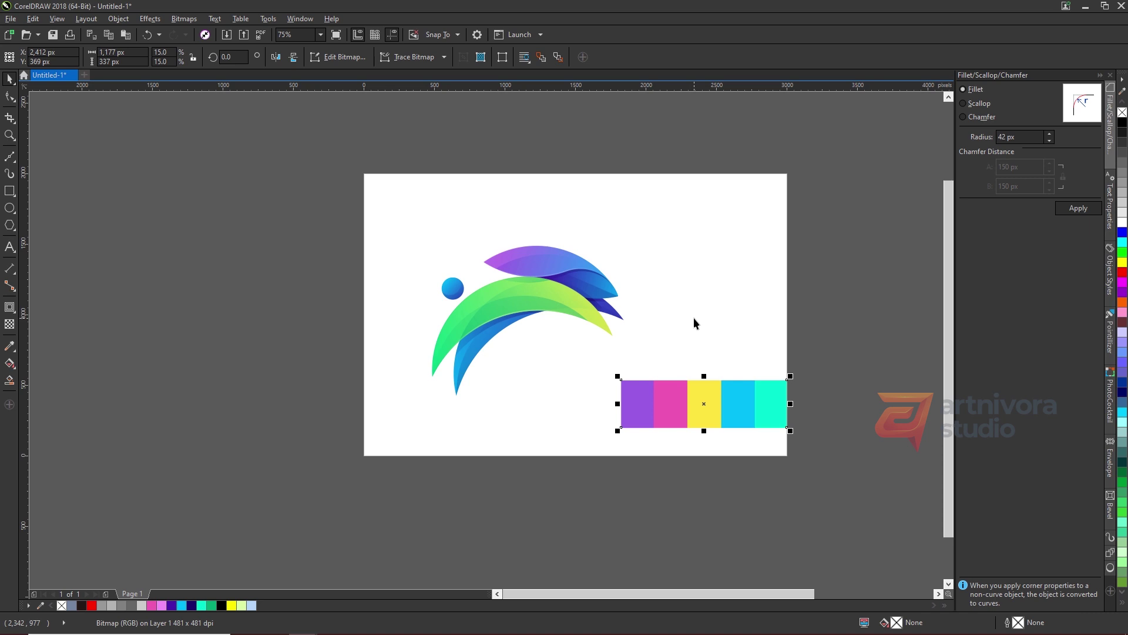
key("Delete")
Step: Copy the nine construction circles from beside the page and place the copy over the logo, aligned with its small blue circle
key("F3")
left_click_drag(681, 180, 917, 459)
scroll(743, 287, "up", 2)
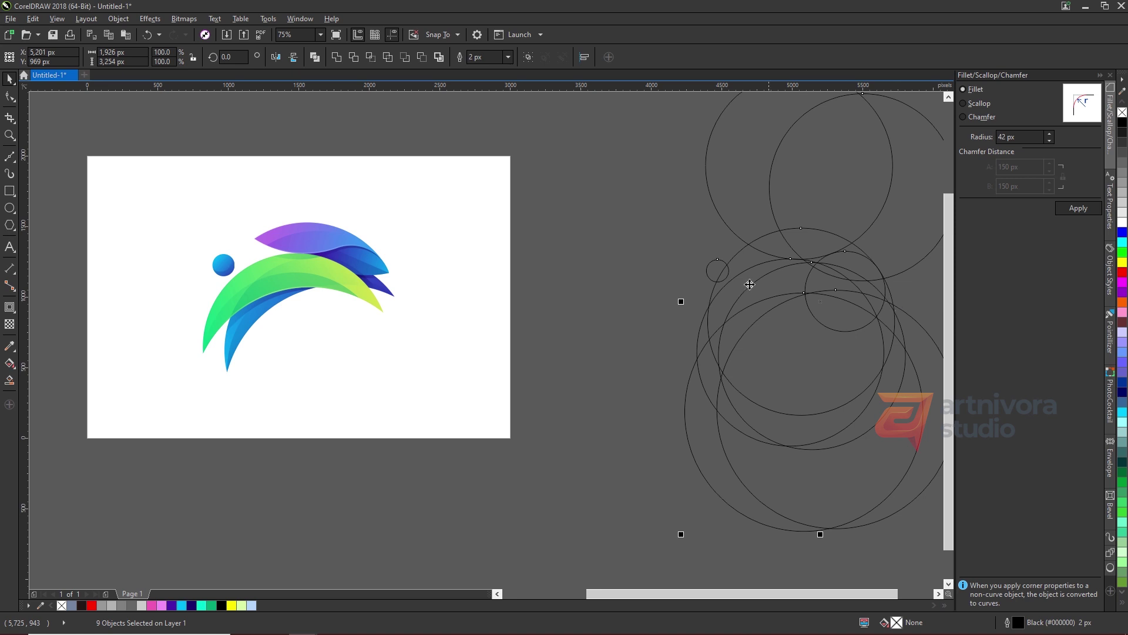
left_click_drag(718, 258, 223, 254)
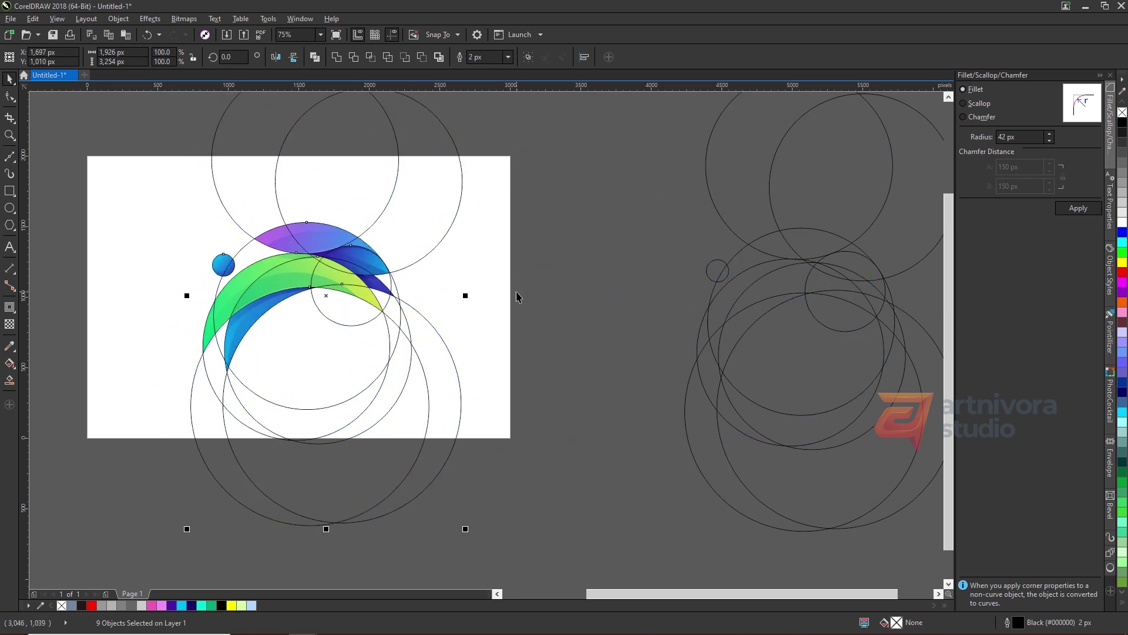
Step: Group the nine copied circles over the logo and give their outlines a dotted line style
key("ctrl+g")
left_click(405, 213, "ctrl")
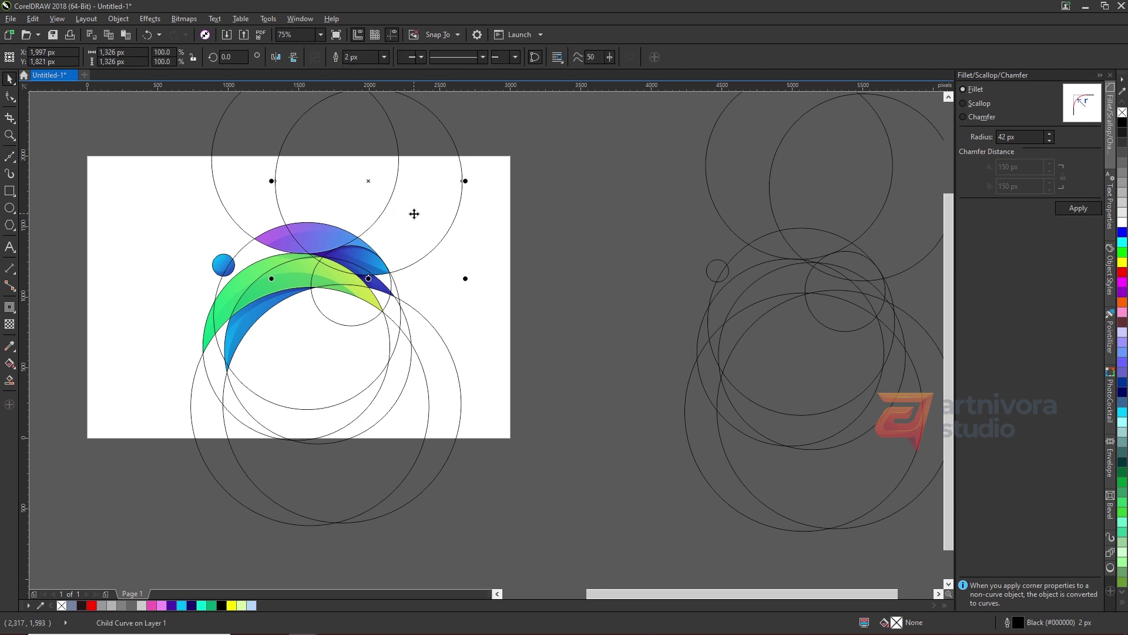
left_click(453, 59)
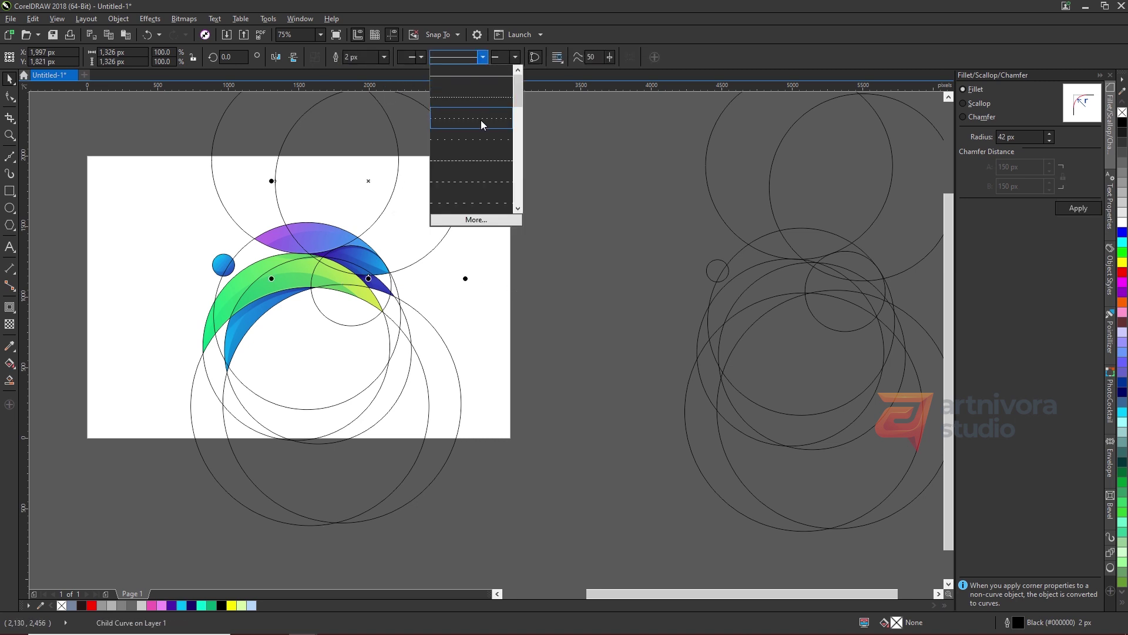
left_click(478, 103)
left_click(459, 206)
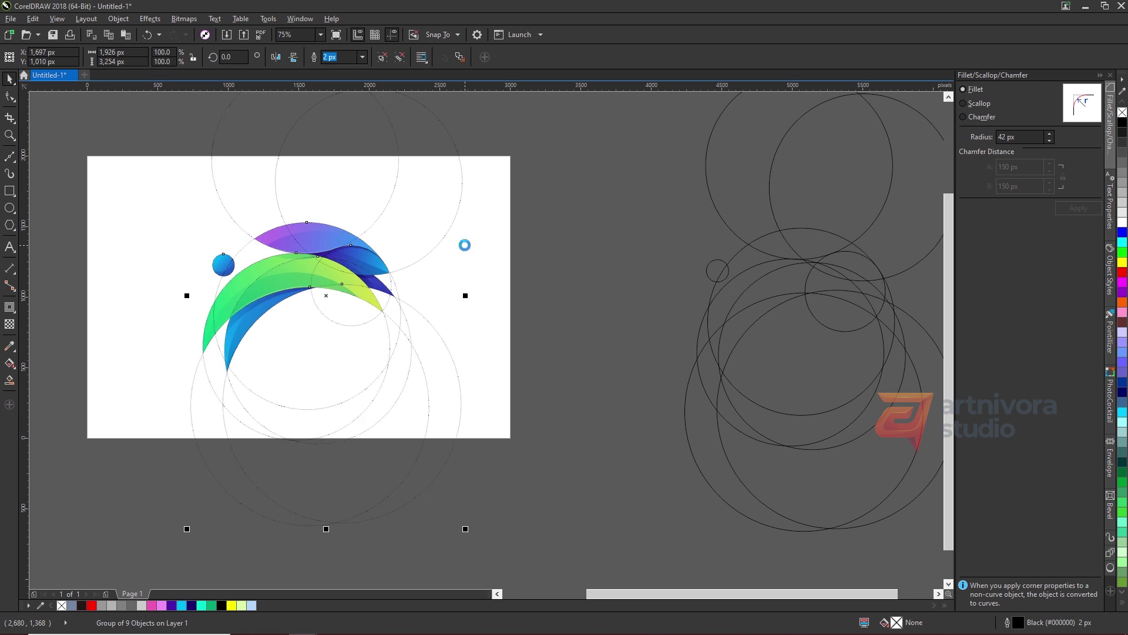
Step: Set the grouped circles' dotted outline to round corners and round line caps
scroll(255, 252, "up", 4)
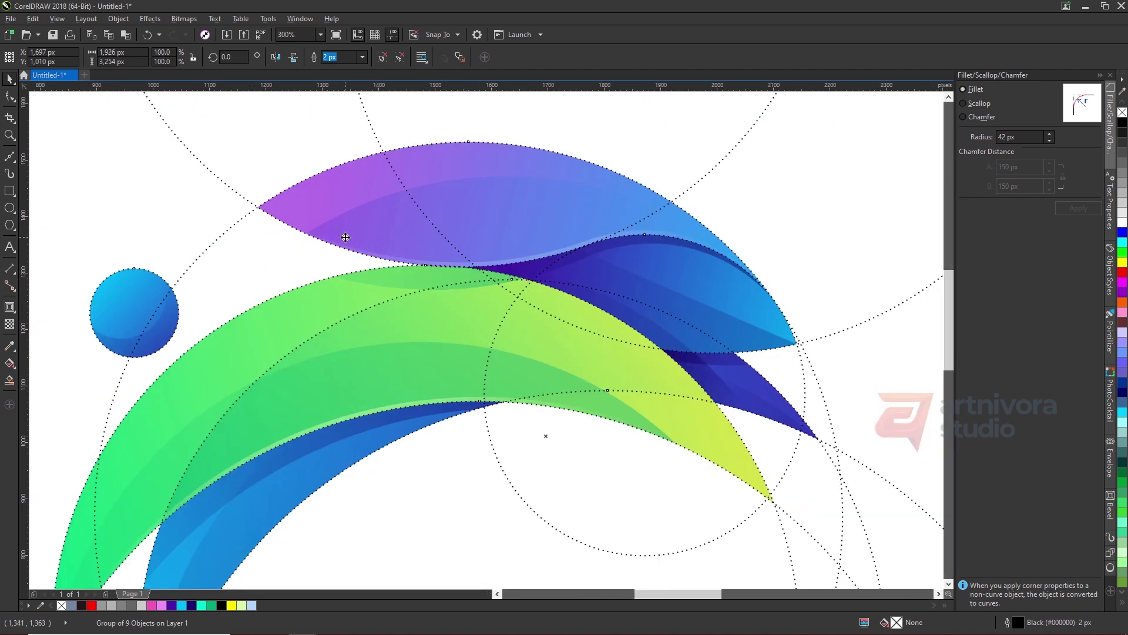
key("F12")
left_click(524, 325)
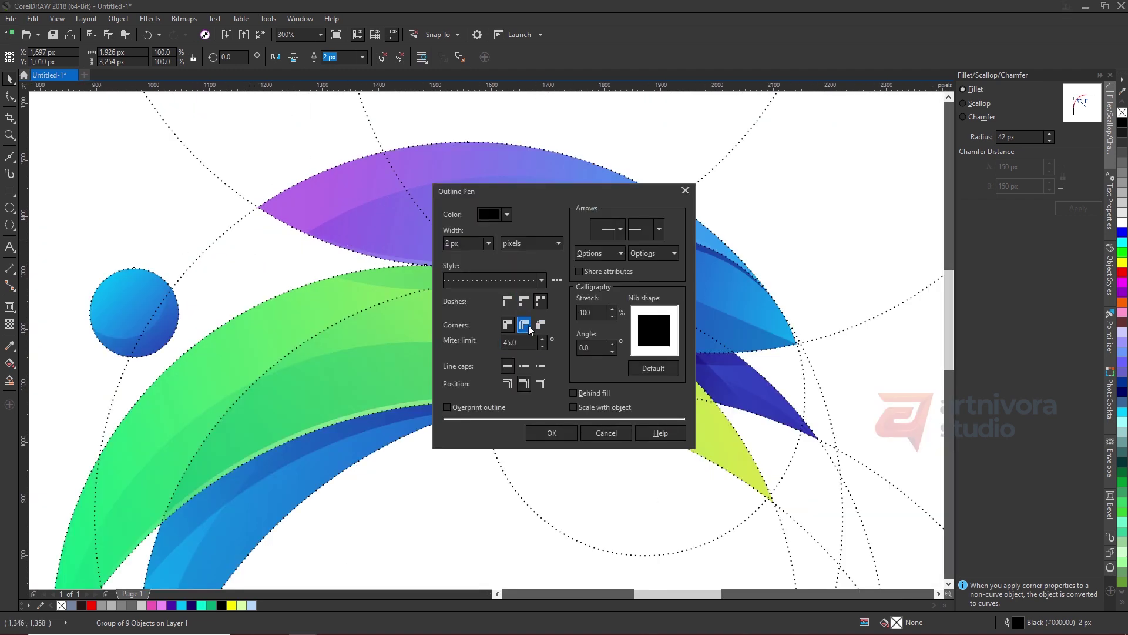
left_click(524, 367)
left_click(551, 433)
scroll(650, 292, "down", 4)
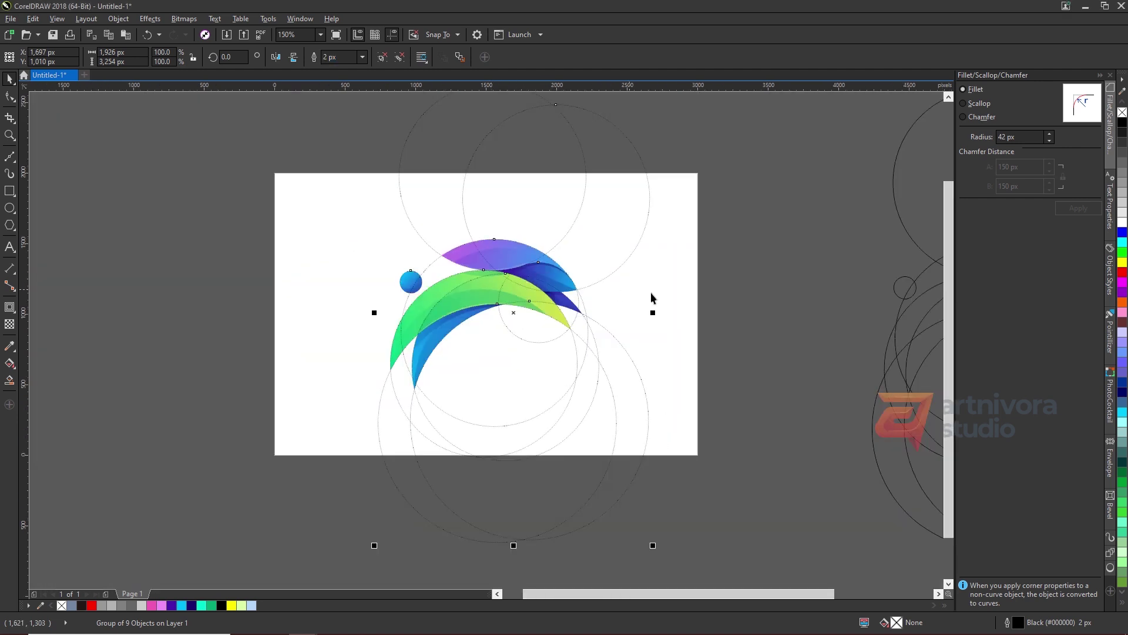
key("Escape")
Step: Set the outline width of the grouped dotted circles to 4 px
scroll(416, 253, "up", 4)
left_click(413, 243)
scroll(416, 241, "down", 2)
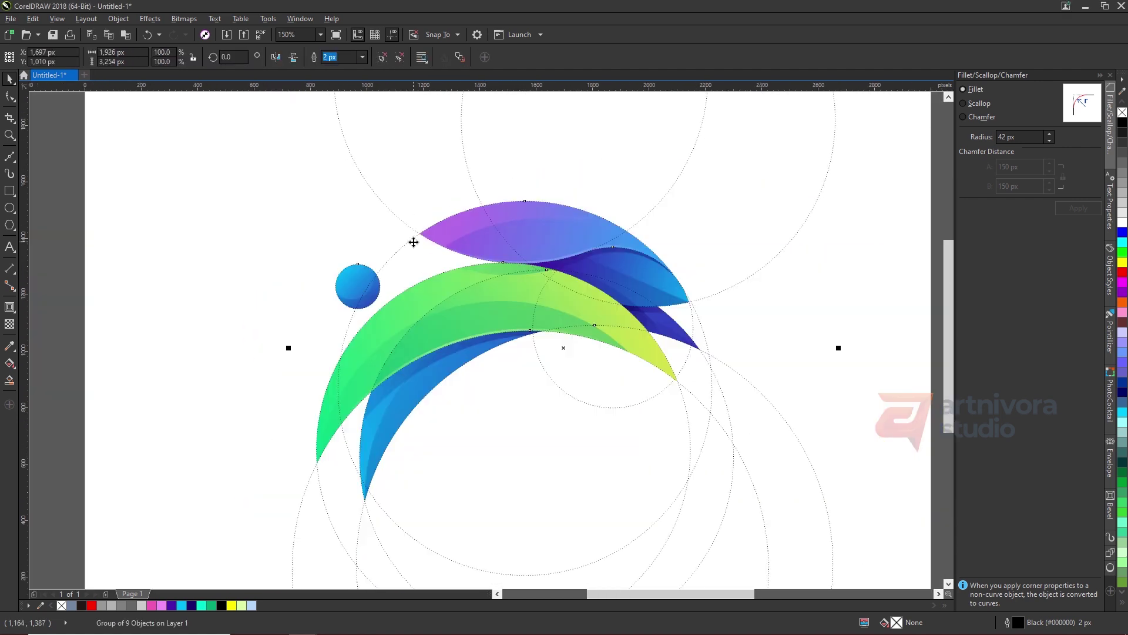
left_click(362, 56)
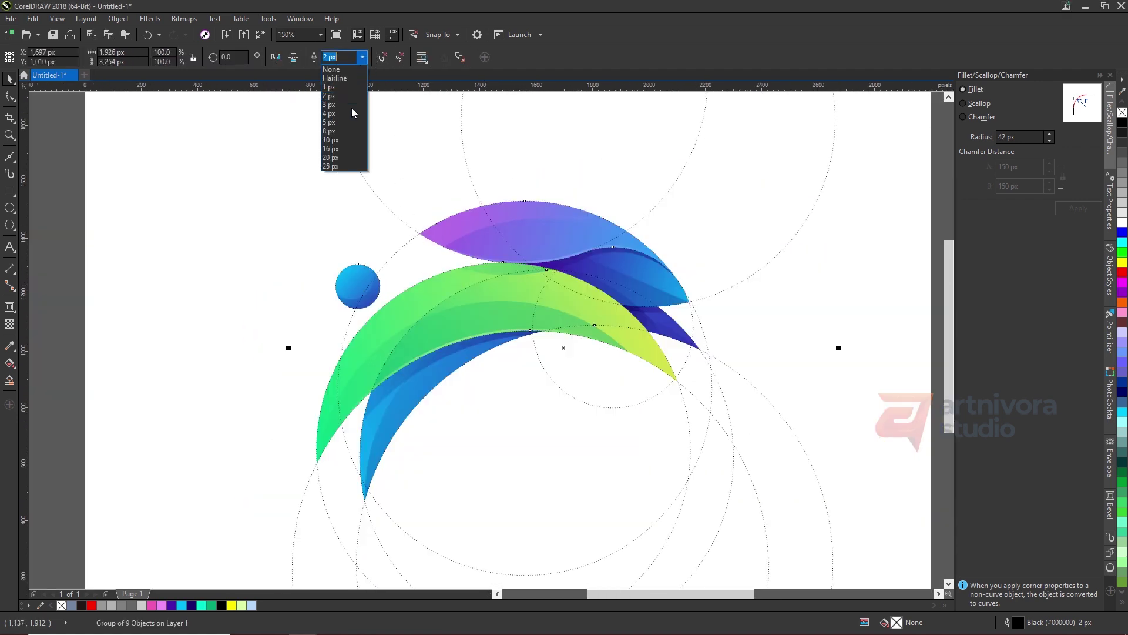
left_click(347, 114)
key("Escape")
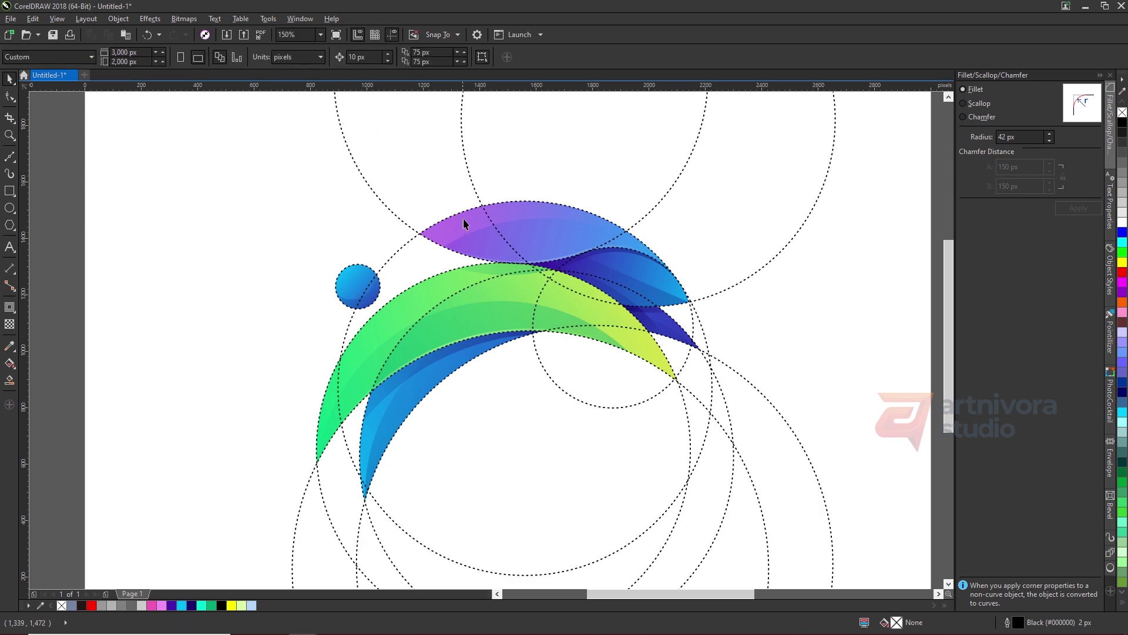
scroll(409, 247, "up", 4)
scroll(409, 246, "down", 6)
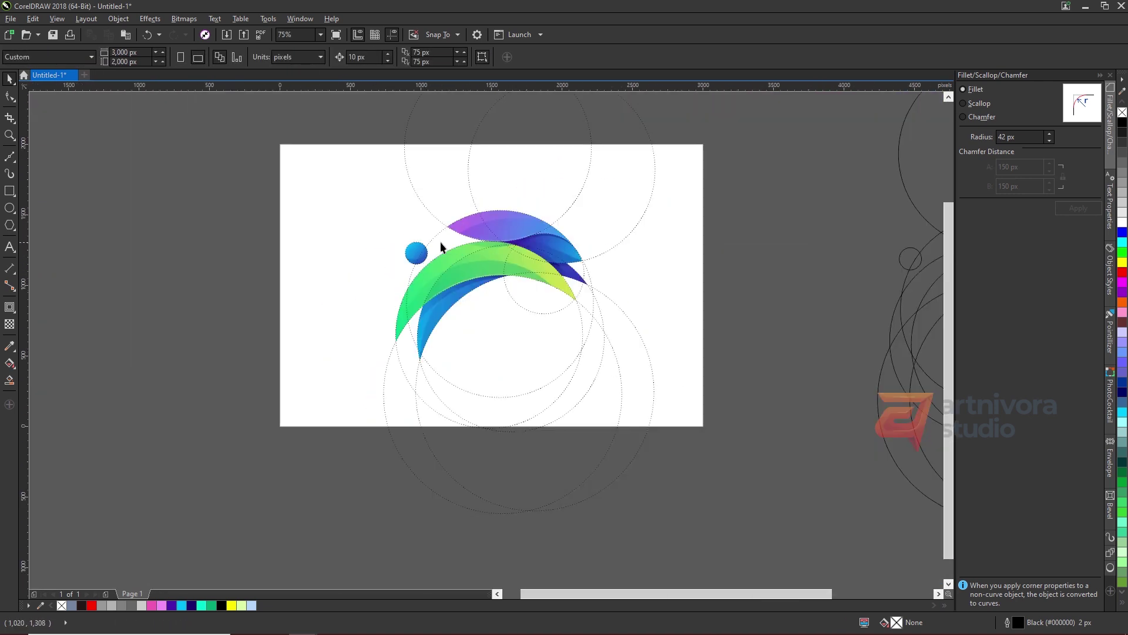
scroll(484, 256, "down", 2)
scroll(542, 239, "up", 2)
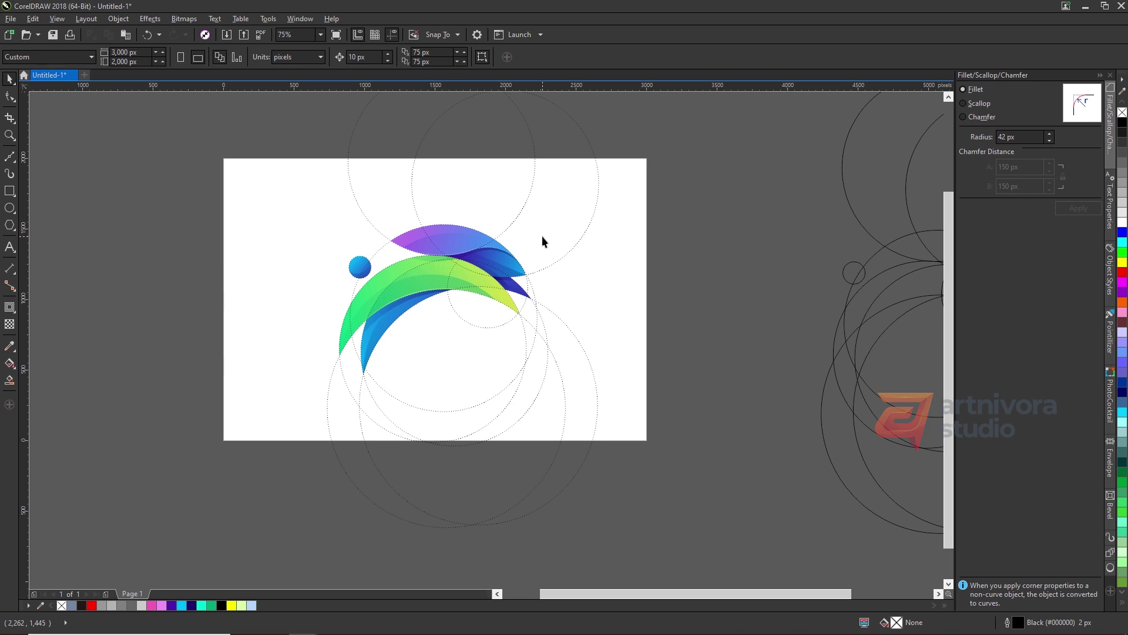
scroll(503, 263, "up", 2)
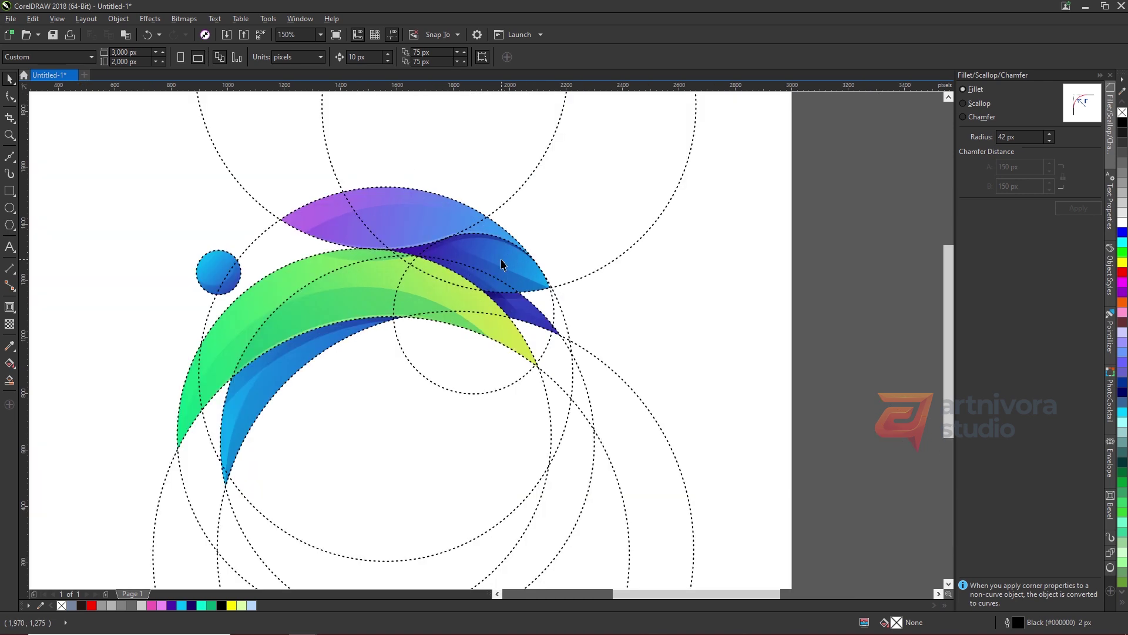
scroll(502, 264, "down", 4)
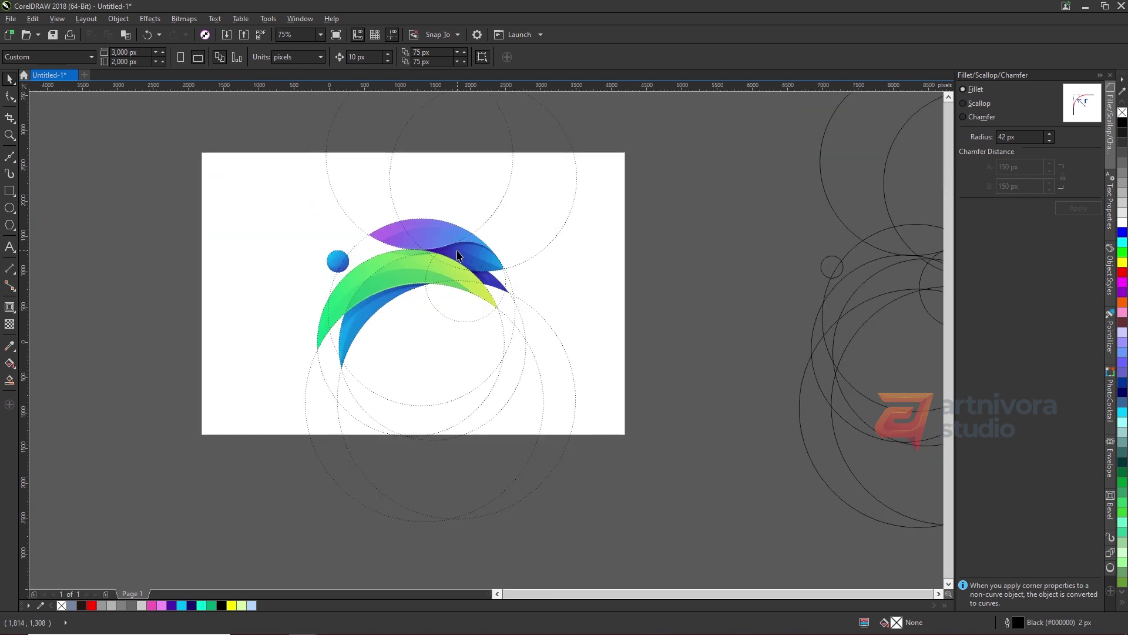